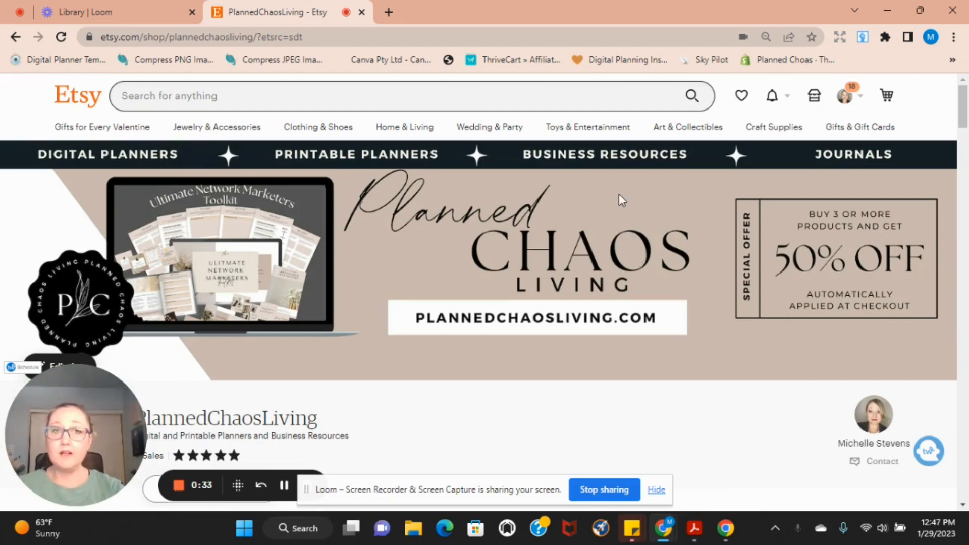
- Look over the PlannedChaosLiving shop page and its planner and template listings
scroll(598, 252, "down", 10)
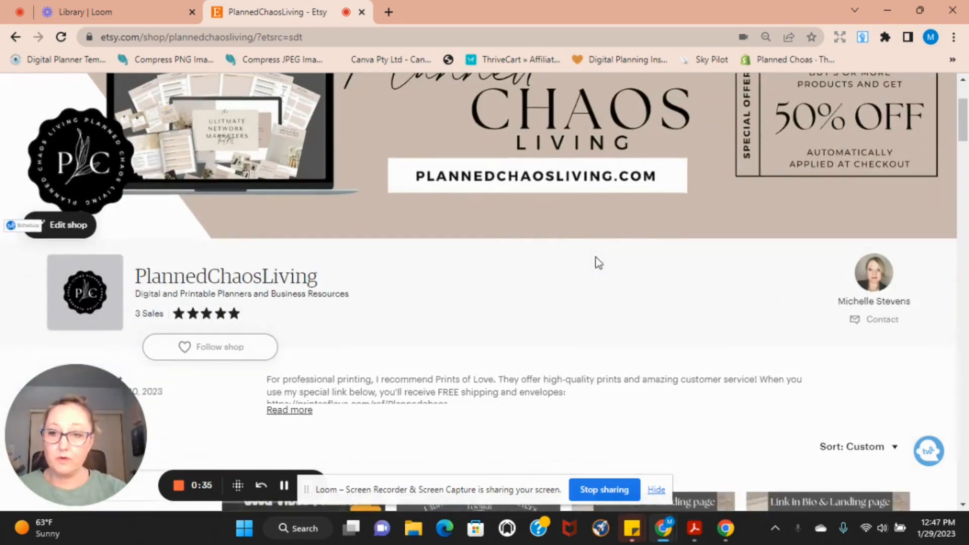
scroll(598, 247, "down", 4)
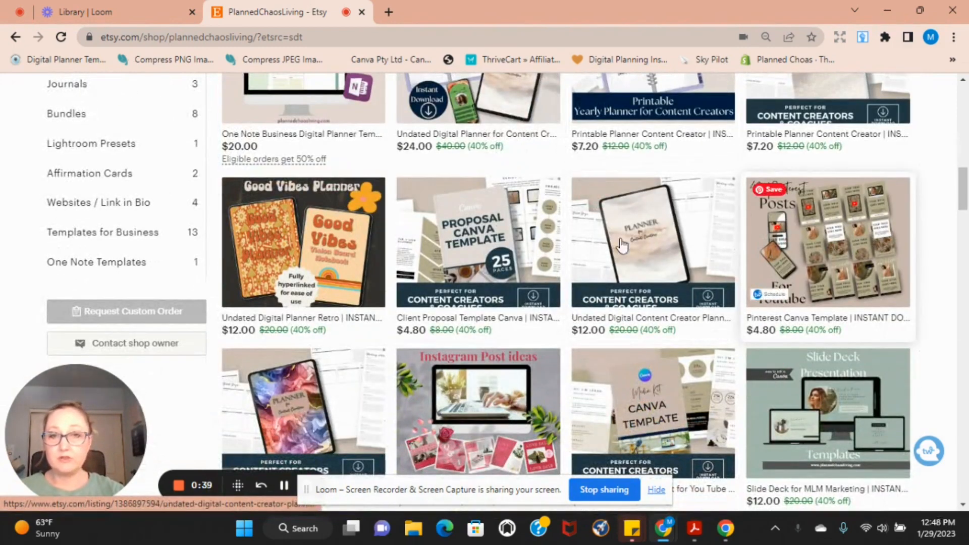
scroll(788, 242, "down", 3)
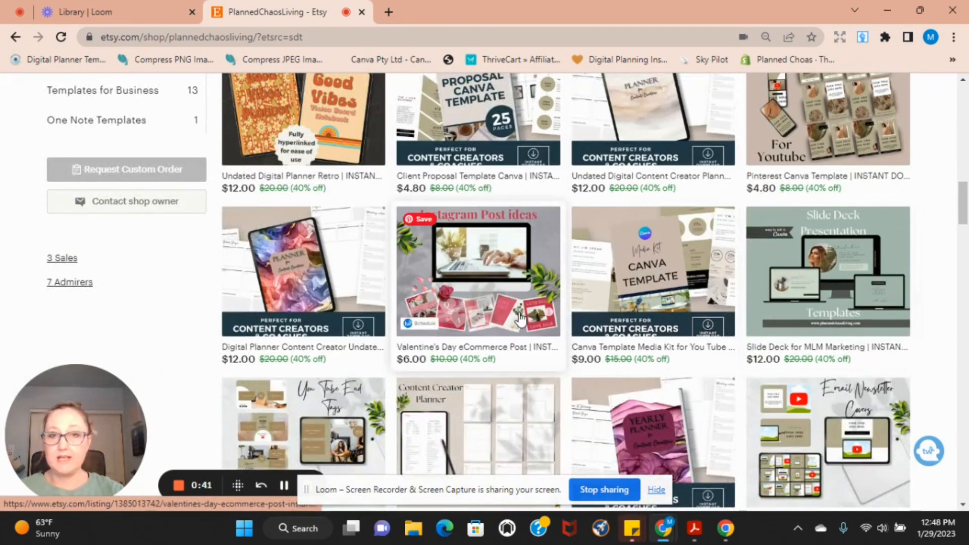
scroll(606, 303, "down", 3)
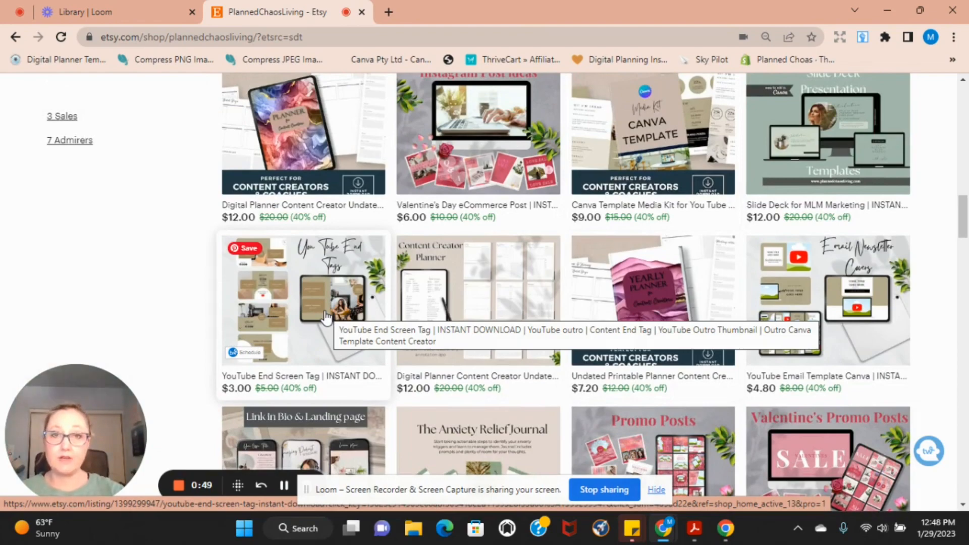
scroll(433, 268, "up", 5)
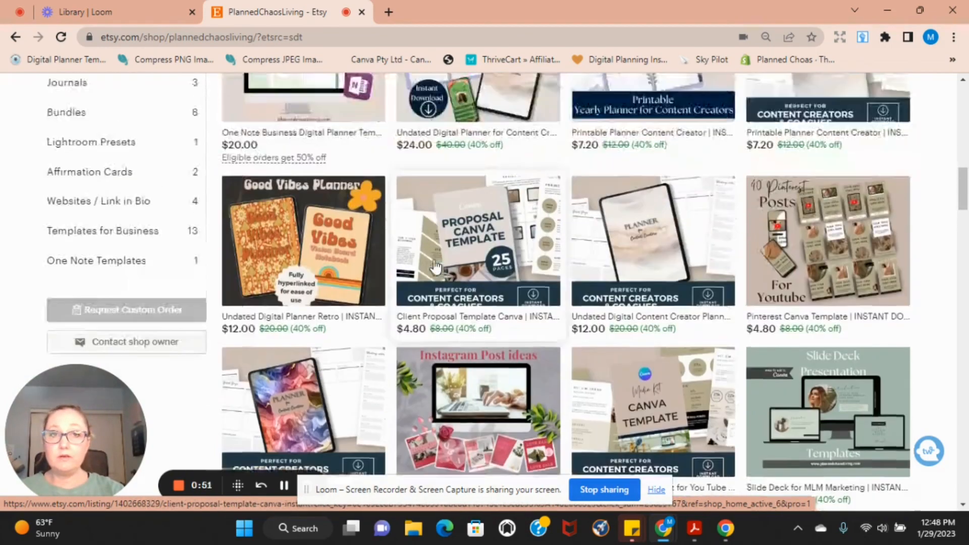
scroll(435, 267, "up", 10)
scroll(537, 260, "down", 5)
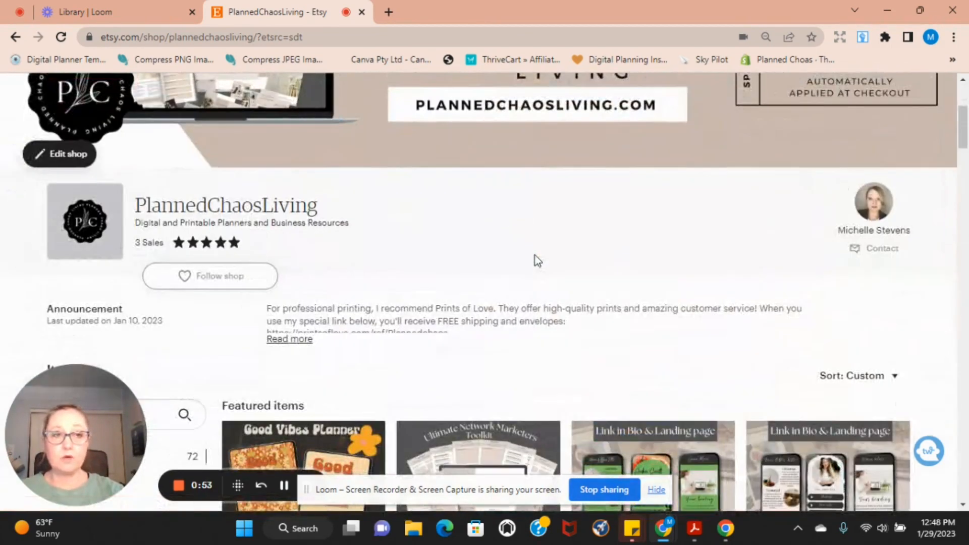
scroll(535, 255, "up", 4)
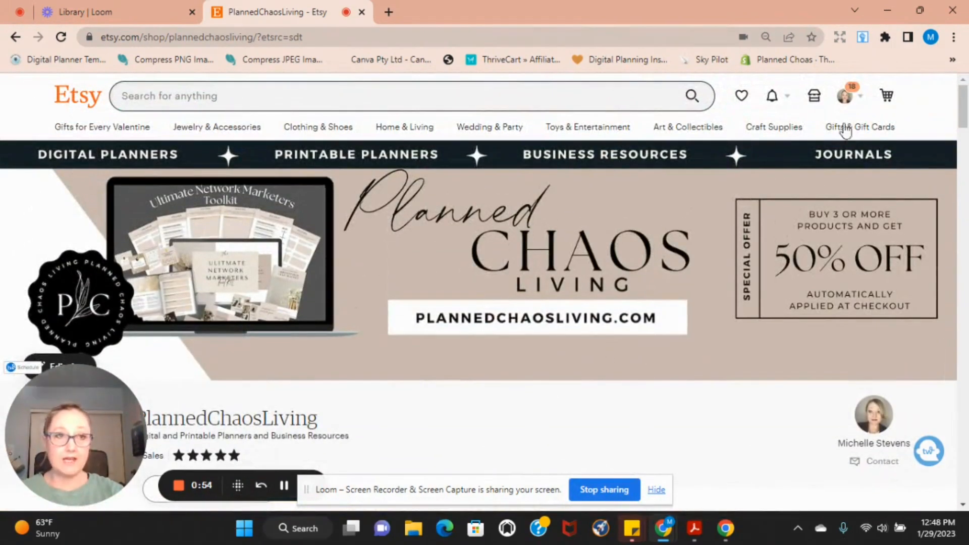
- Open the account's Etsy purchases and locate the file download option for the most recent order
left_click(860, 99)
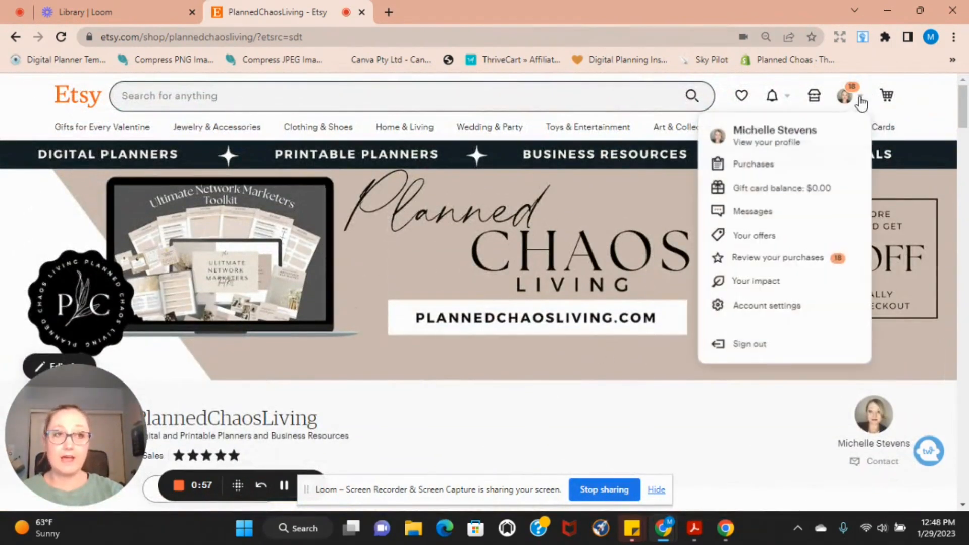
left_click(759, 165)
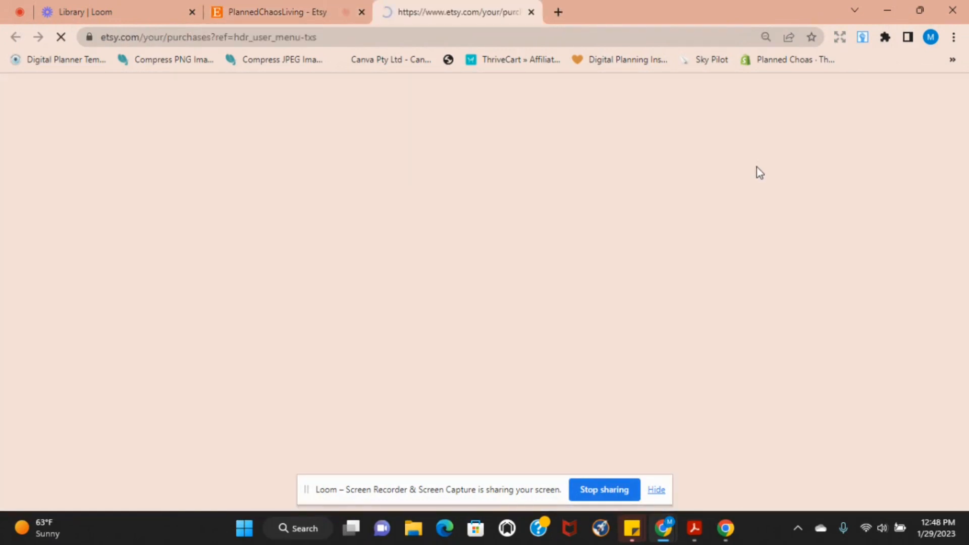
scroll(569, 353, "down", 5)
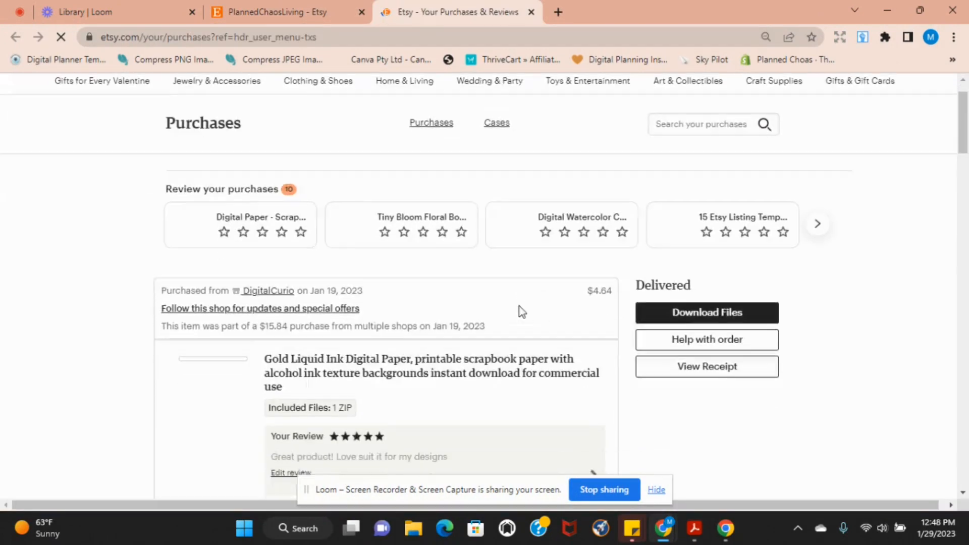
scroll(708, 112, "up", 3)
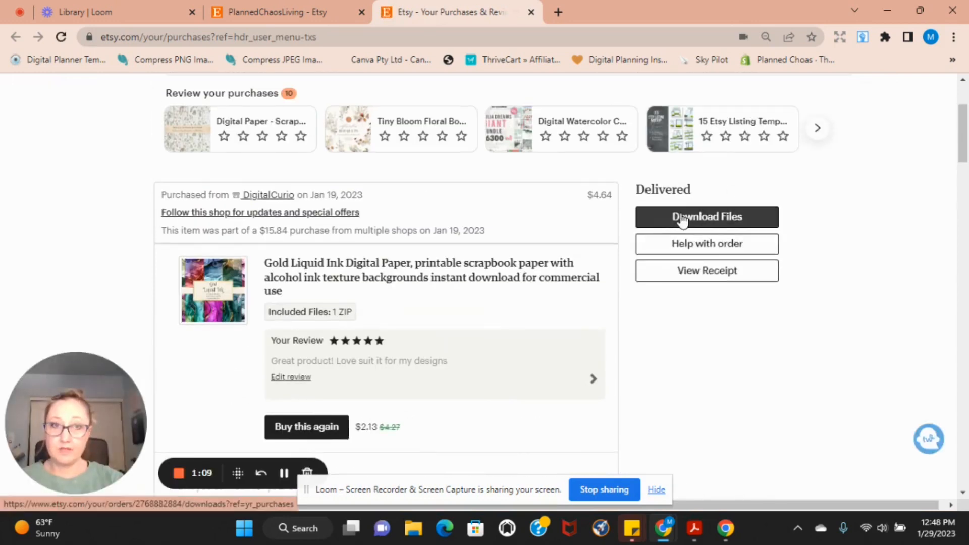
- Switch to the Instructions for Client Proposal PDF in Acrobat, follow its Client Proposal link and start a Canva design from the shared template
left_click(700, 539)
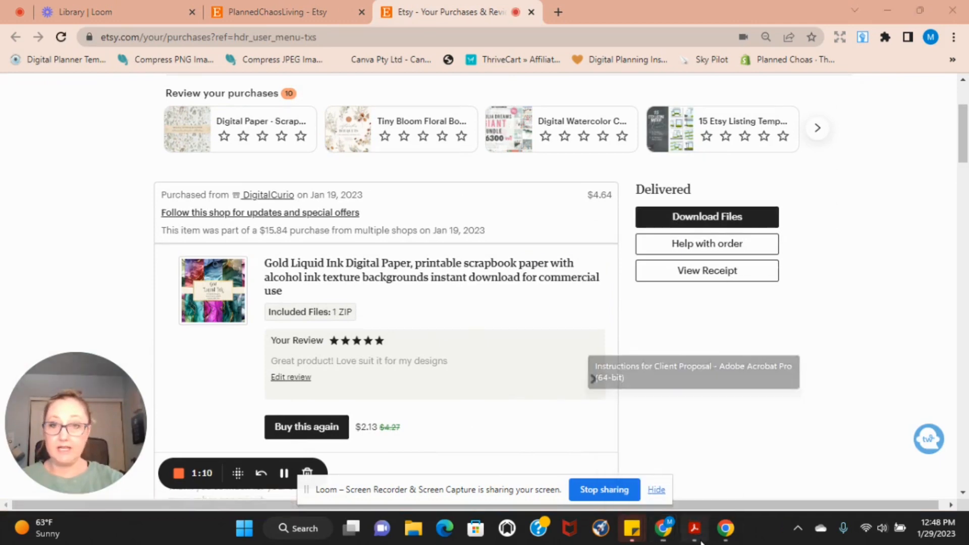
left_click_drag(517, 21, 473, 23)
scroll(575, 329, "down", 1)
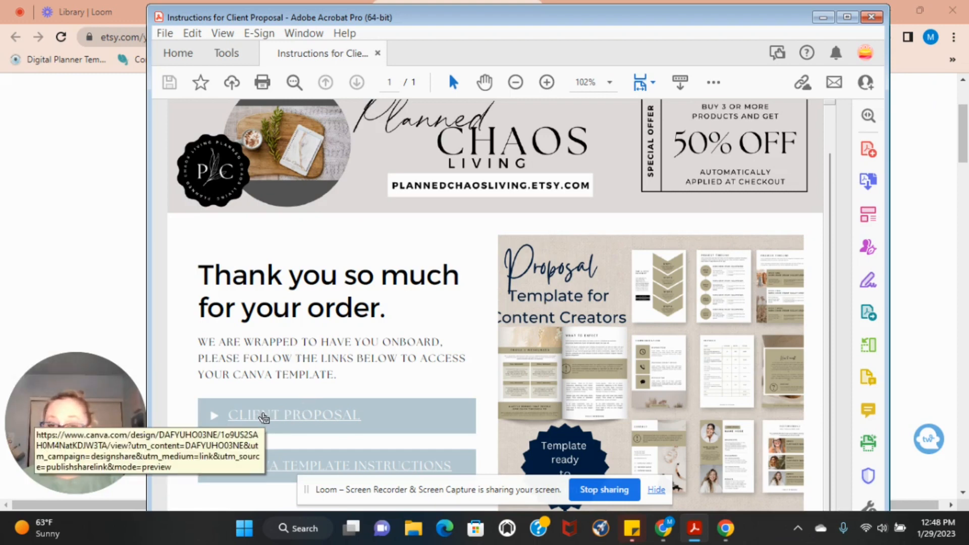
left_click(264, 415)
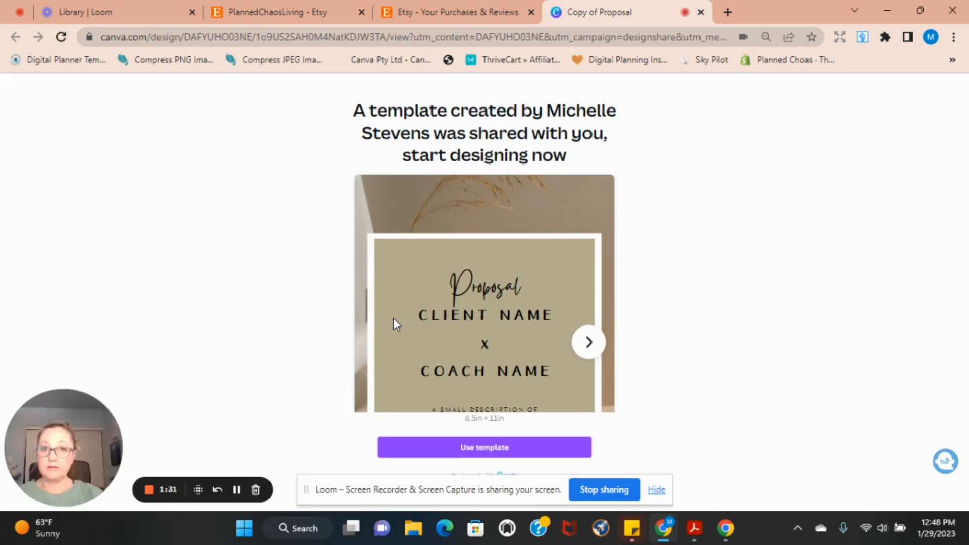
left_click(472, 446)
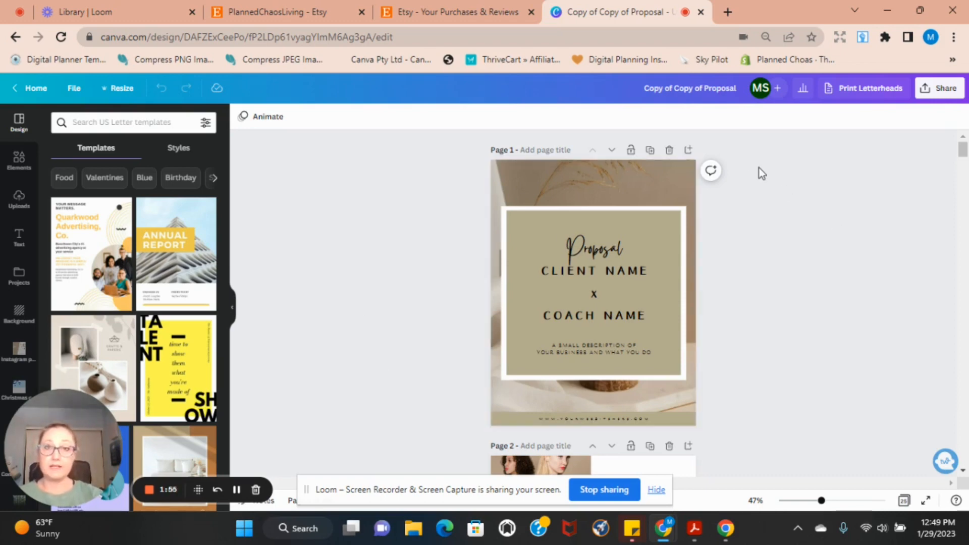
- Return to the Instructions for Client Proposal PDF in Acrobat and open its Canva Template Instructions link
mouse_move(699, 534)
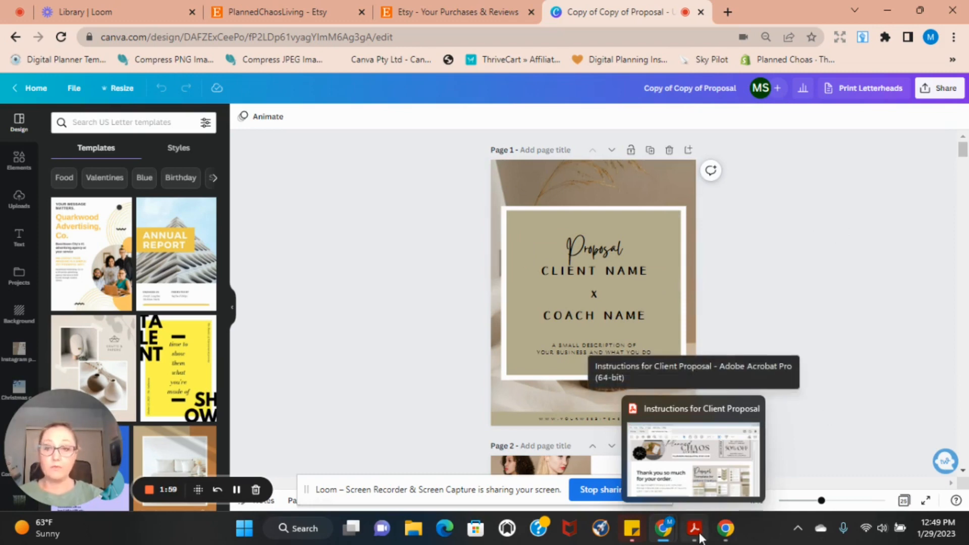
left_click(699, 536)
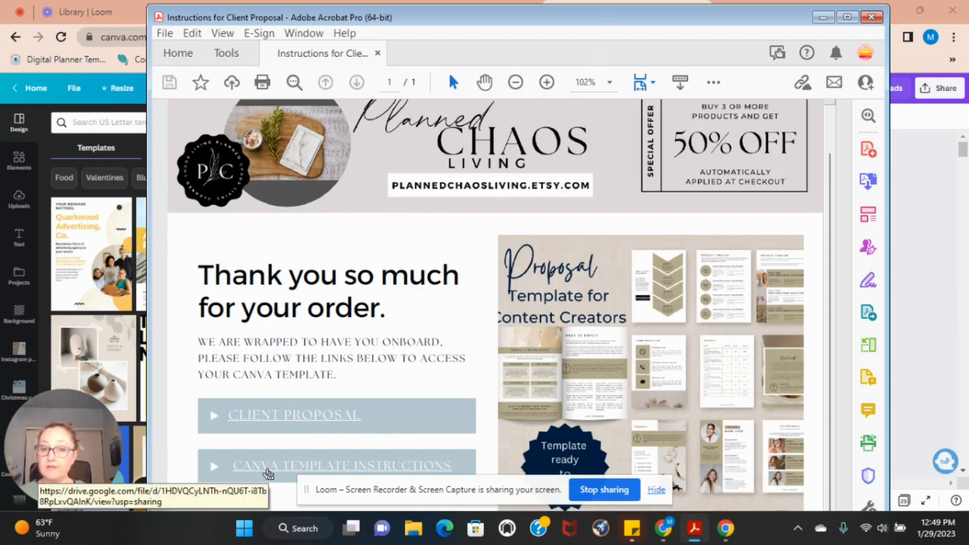
left_click(268, 471)
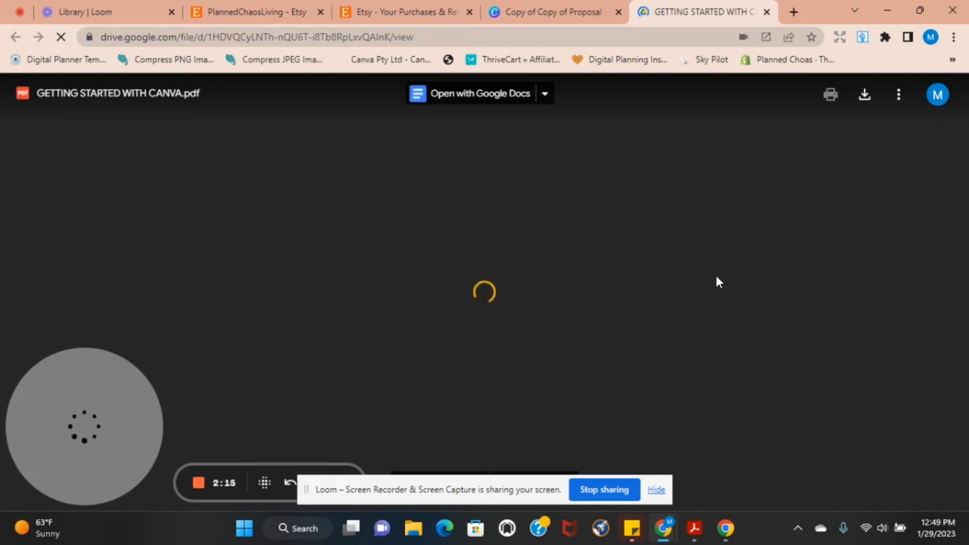
- Examine the Canva Basics guide's contents, account creation and purchased-template pages, including the 30-day Canva Pro link
scroll(717, 277, "down", 9)
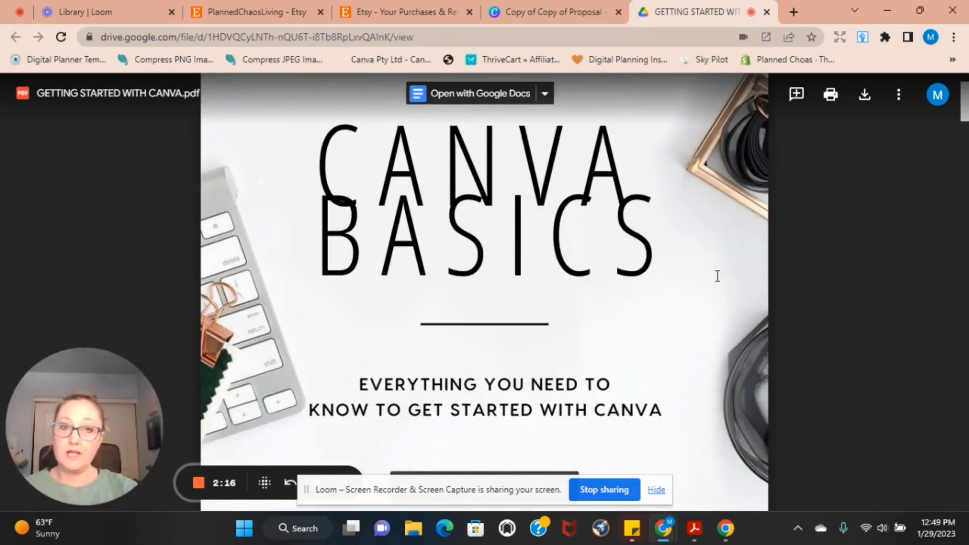
scroll(716, 275, "down", 12)
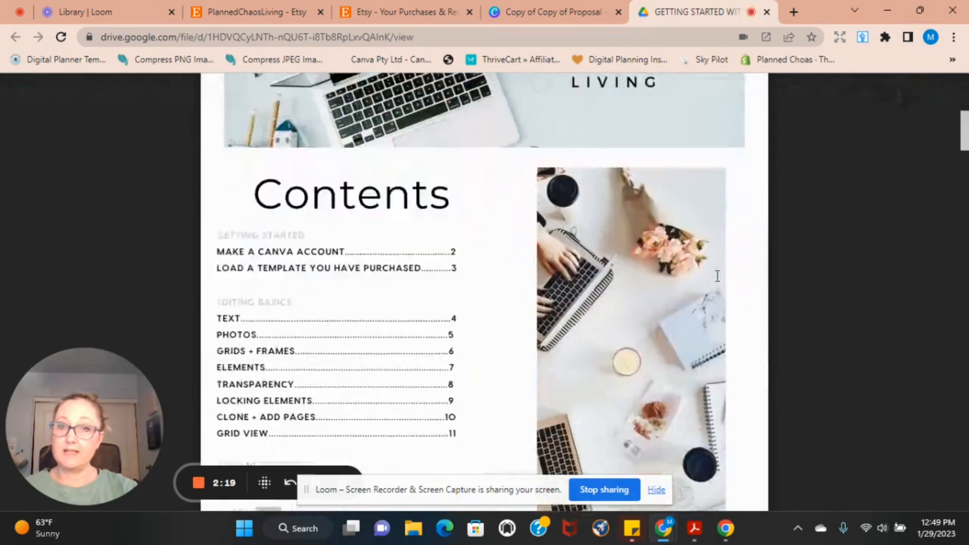
scroll(716, 275, "up", 3)
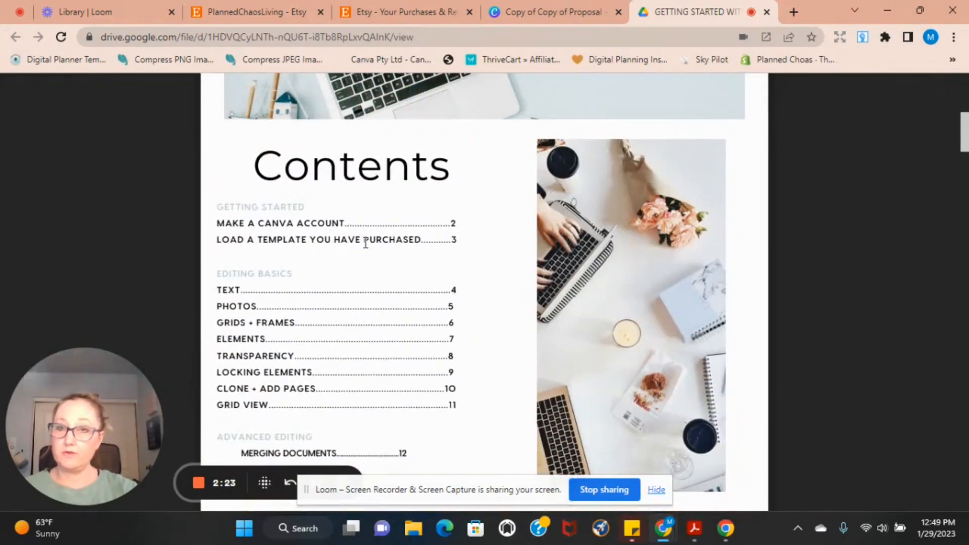
scroll(367, 248, "down", 12)
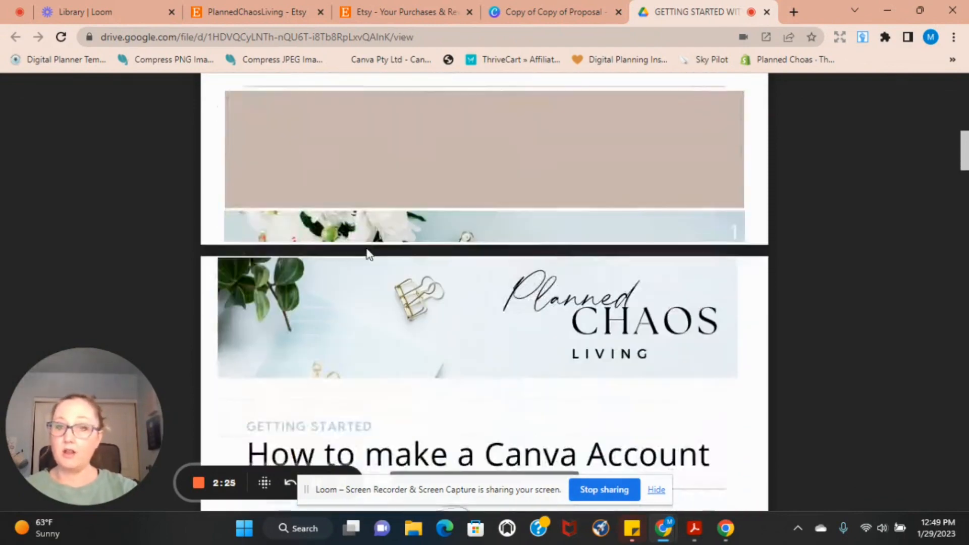
scroll(367, 248, "down", 12)
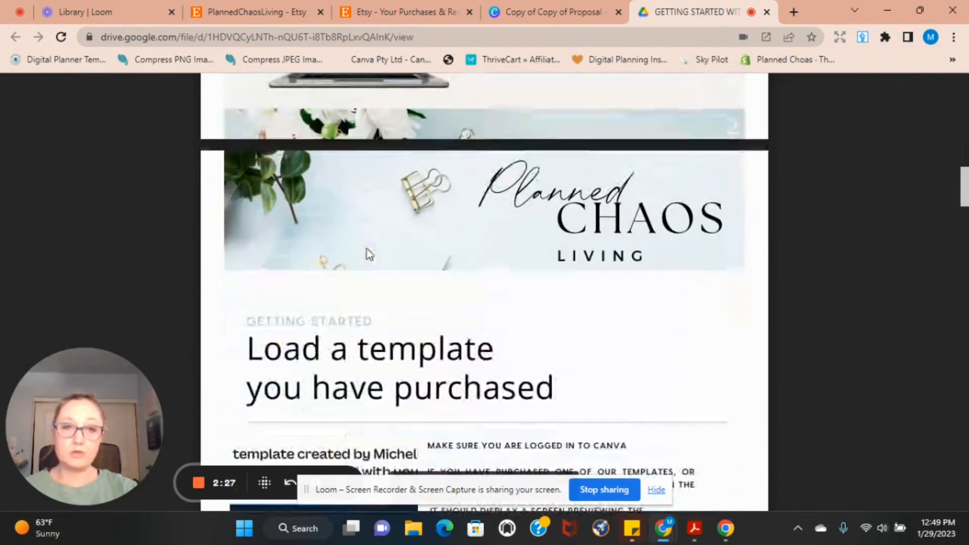
scroll(368, 248, "up", 9)
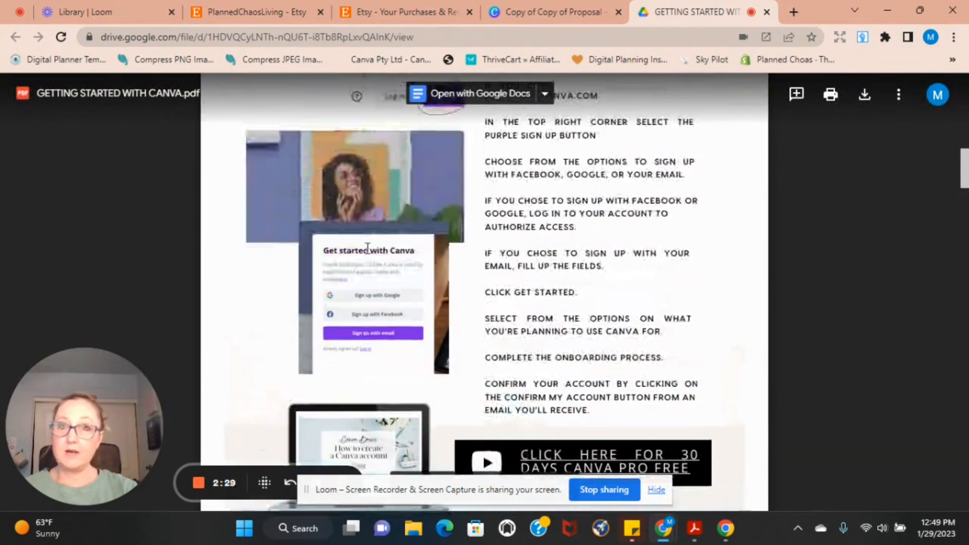
scroll(368, 249, "down", 3)
scroll(368, 248, "down", 1)
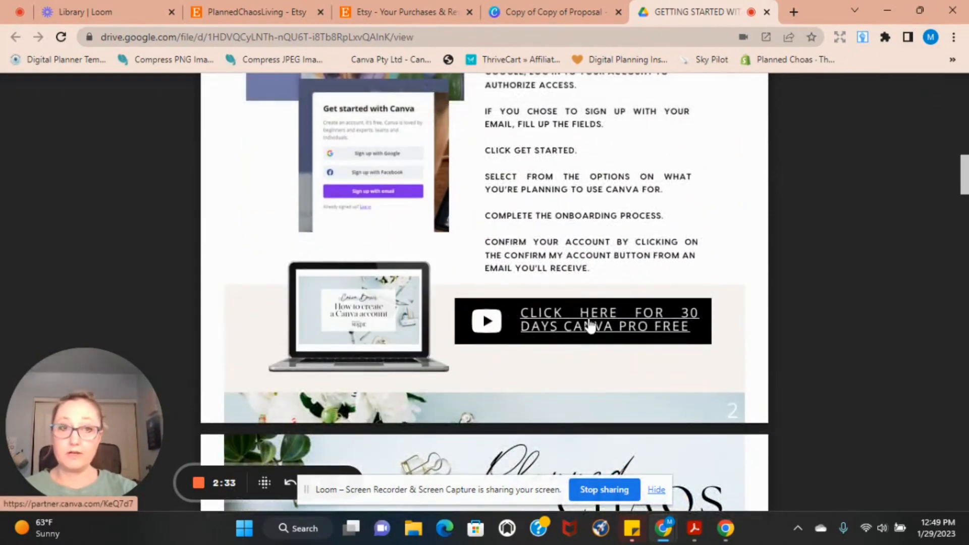
- Switch back to the Canva proposal design and recolour the central square on the cover page with the custom colour #998B5E
left_click(516, 12)
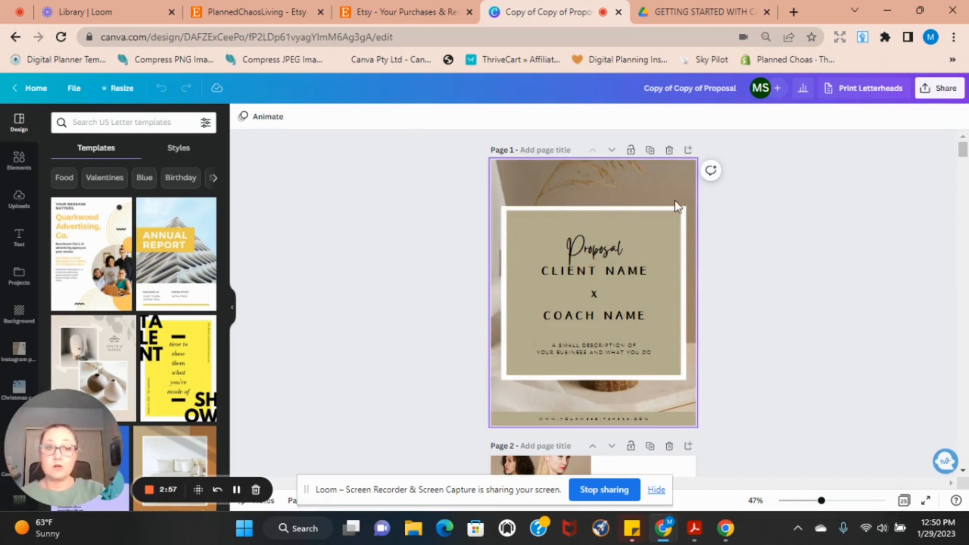
left_click(661, 223)
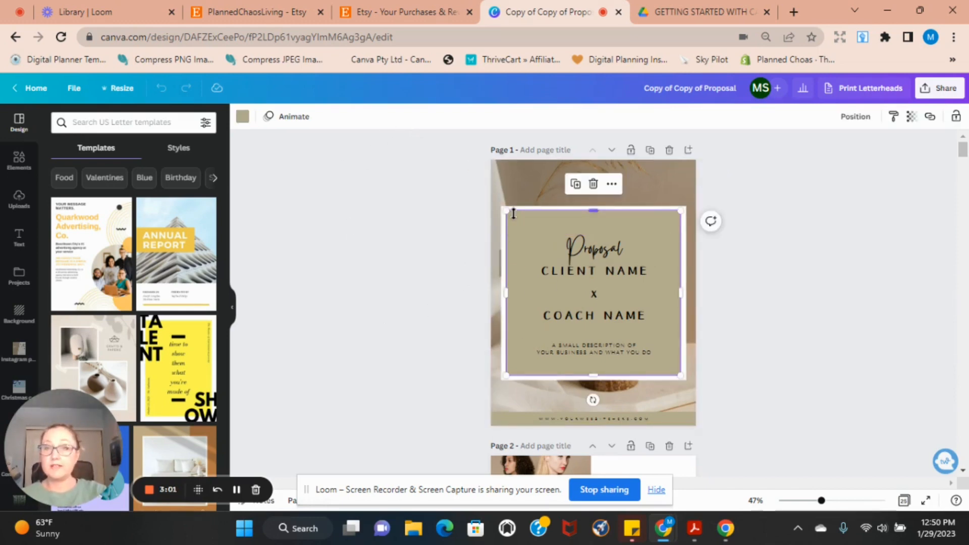
scroll(767, 378, "down", 15)
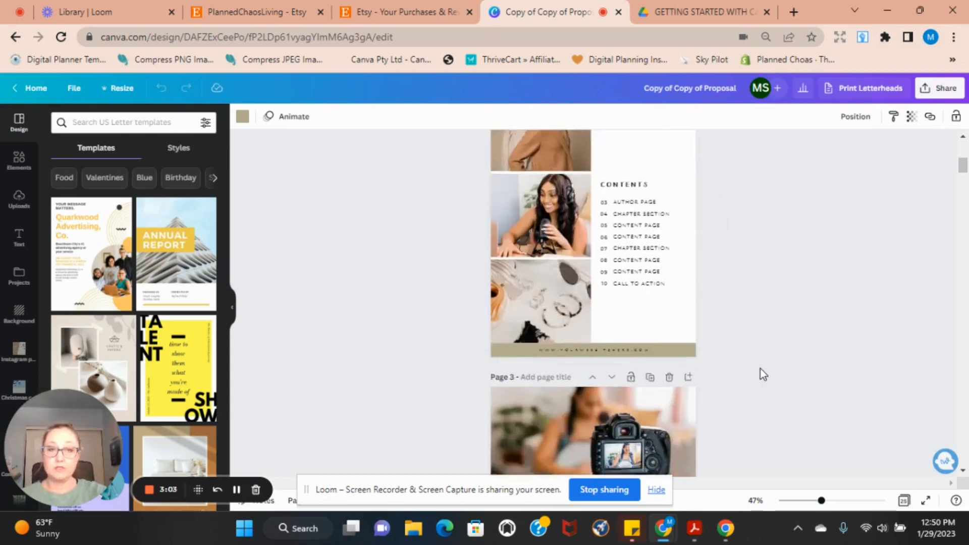
scroll(758, 368, "up", 15)
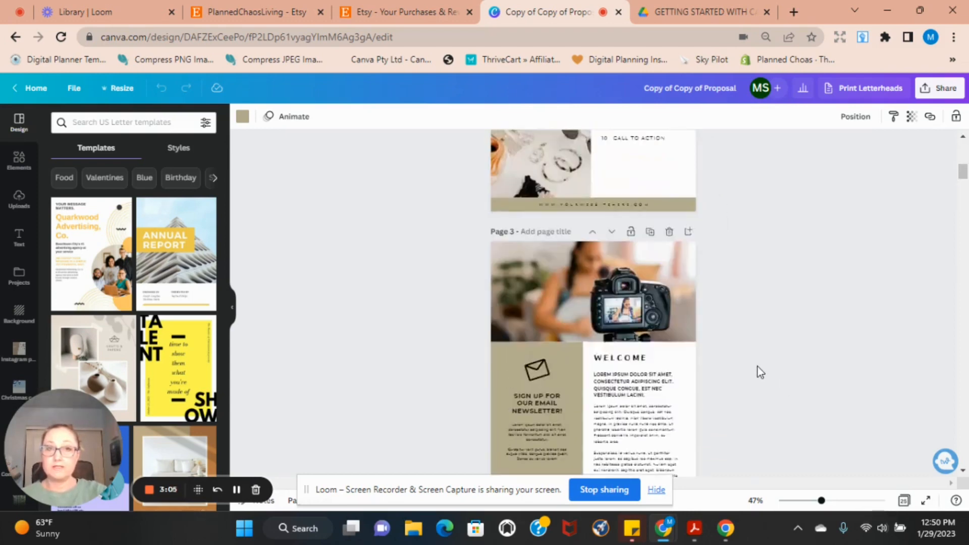
scroll(755, 364, "up", 1)
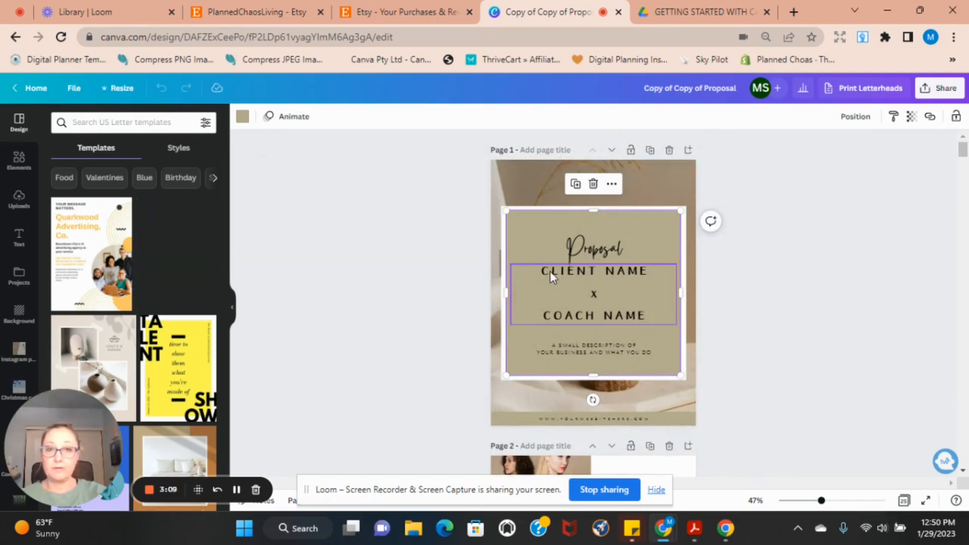
left_click(242, 121)
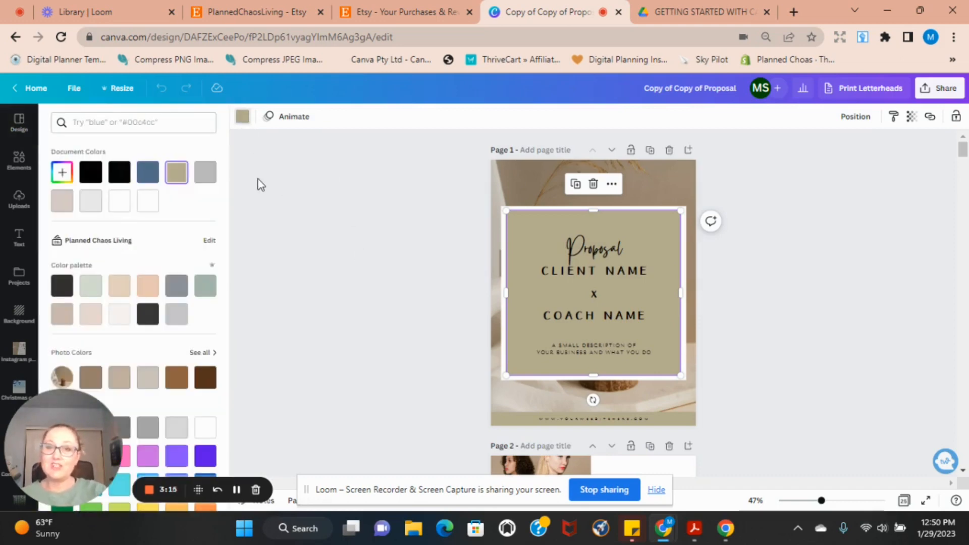
left_click(243, 119)
left_click(243, 119)
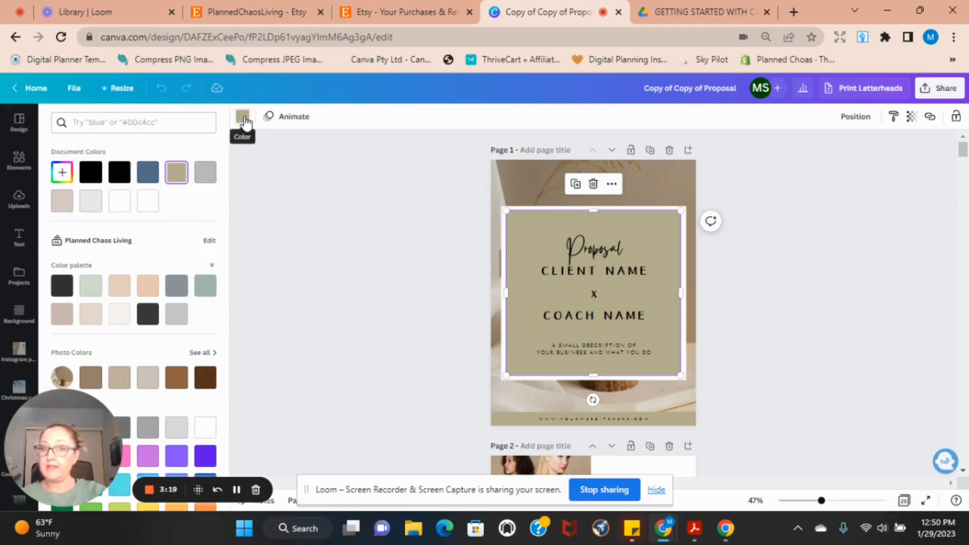
scroll(161, 272, "down", 1)
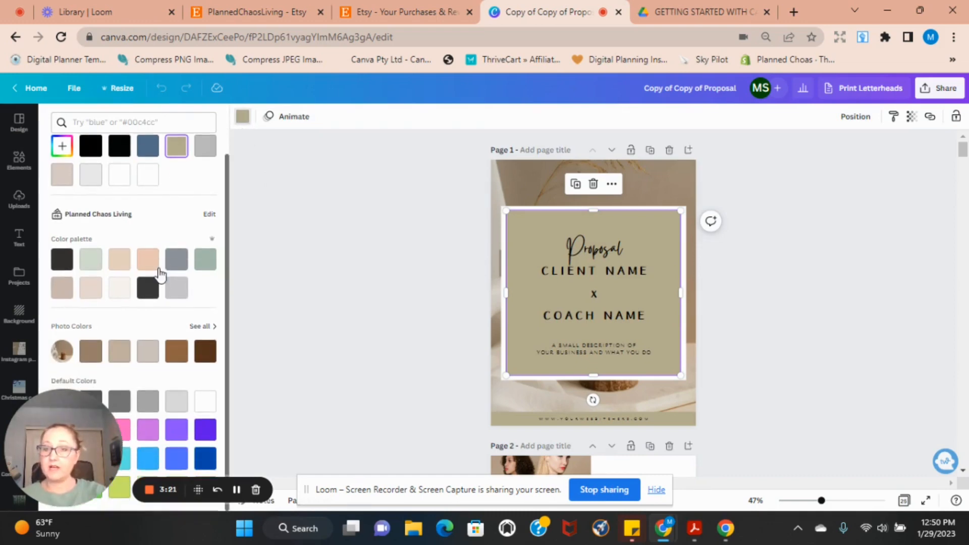
scroll(158, 330, "up", 1)
left_click(62, 175)
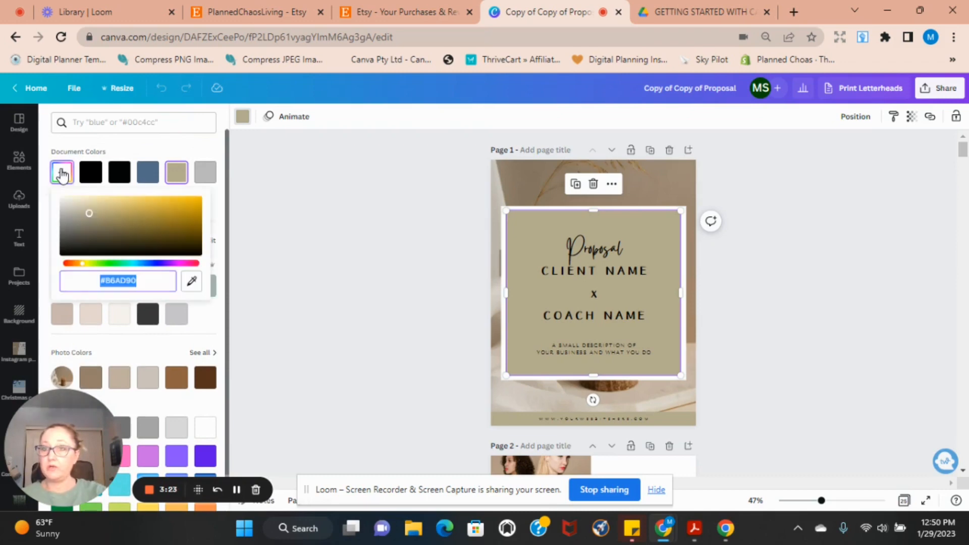
left_click_drag(89, 212, 114, 222)
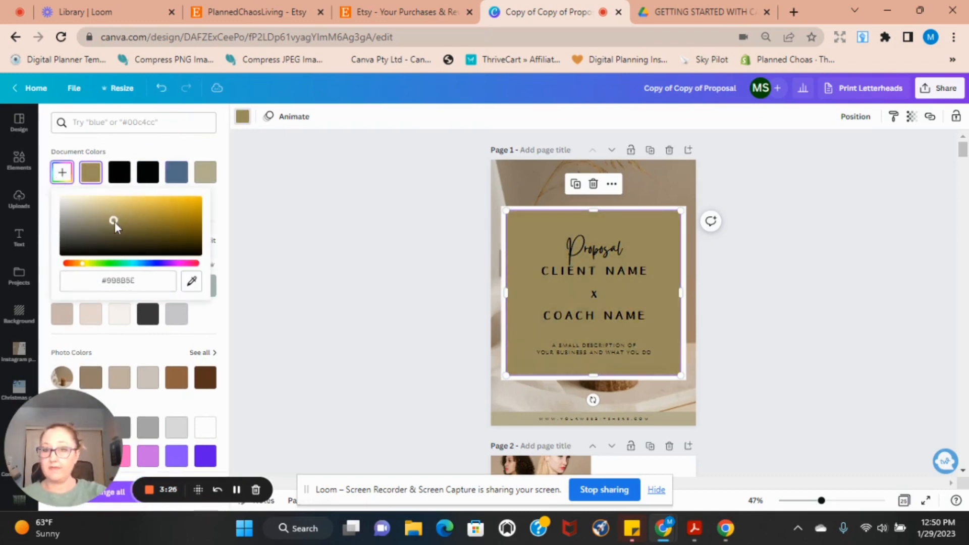
- Recolour the central square on the cover page with the custom green #87AB79
left_click_drag(91, 261, 103, 263)
mouse_move(113, 220)
left_mouse_down()
mouse_move(177, 221)
mouse_move(139, 227)
mouse_move(129, 214)
left_mouse_up()
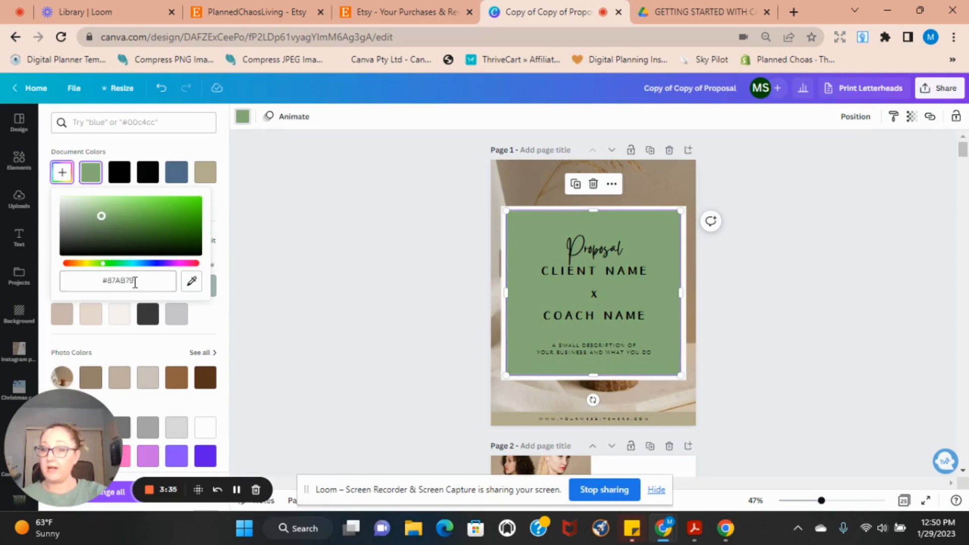
left_click(91, 279)
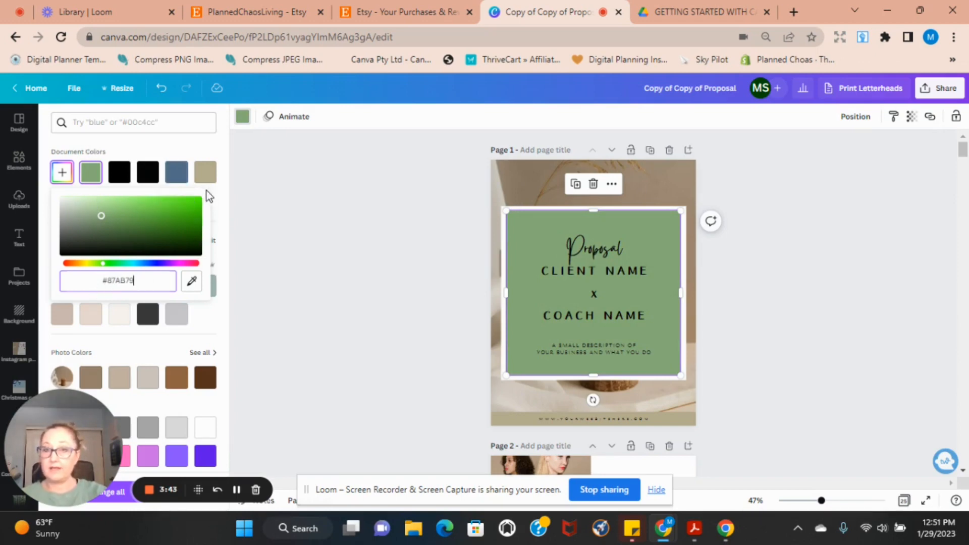
- Sample a brown tone from the cover's background photo with the eyedropper and apply it to the central square
left_click(191, 284)
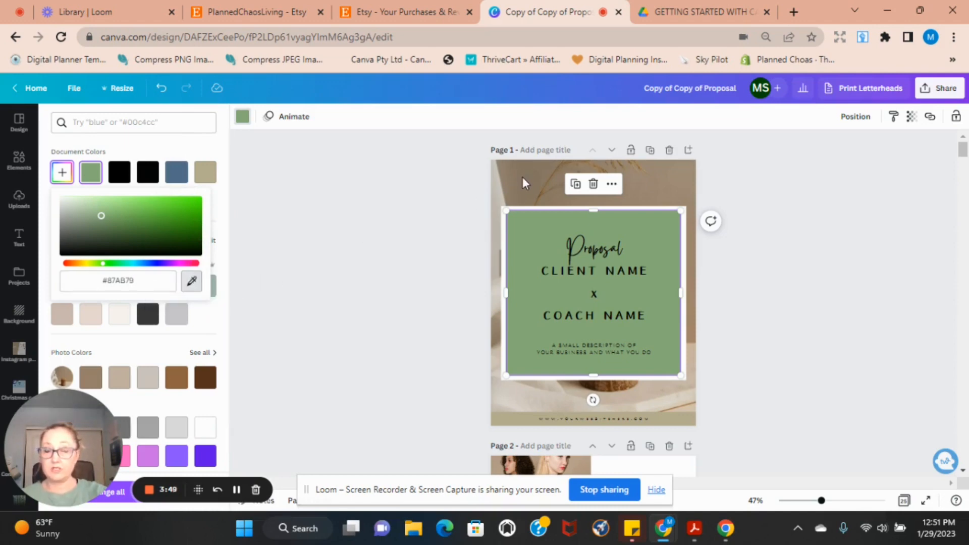
left_click(191, 282)
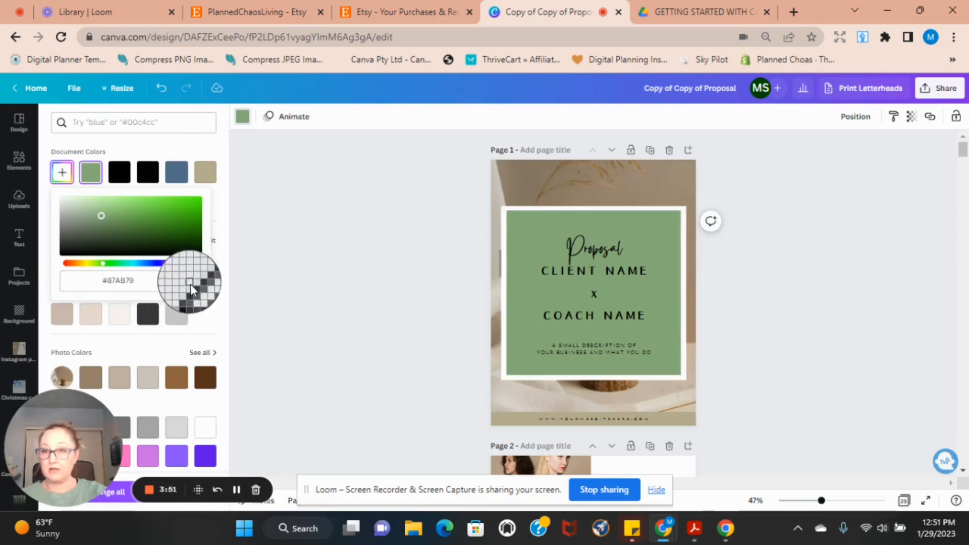
left_click(518, 186)
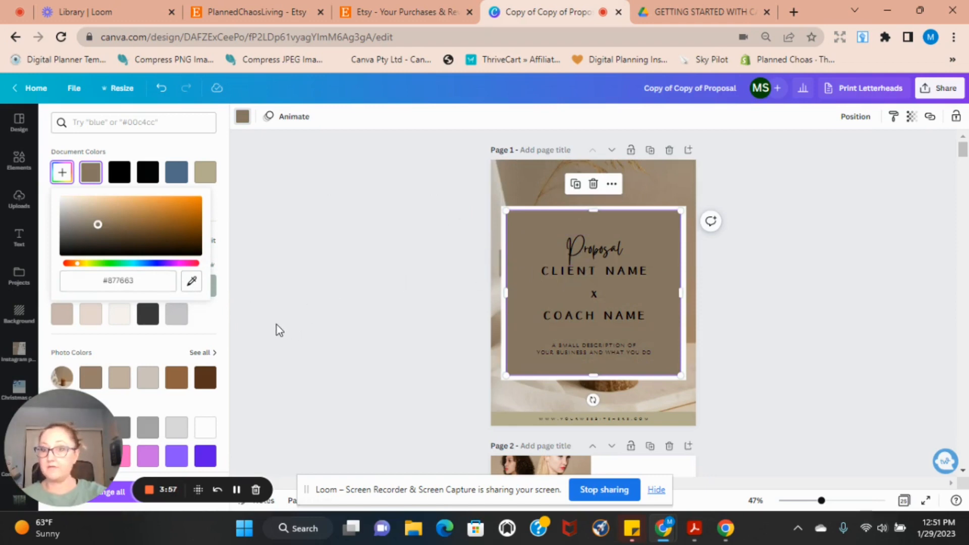
- Recolour the cover square with the peach from the Planned Chaos Living palette and apply that colour change across all pages
left_click(221, 208)
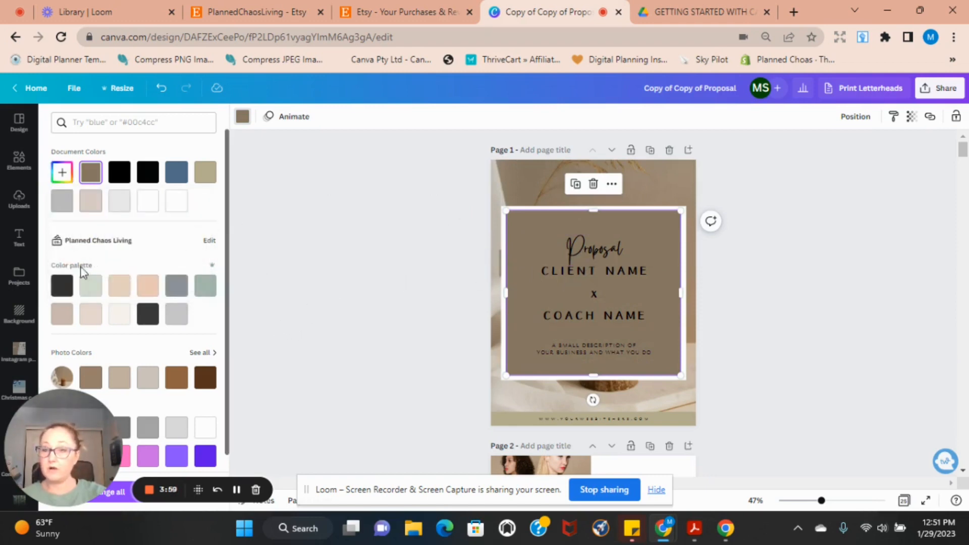
left_click(148, 288)
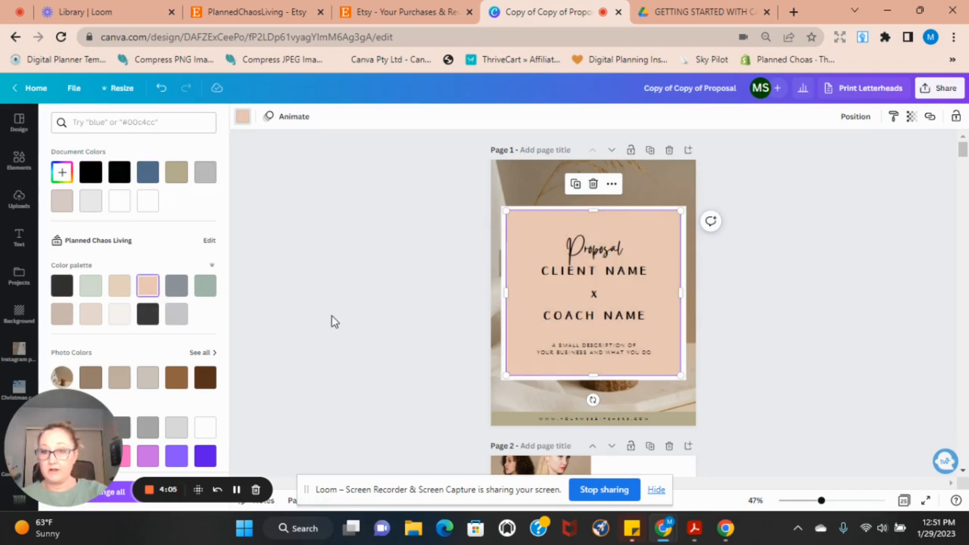
left_click_drag(54, 420, 883, 247)
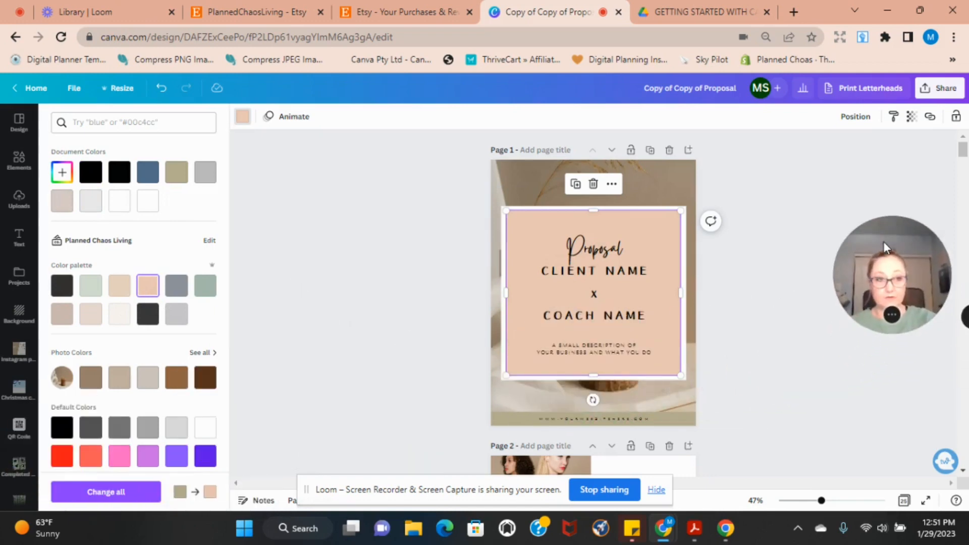
left_click(92, 496)
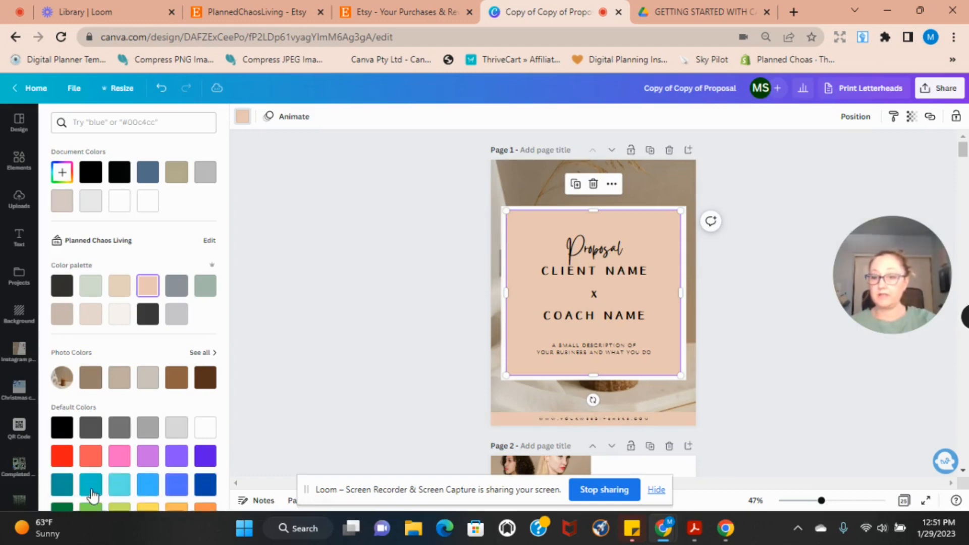
- Examine the proposal pages from the contents through the package details to check the accent colour, and return to the cover
scroll(761, 347, "down", 10)
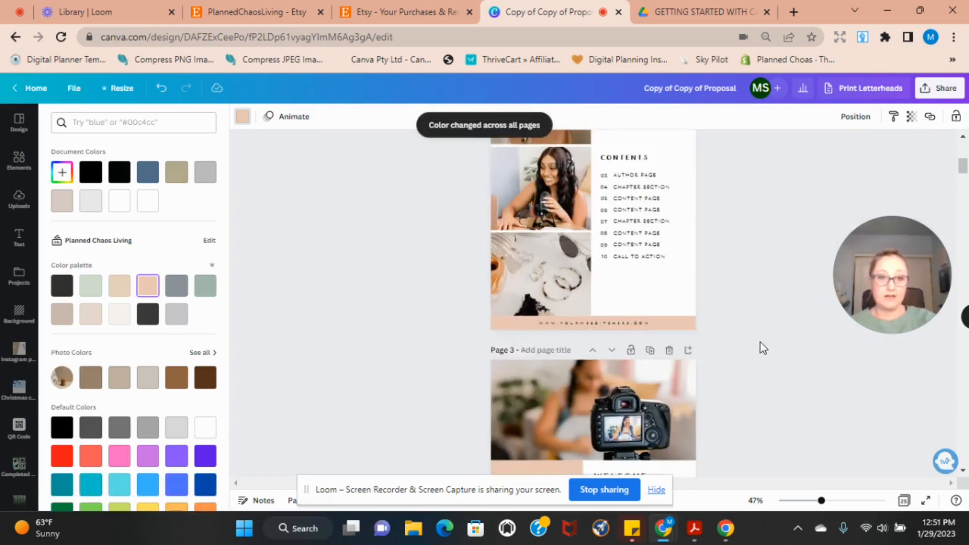
scroll(761, 343, "down", 10)
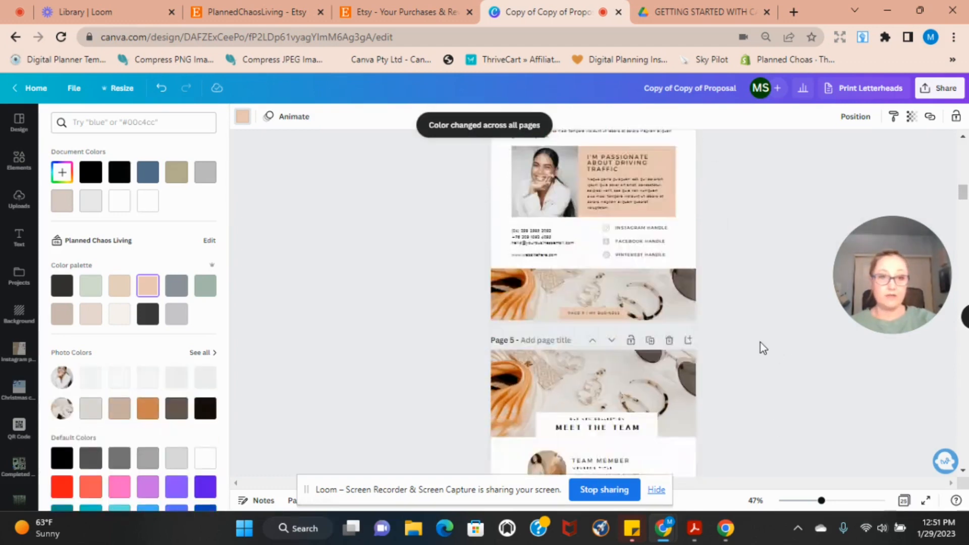
scroll(762, 347, "down", 10)
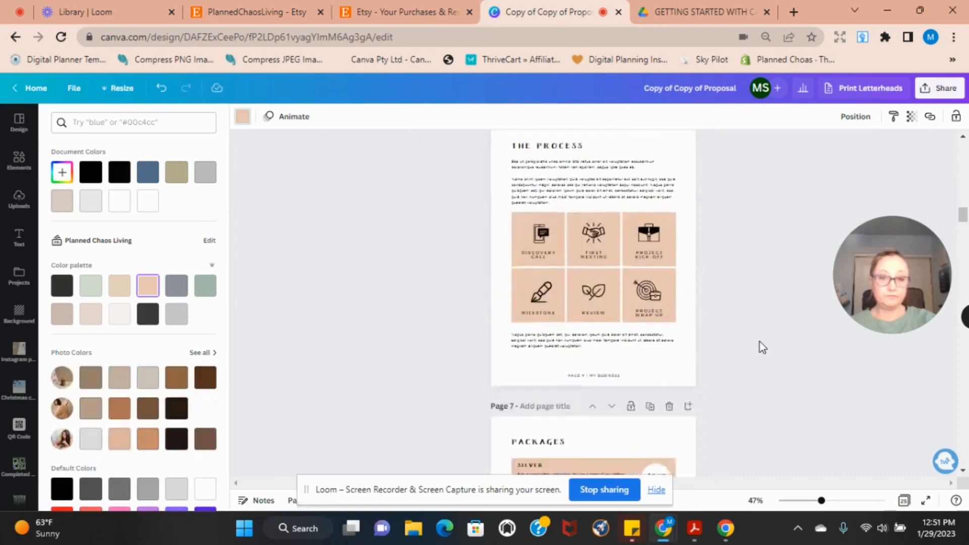
scroll(759, 341, "down", 3)
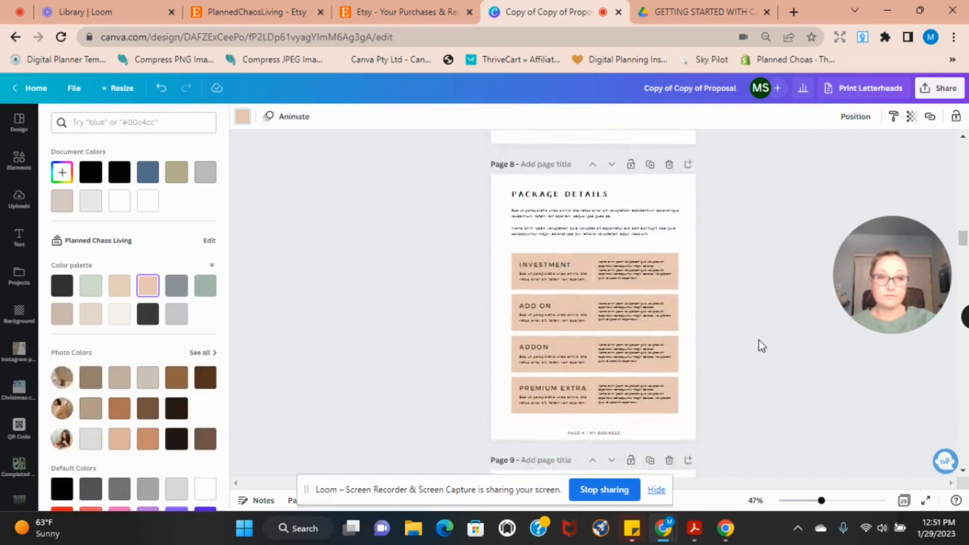
scroll(758, 340, "up", 10)
scroll(759, 343, "up", 15)
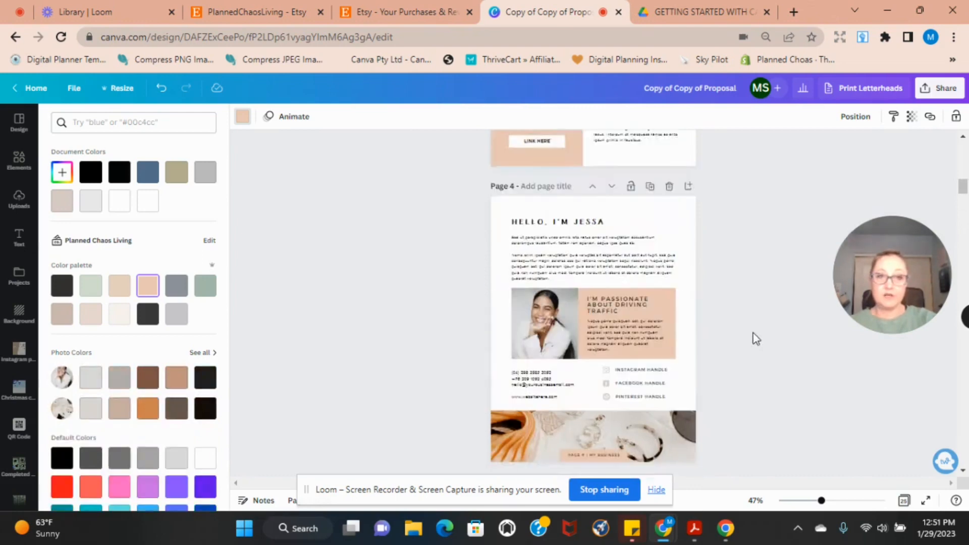
scroll(755, 338, "up", 6)
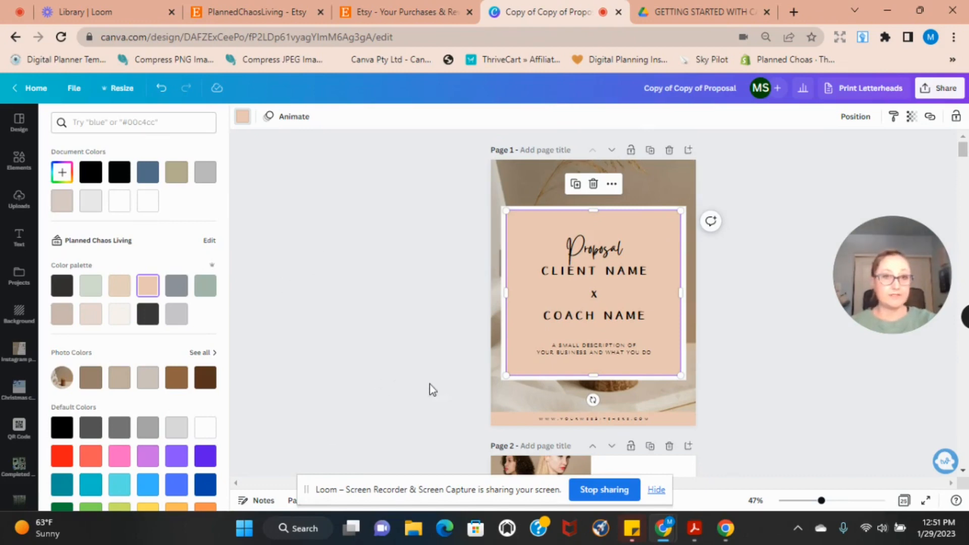
- Recolour only the email newsletter panel on page 3 with the beige from the Planned Chaos Living palette
scroll(743, 378, "down", 1)
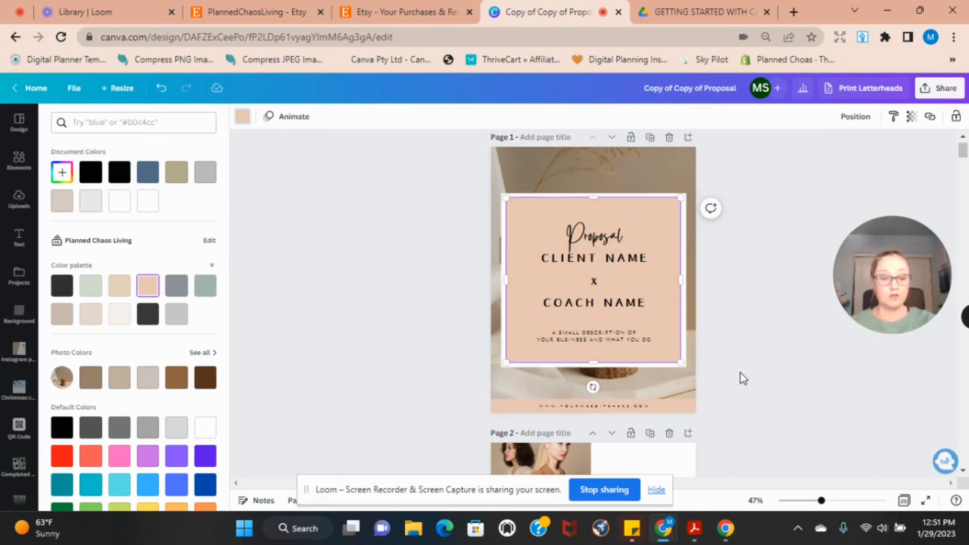
scroll(742, 377, "down", 12)
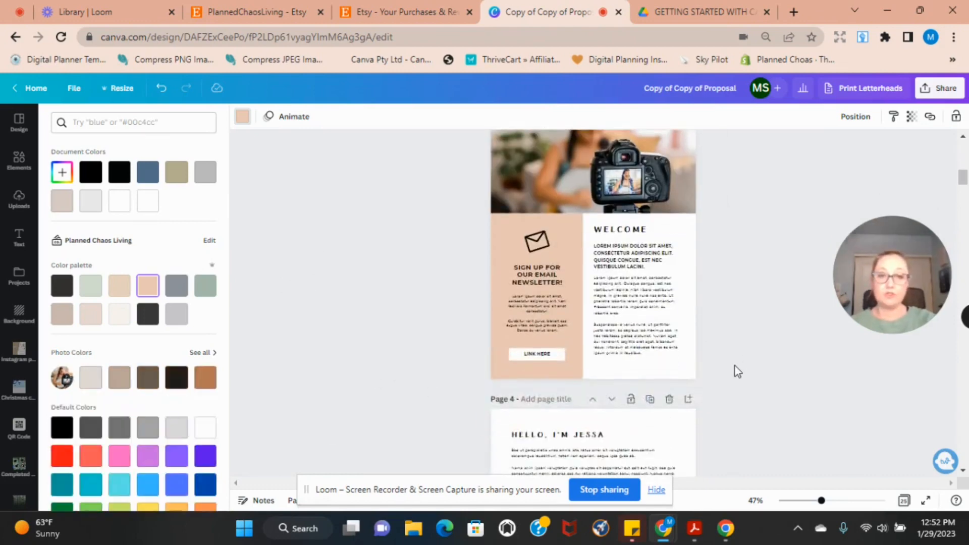
scroll(734, 365, "down", 6)
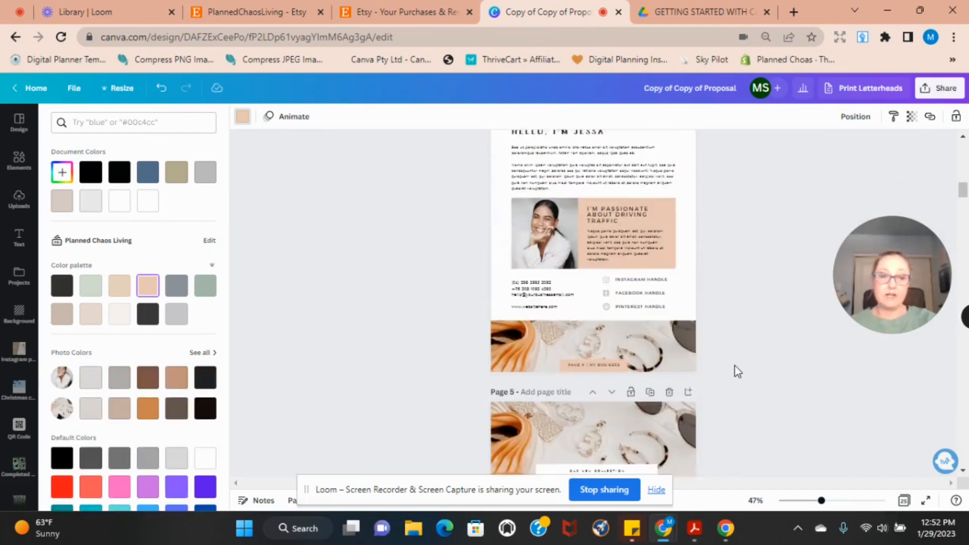
scroll(735, 365, "up", 7)
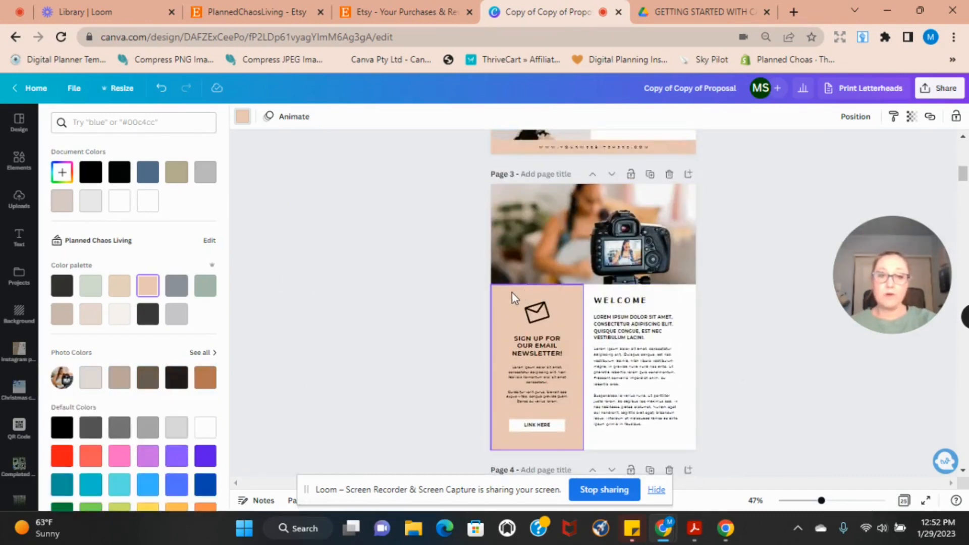
left_click(512, 296)
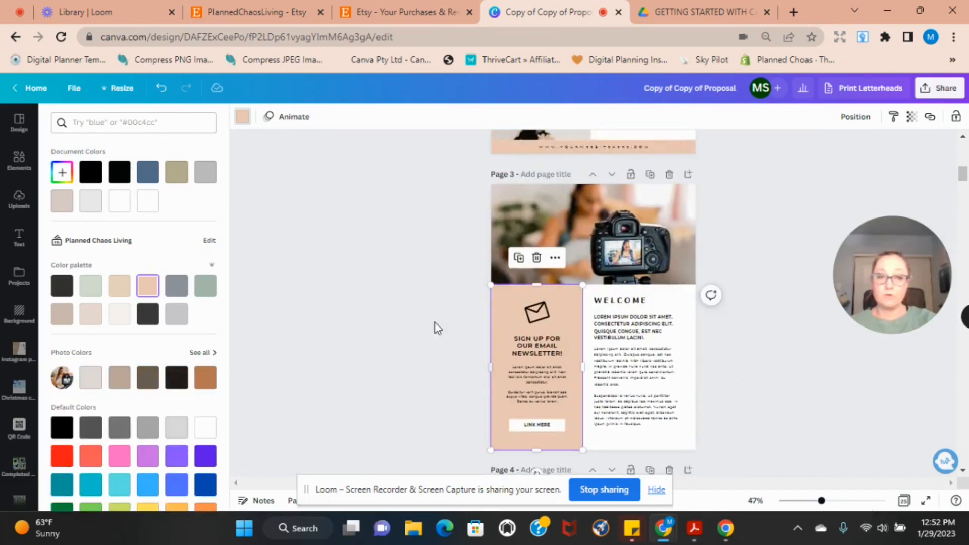
left_click(115, 292)
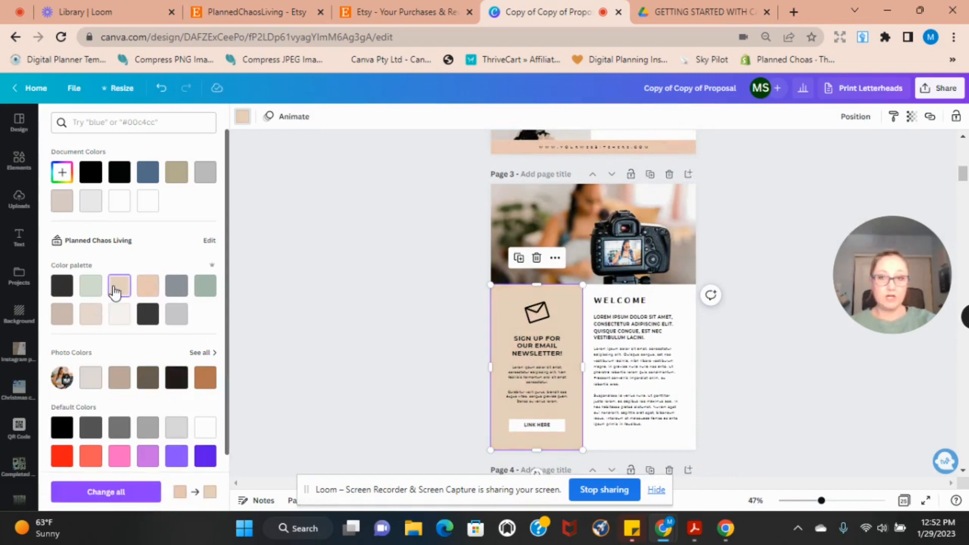
left_click(106, 491)
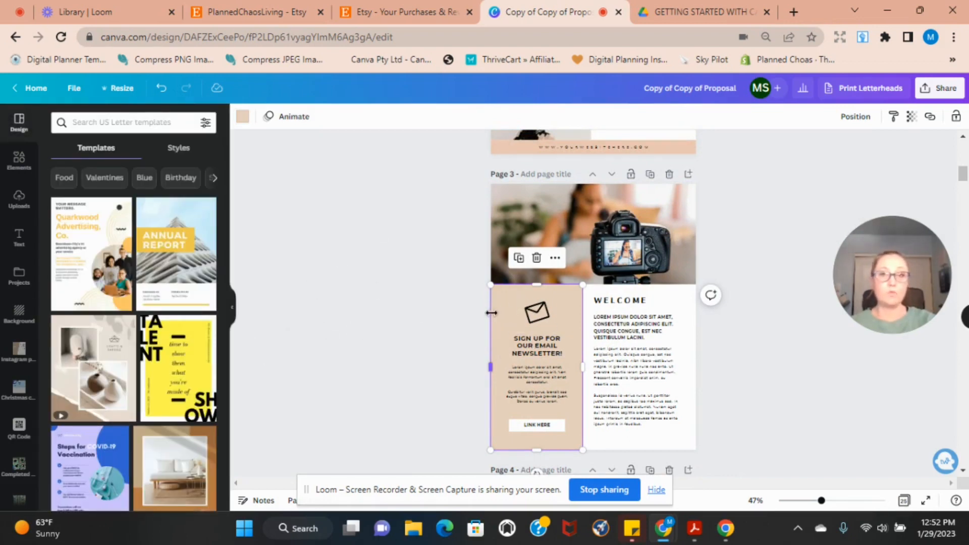
- Set the cover's CLIENT NAME x COACH NAME text to Montserrat Classic and replace Aristelle Sans with it throughout the design
scroll(485, 347, "up", 10)
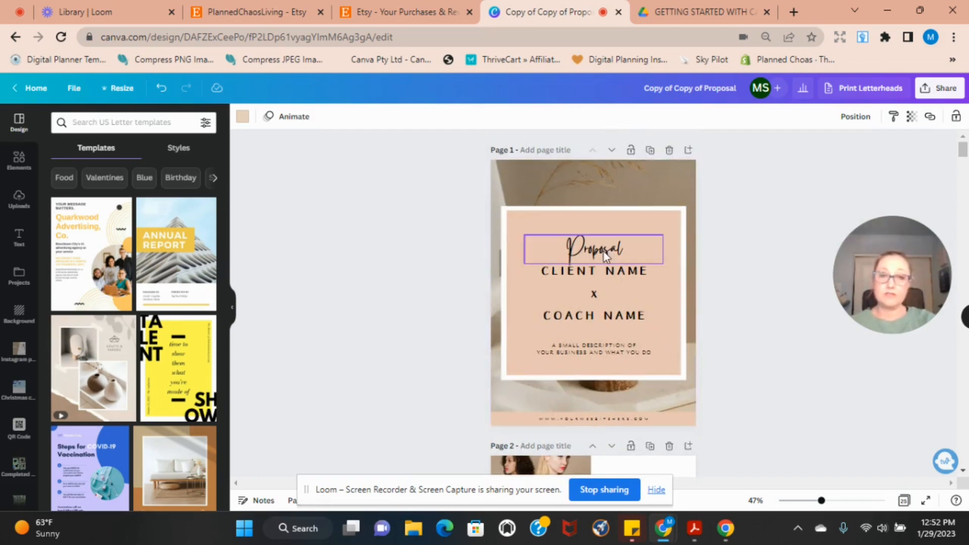
left_click(610, 291)
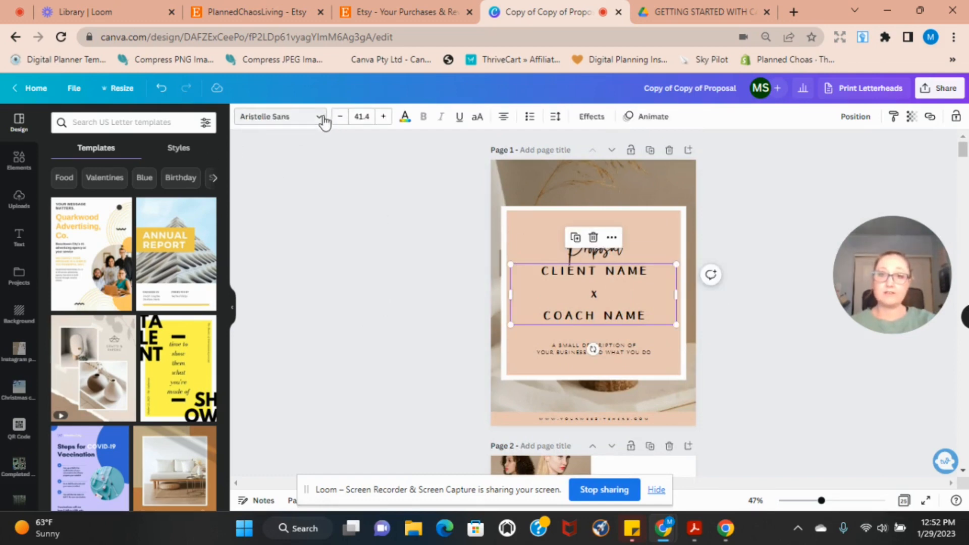
left_click(285, 132)
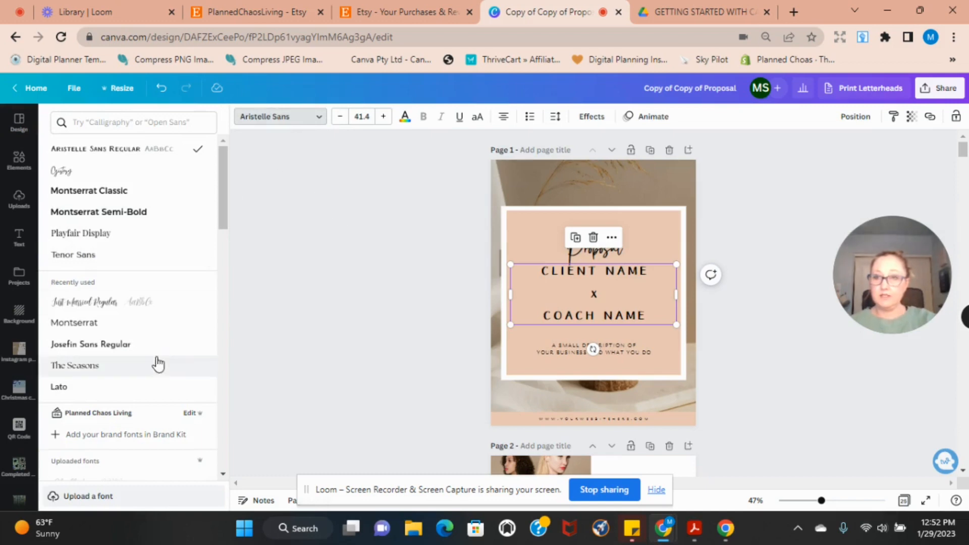
left_click(108, 194)
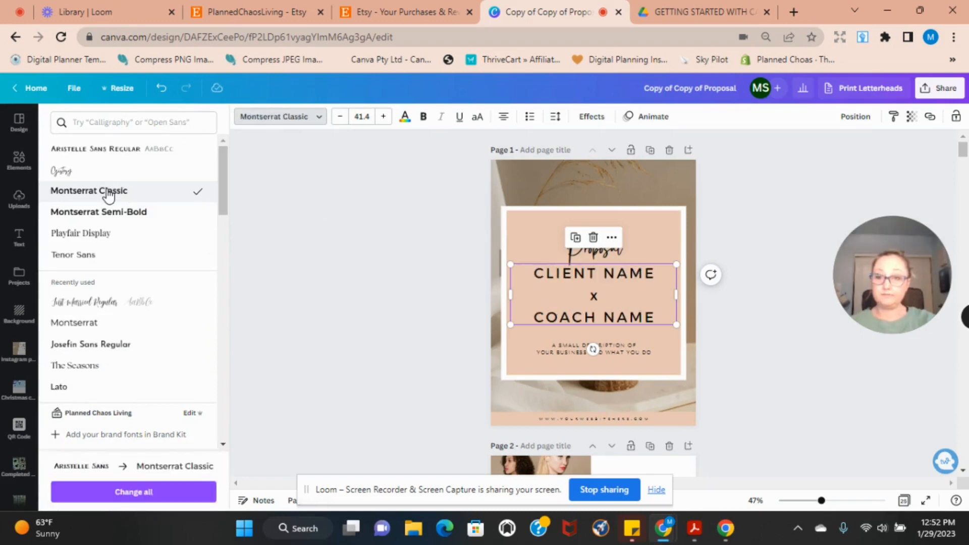
left_click(123, 496)
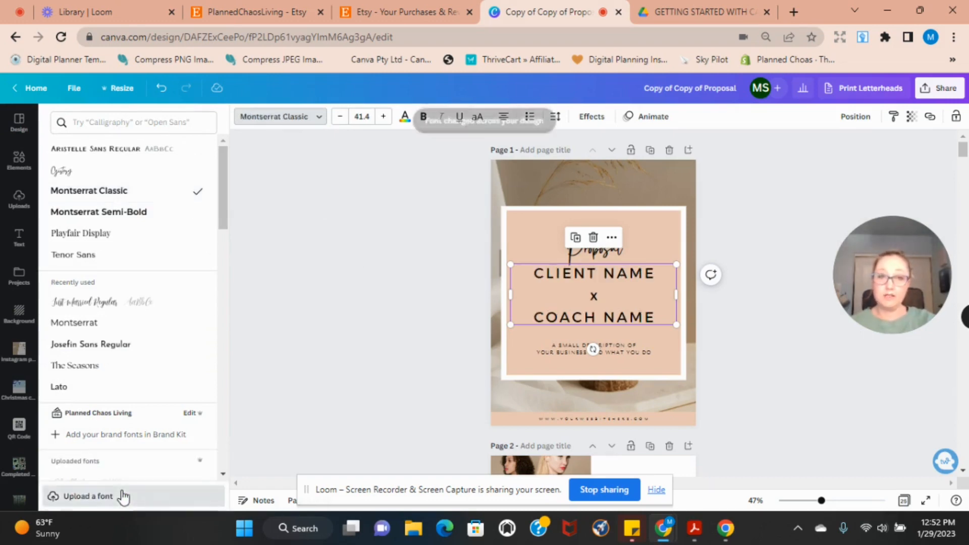
scroll(738, 371, "down", 8)
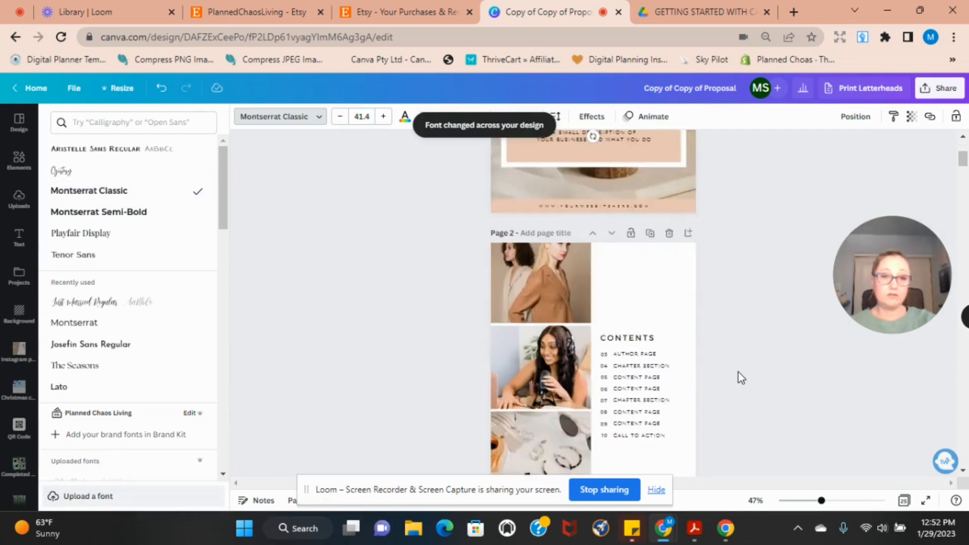
scroll(737, 372, "up", 5)
scroll(738, 372, "up", 3)
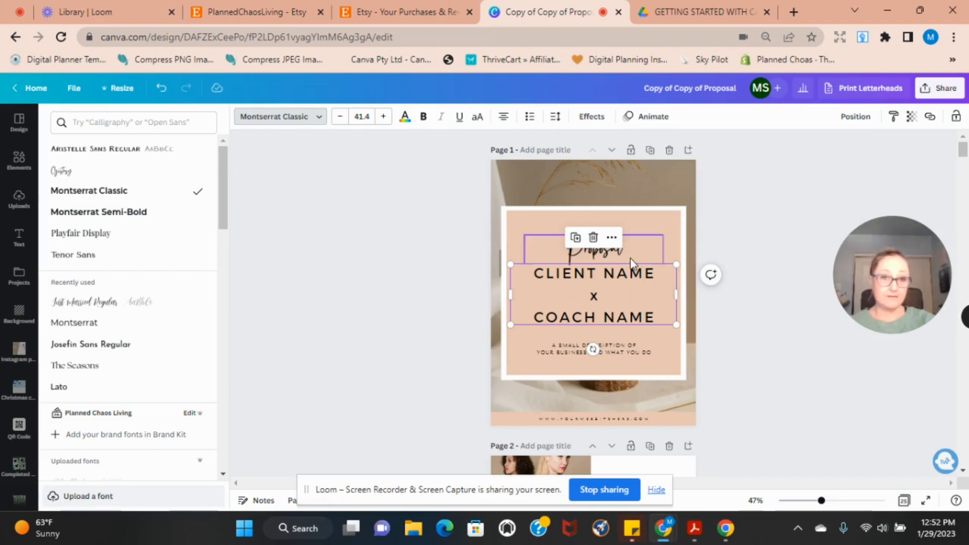
- Search the fonts for "just", set the cover's Proposal title to Just Married Regular and replace its former font throughout the design
left_click(587, 254)
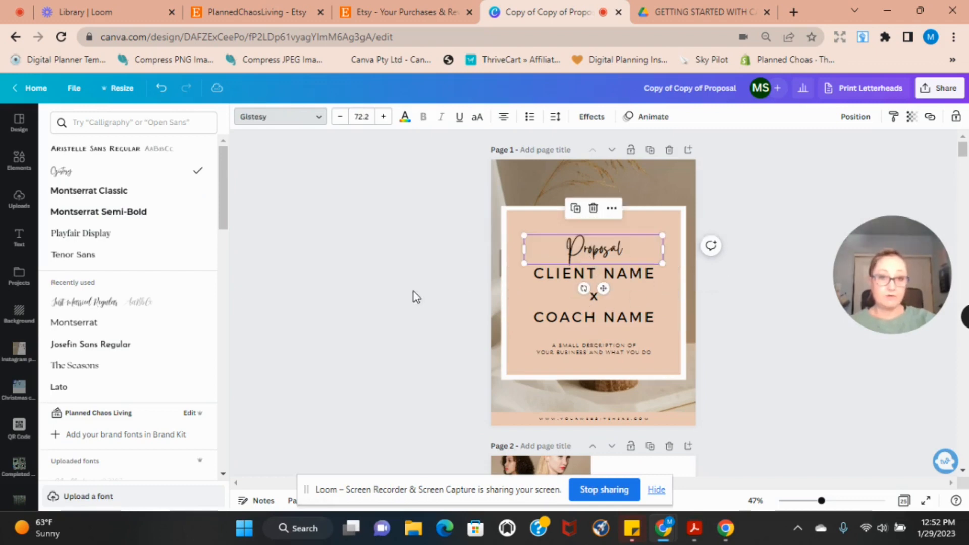
left_click(114, 123)
type("juis")
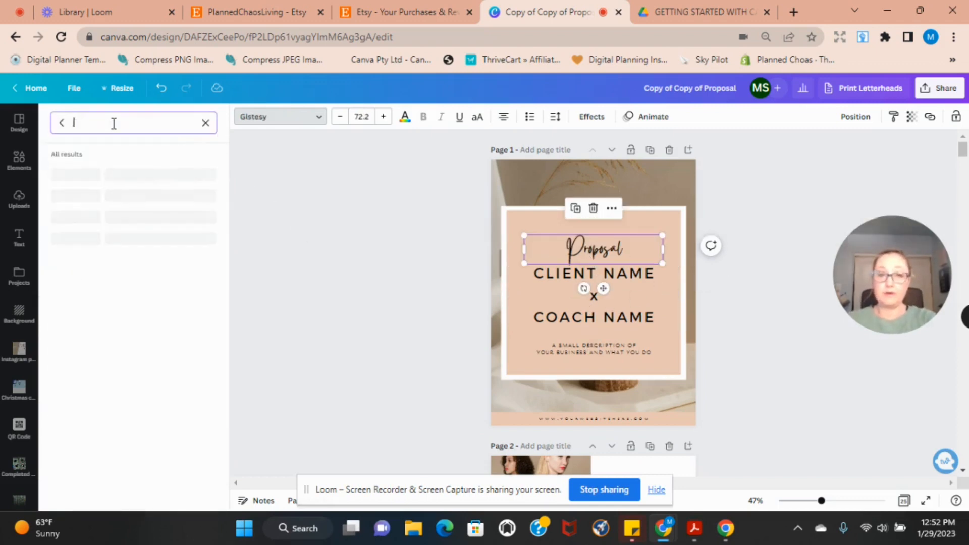
key("BackSpace")
key("BackSpace")
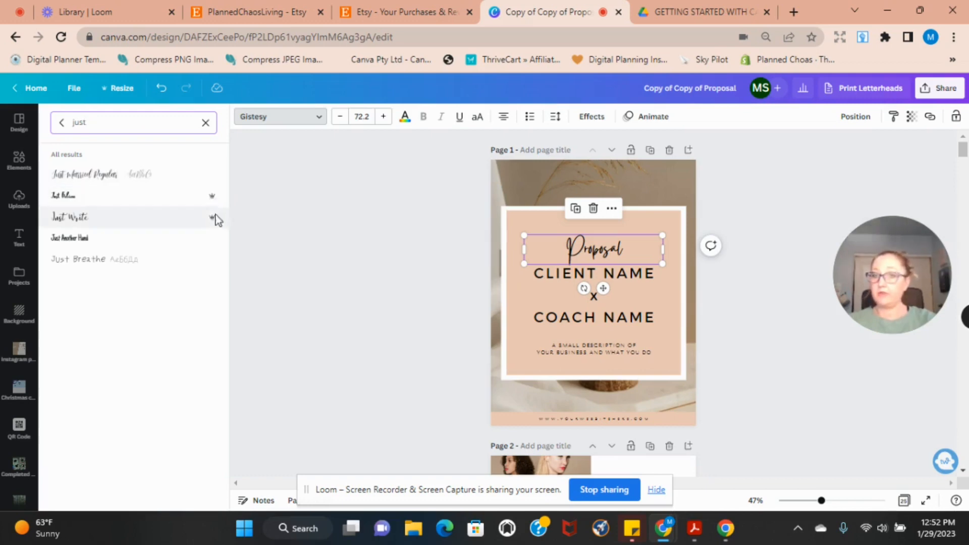
mouse_move(213, 217)
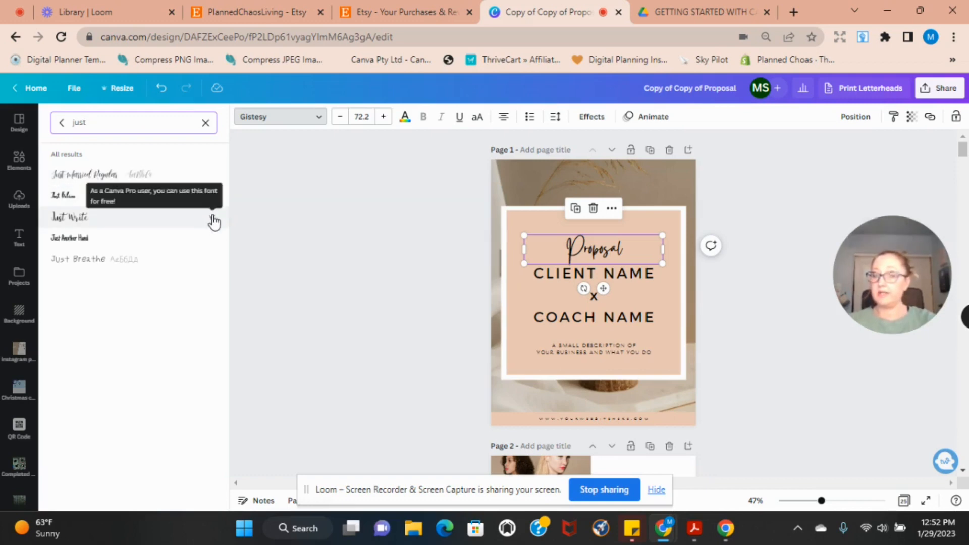
left_click(89, 176)
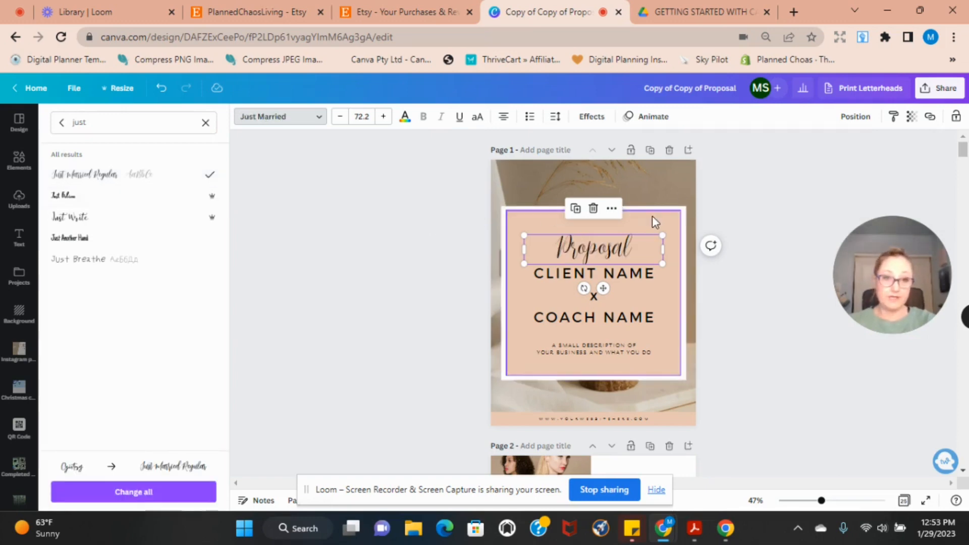
left_click(114, 492)
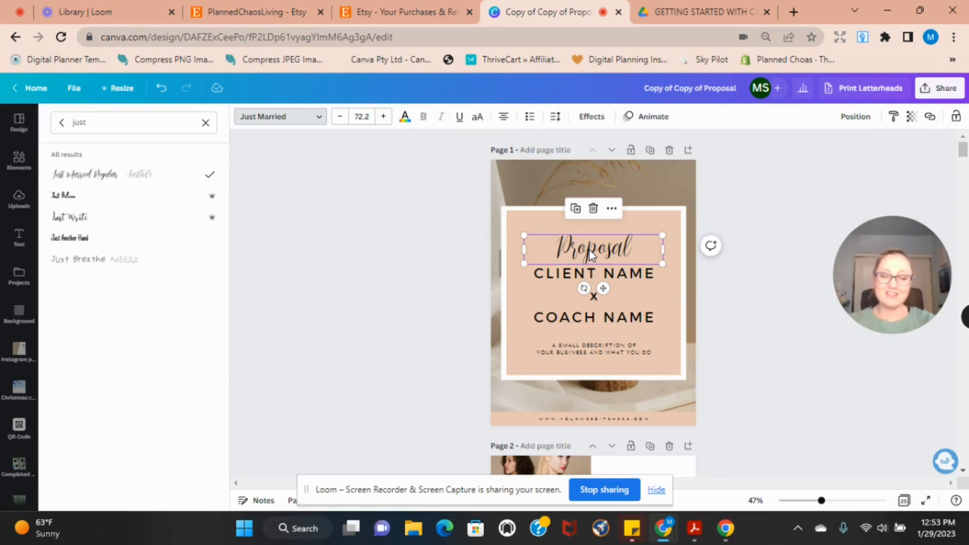
- Set the contents list on page 2 to Josefin Sans Regular and replace Tenor Sans with it throughout the design
scroll(611, 313, "down", 4)
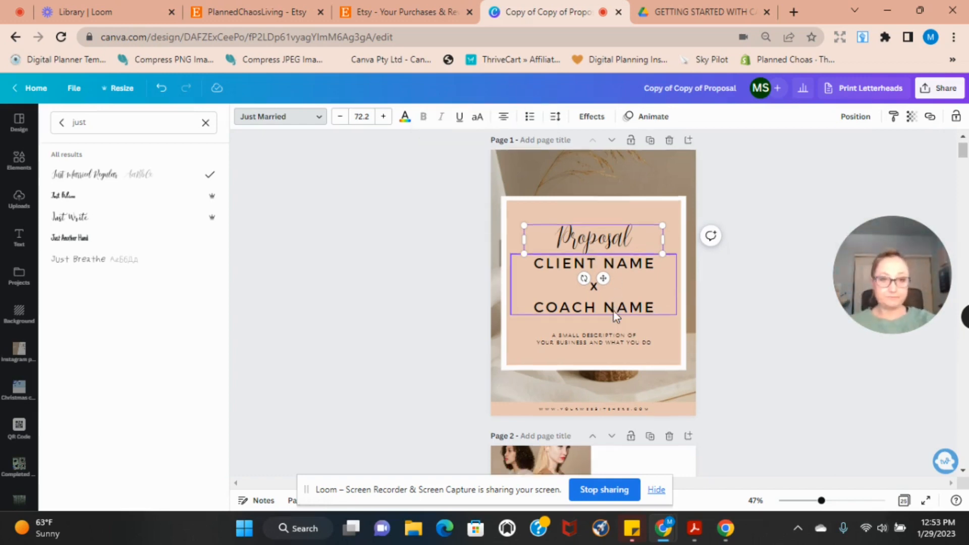
scroll(614, 310, "down", 2)
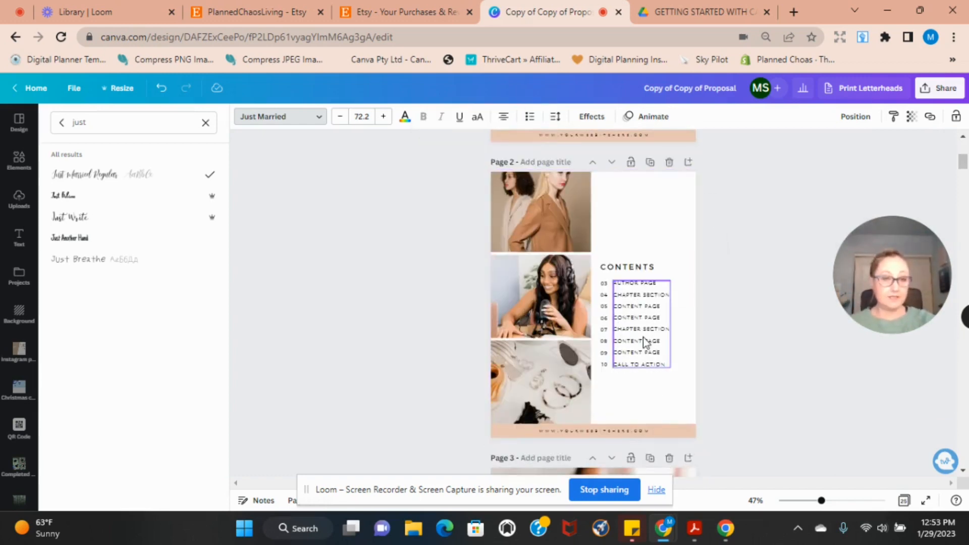
left_click(643, 337)
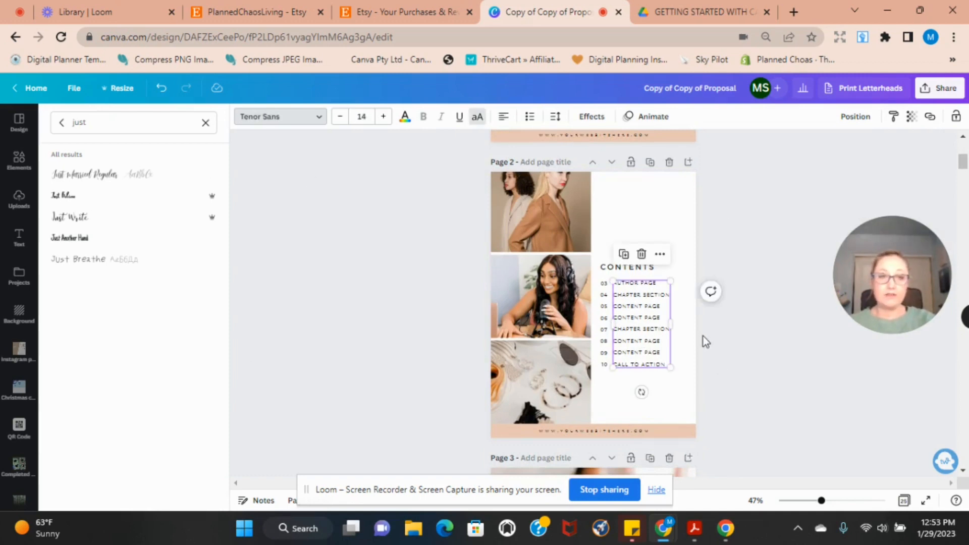
left_click(320, 121)
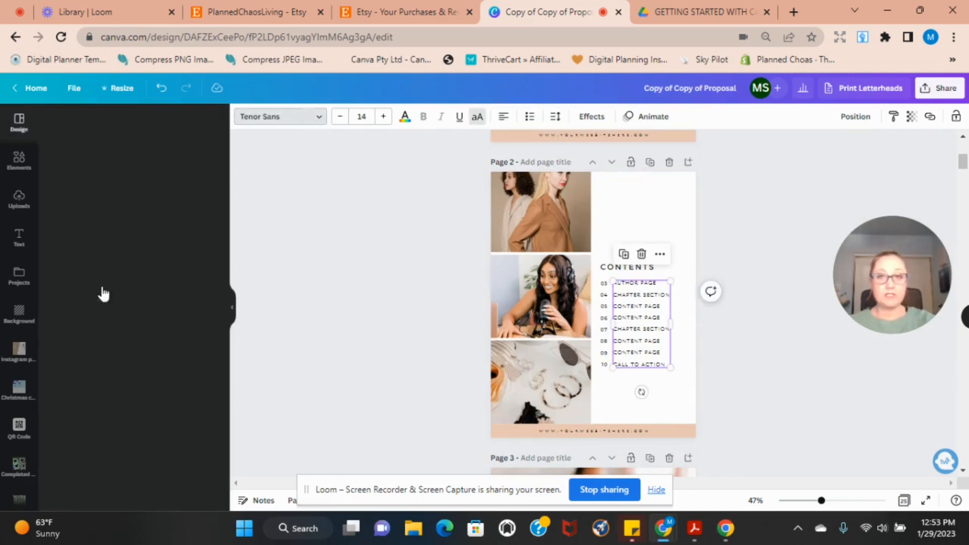
left_click(313, 120)
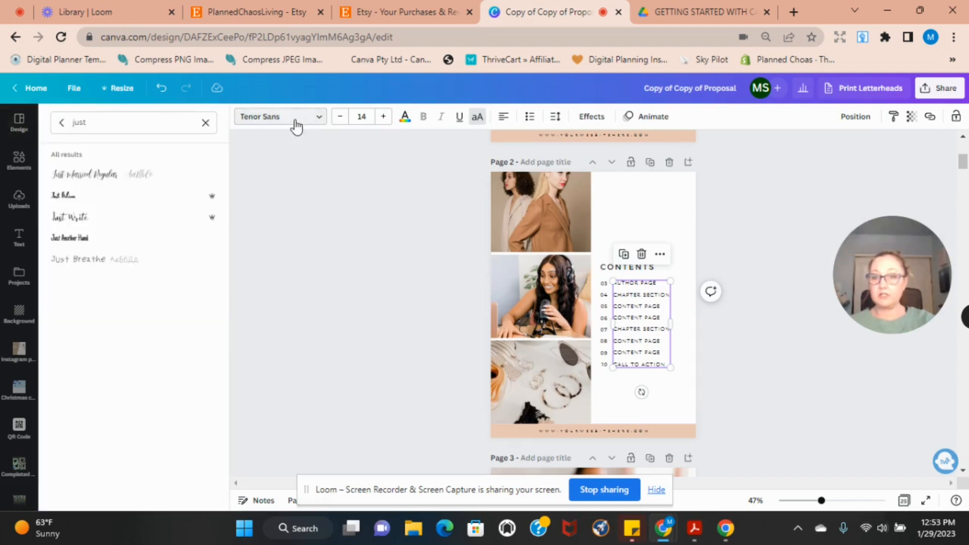
left_click(61, 122)
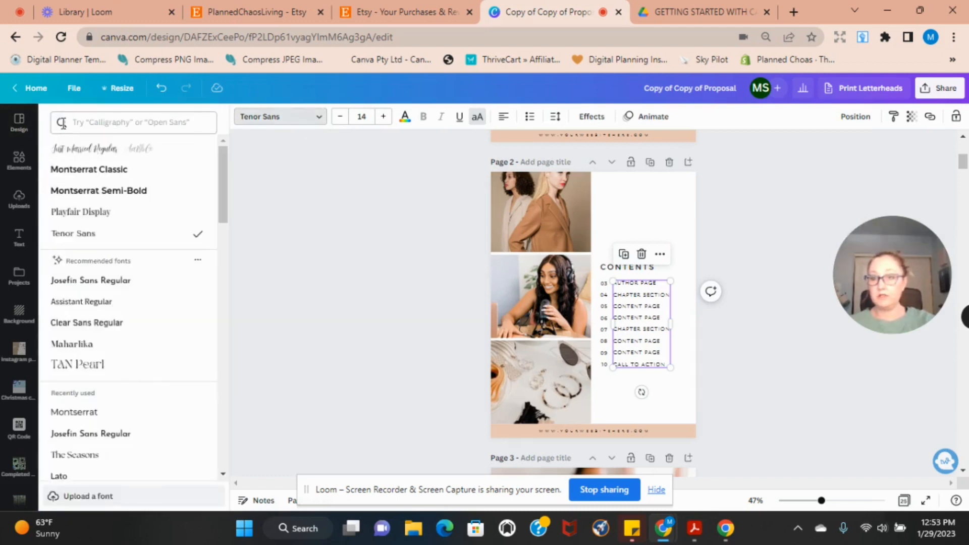
left_click(90, 281)
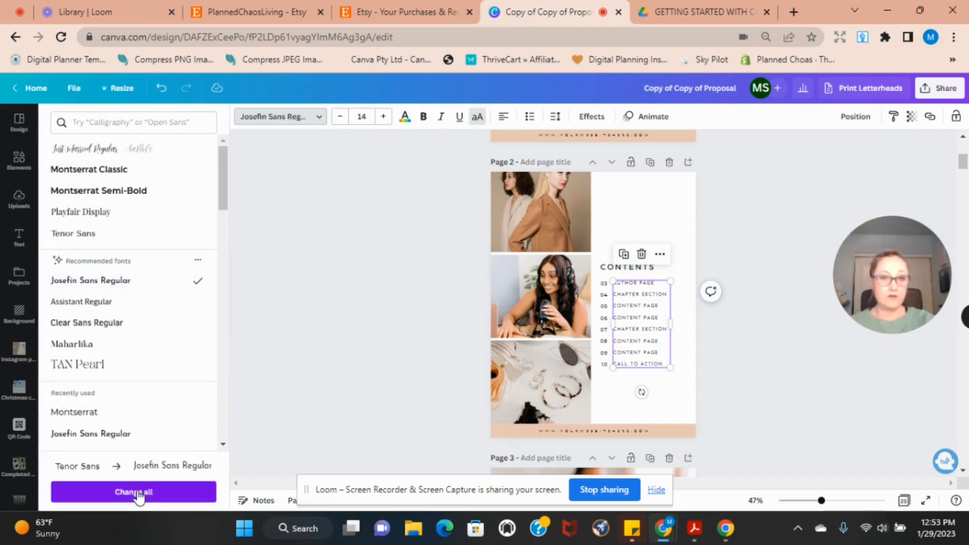
left_click(134, 492)
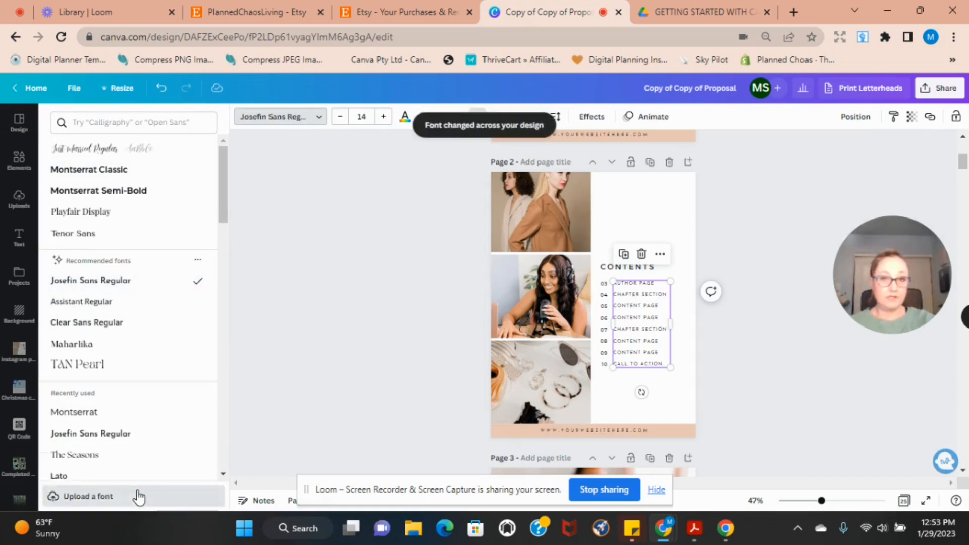
scroll(746, 377, "down", 1)
scroll(746, 377, "down", 5)
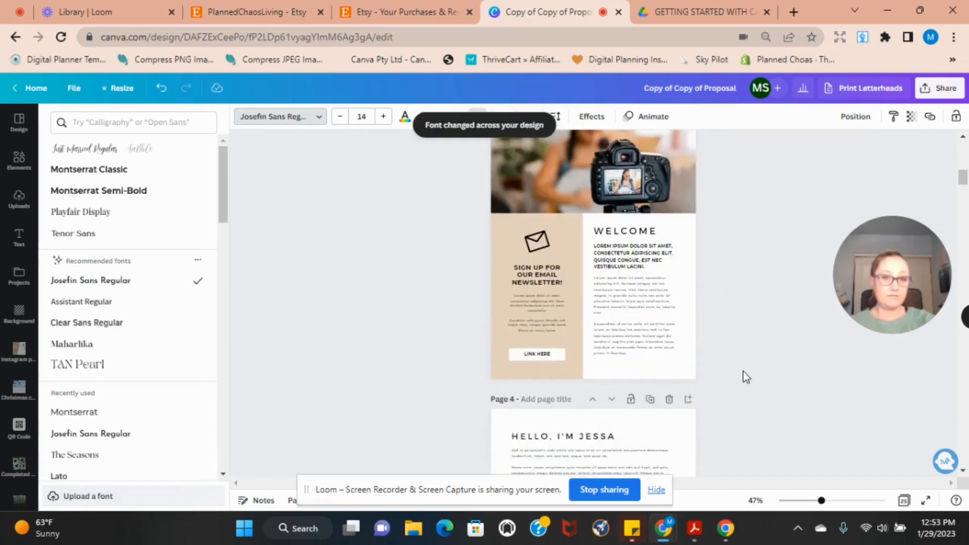
scroll(746, 378, "down", 4)
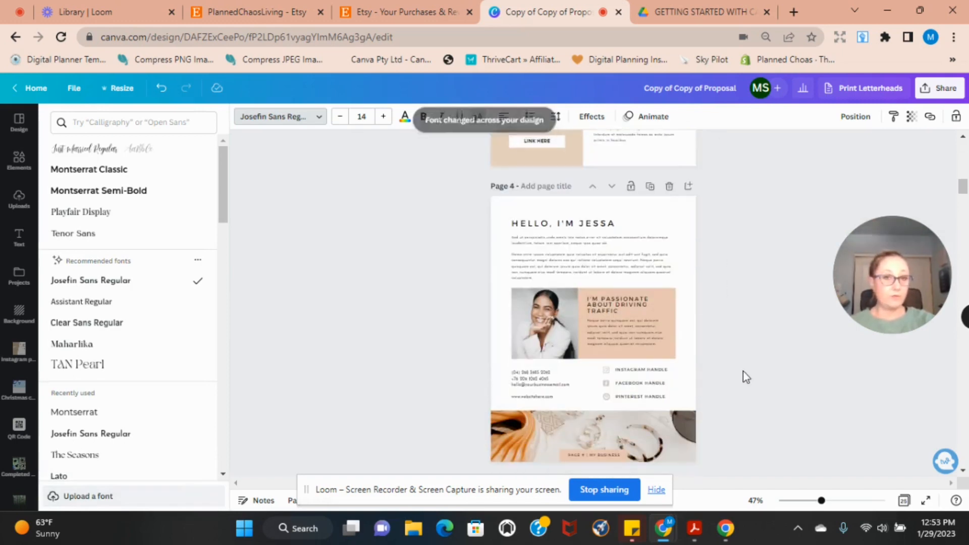
scroll(746, 378, "up", 5)
scroll(743, 371, "up", 3)
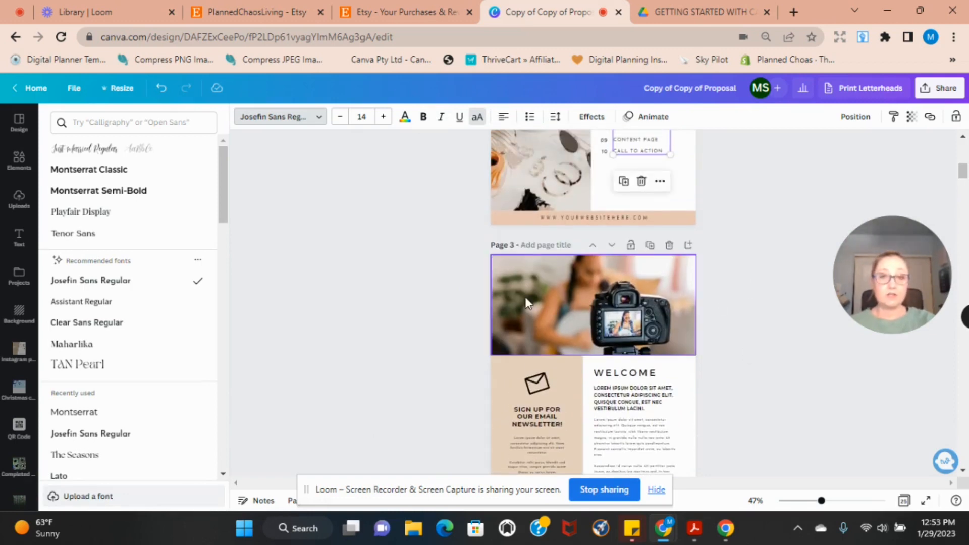
- Upload the river canyon photo and the purple mountain sunset photo from the computer's Pictures folder to the Canva uploads
left_click(18, 204)
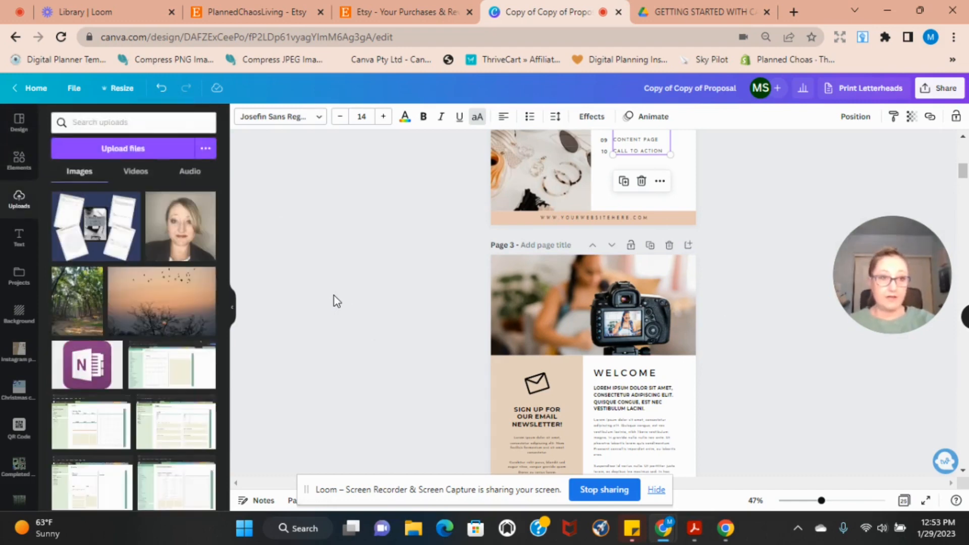
left_click(122, 150)
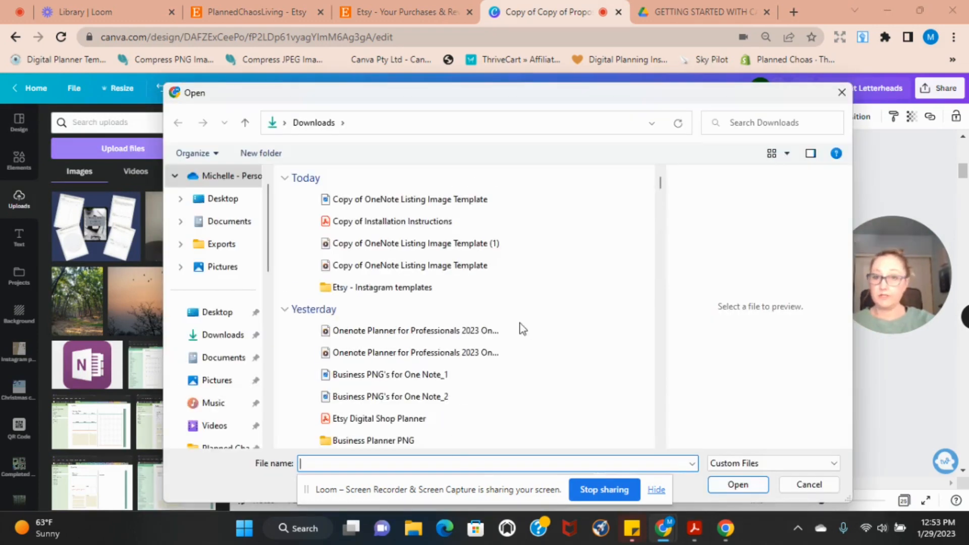
left_click(841, 92)
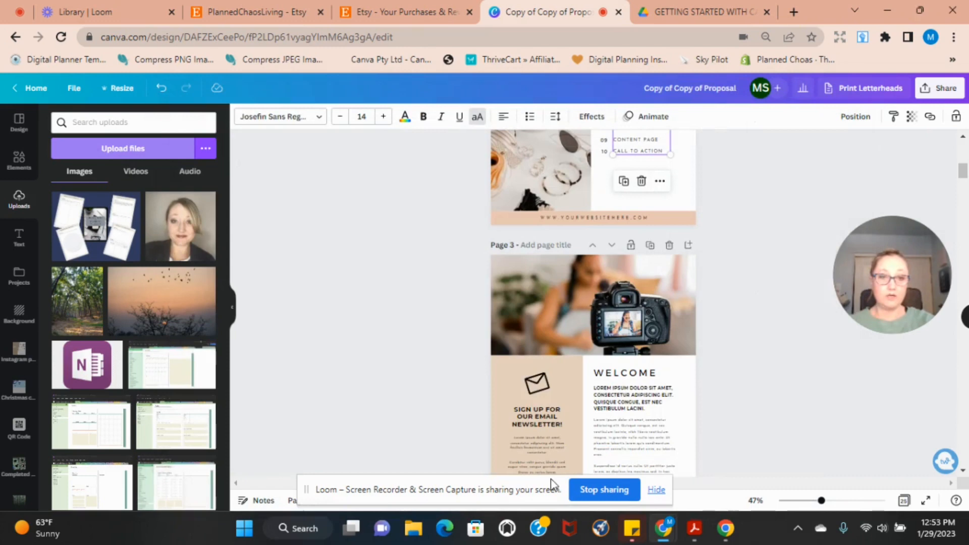
left_click(414, 530)
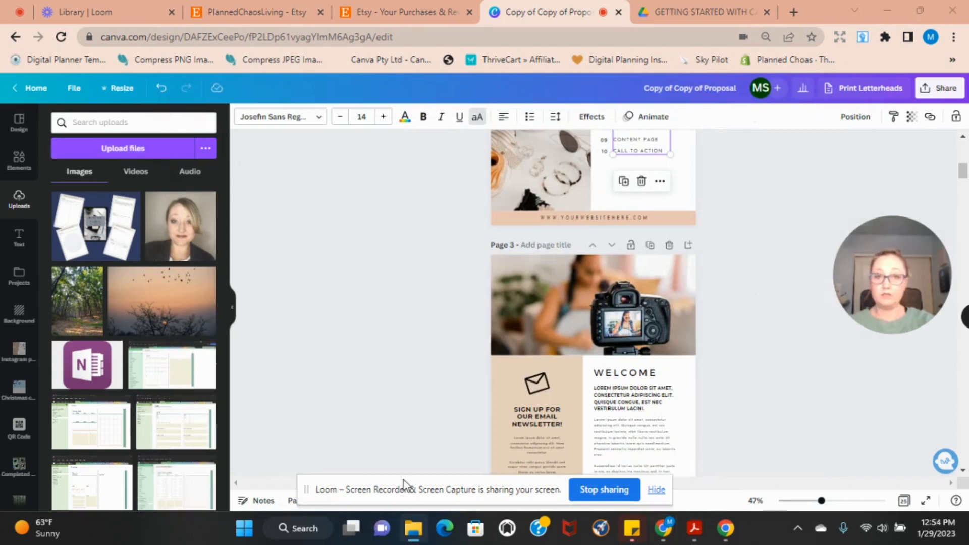
left_click_drag(167, 0, 586, 68)
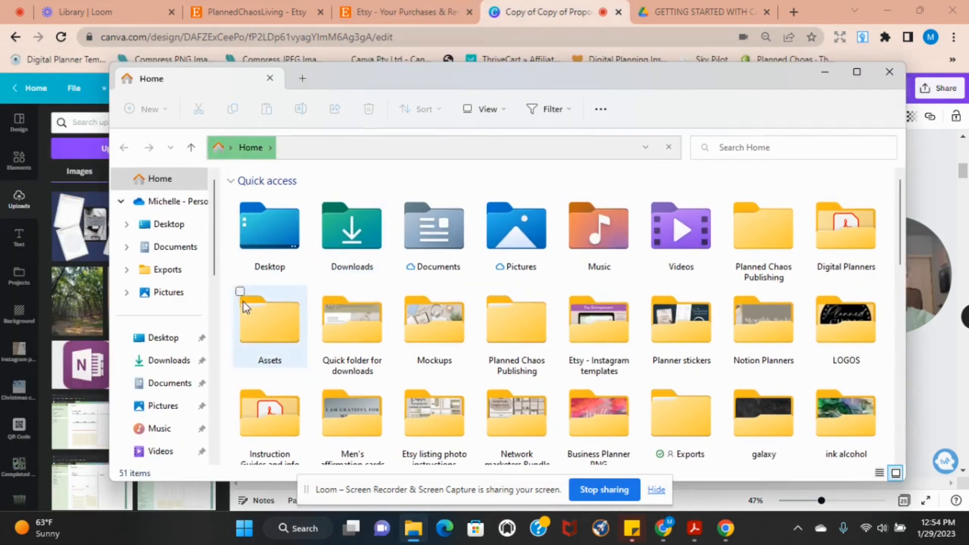
left_click(163, 295)
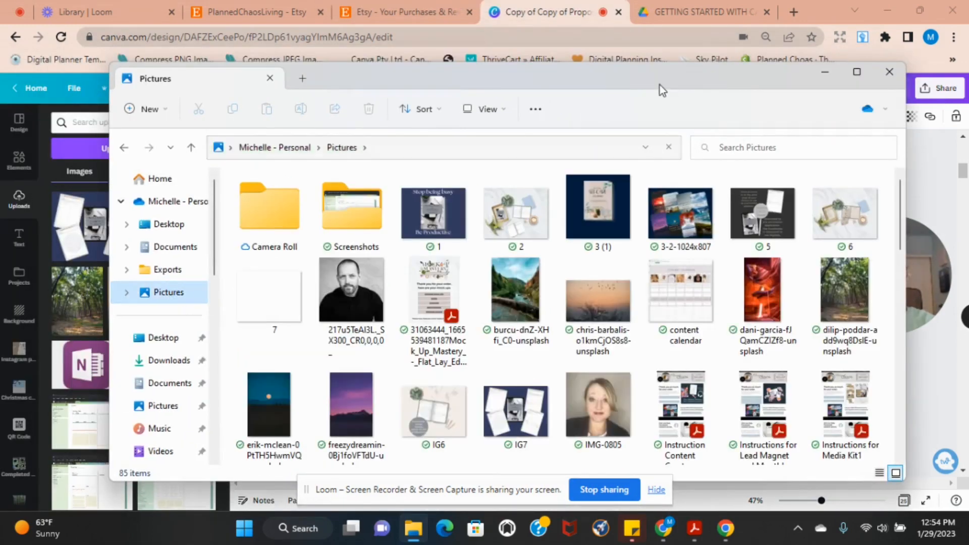
left_click_drag(651, 79, 783, 61)
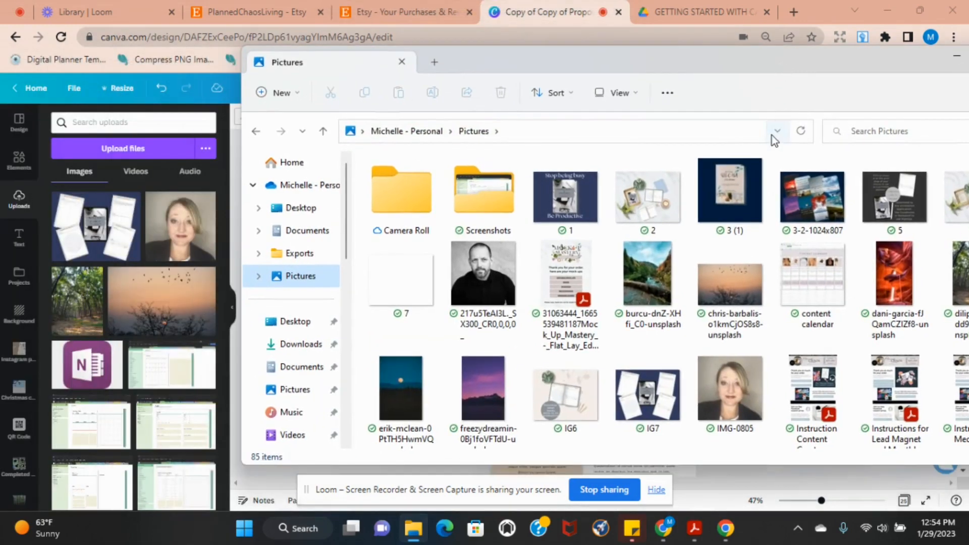
left_click(619, 247)
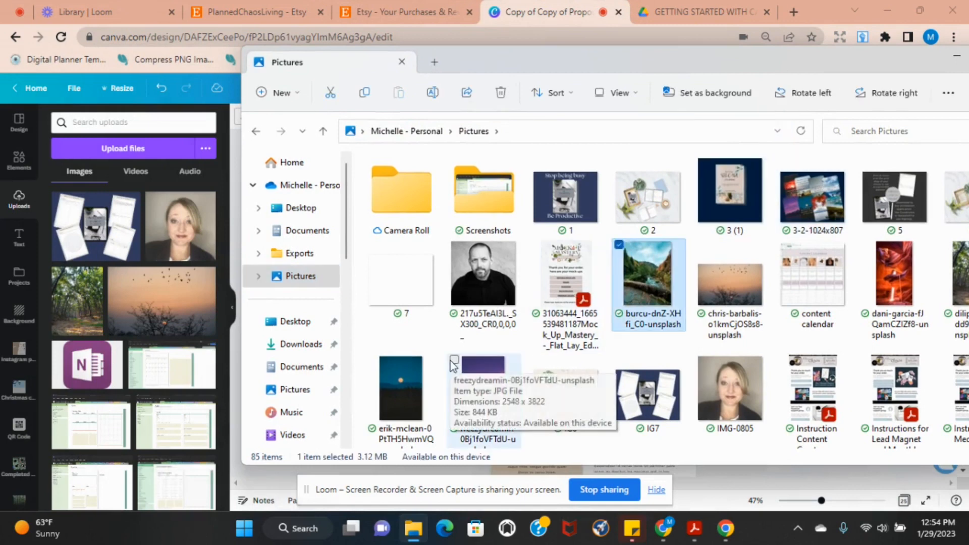
left_click(454, 360)
left_click_drag(513, 205, 92, 249)
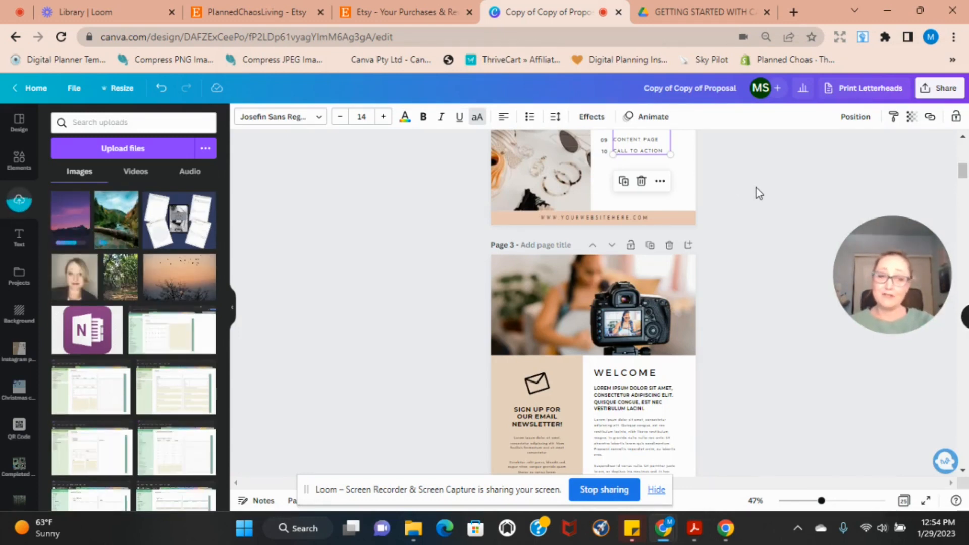
- Replace the cover's background photo with the uploaded purple mountain sunset image
left_click(389, 280)
scroll(711, 225, "up", 10)
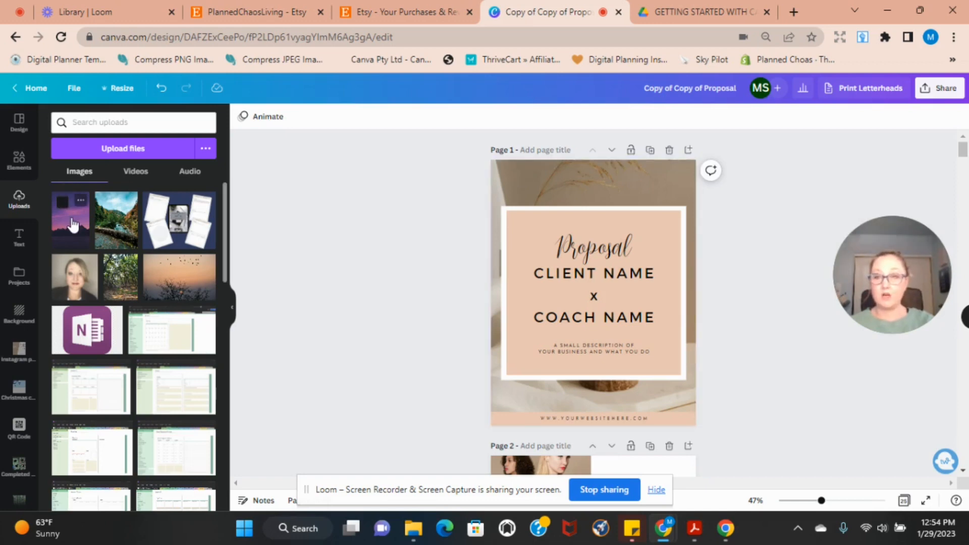
left_click_drag(73, 224, 510, 180)
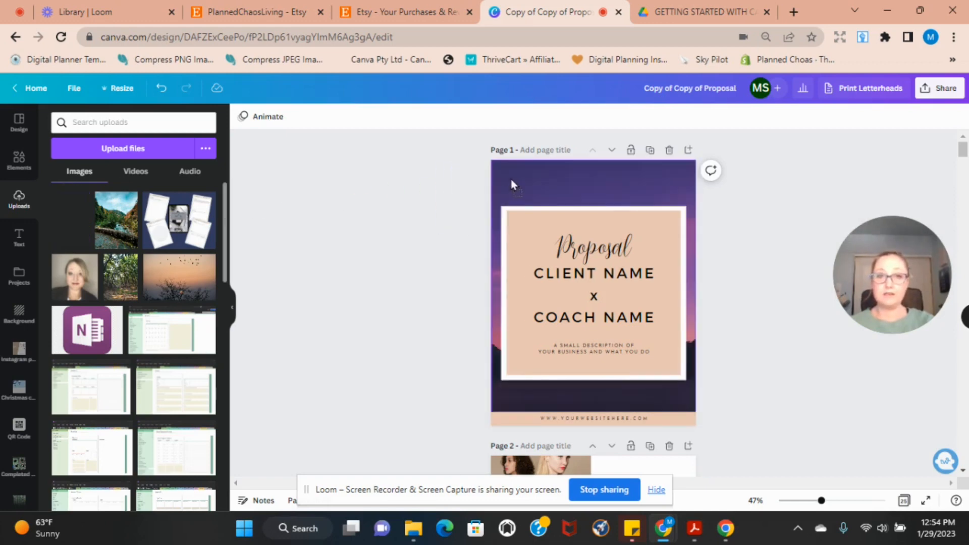
scroll(744, 256, "down", 3)
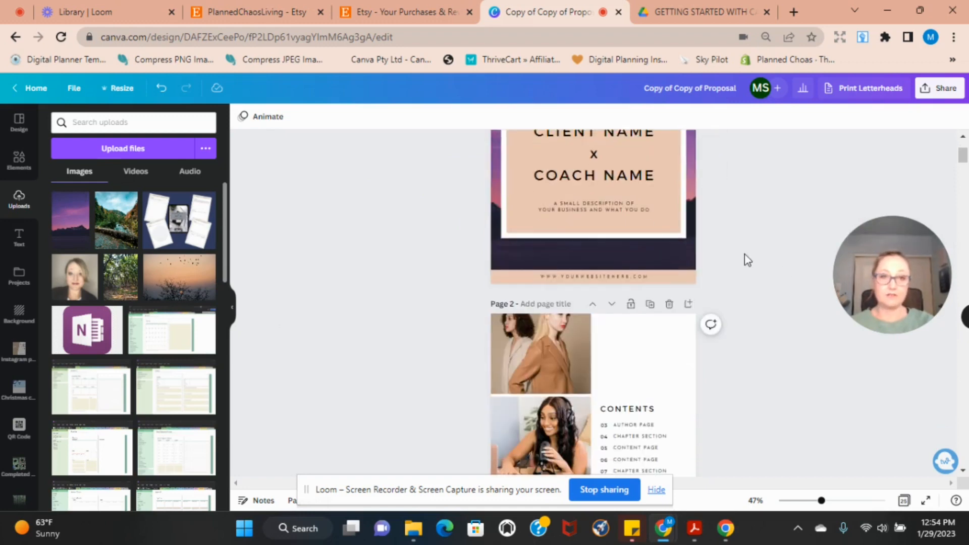
scroll(744, 256, "up", 3)
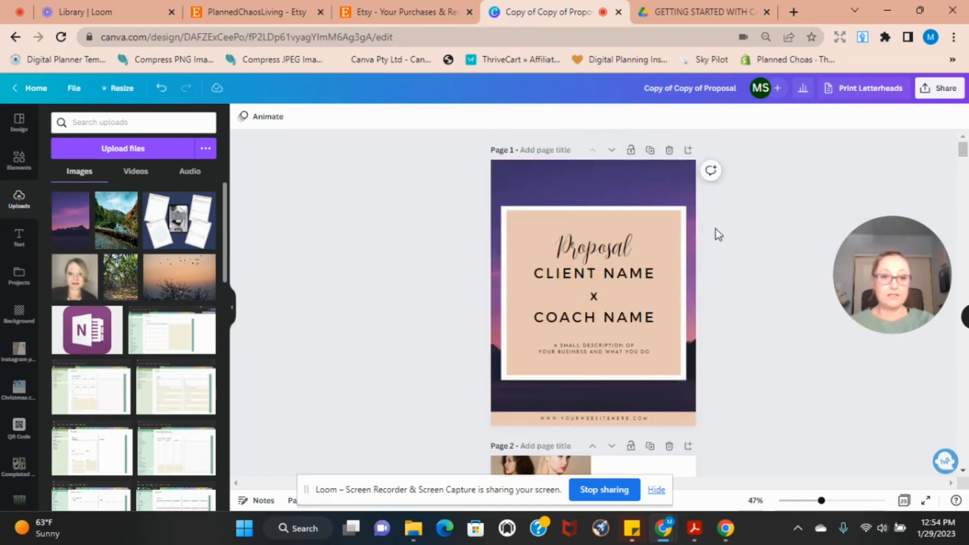
scroll(722, 233, "down", 10)
scroll(726, 234, "up", 2)
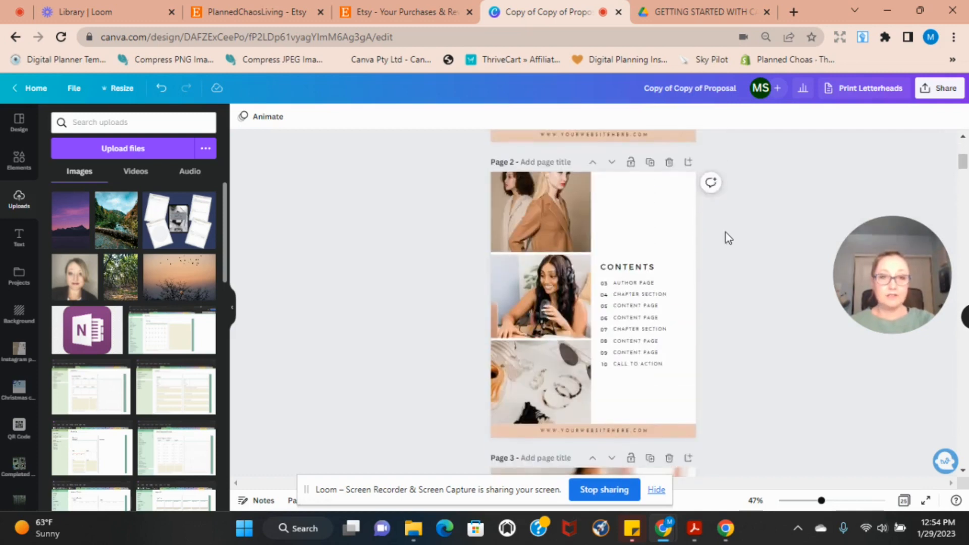
scroll(726, 232, "up", 6)
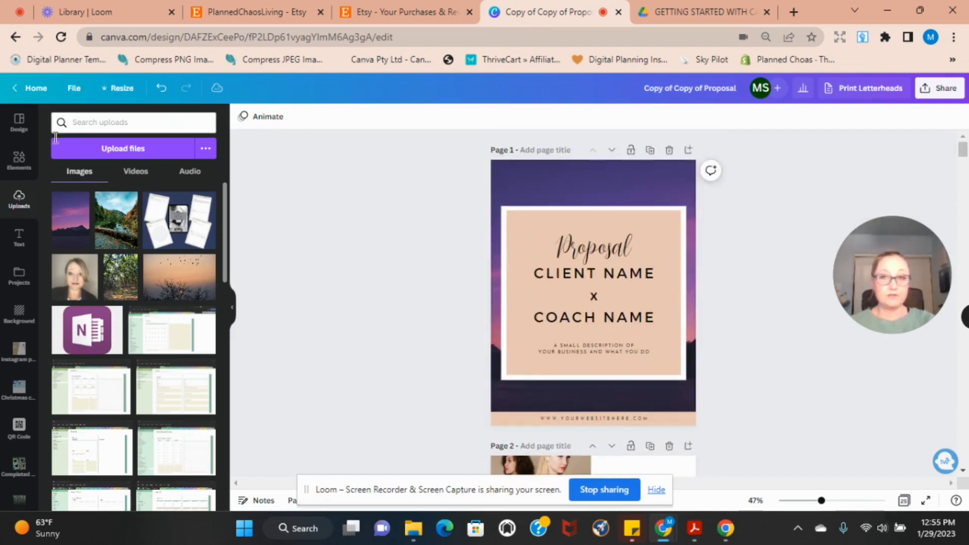
- Browse Canva's stock photo library and search it for "aesthetic background"
left_click(16, 161)
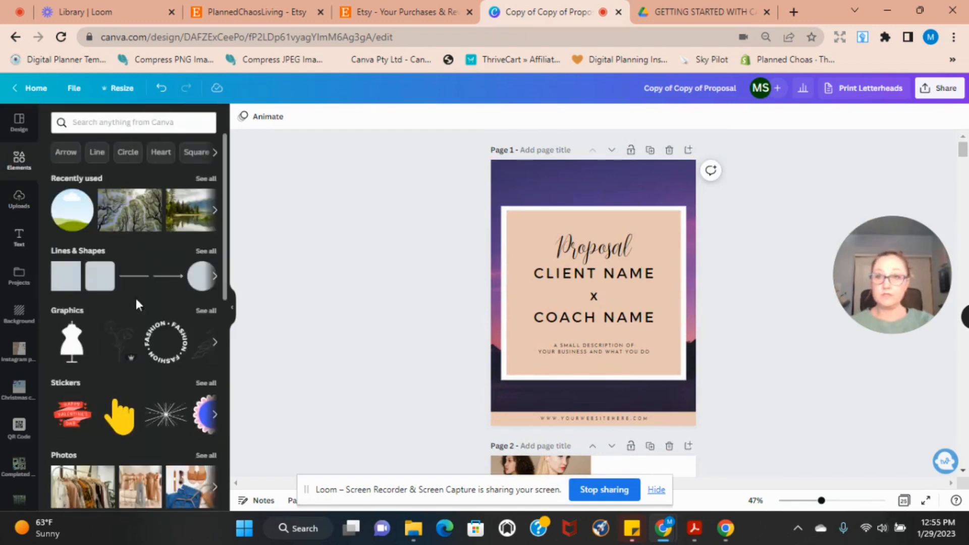
scroll(136, 293, "down", 5)
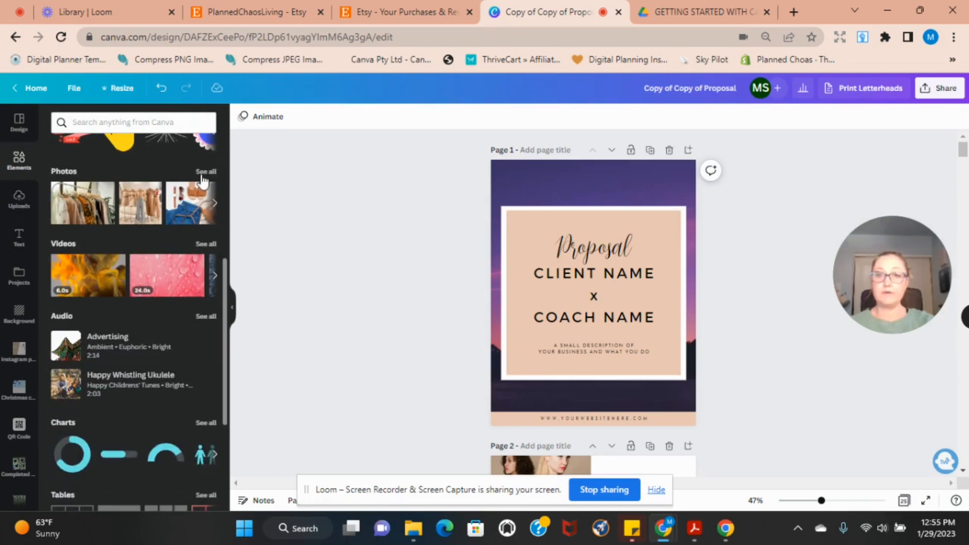
left_click(205, 172)
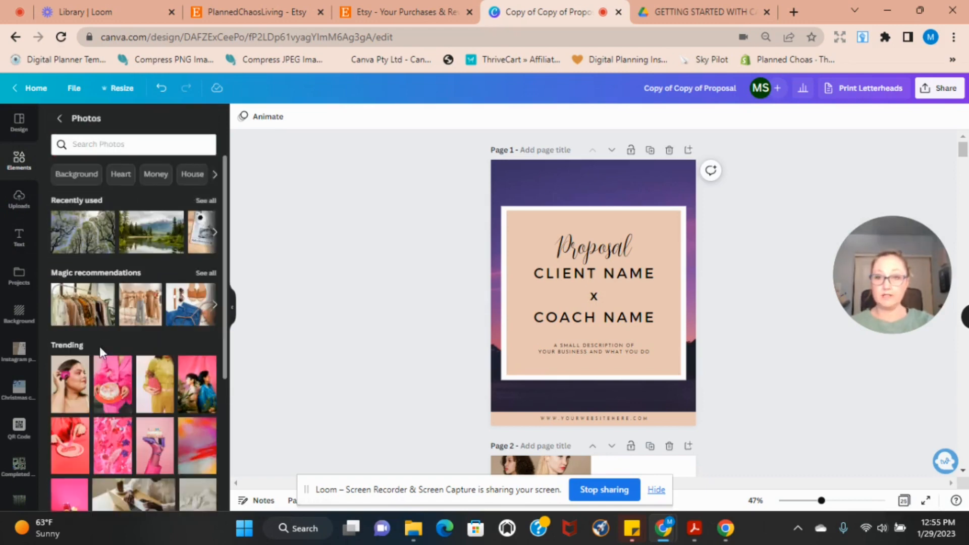
scroll(126, 354, "down", 10)
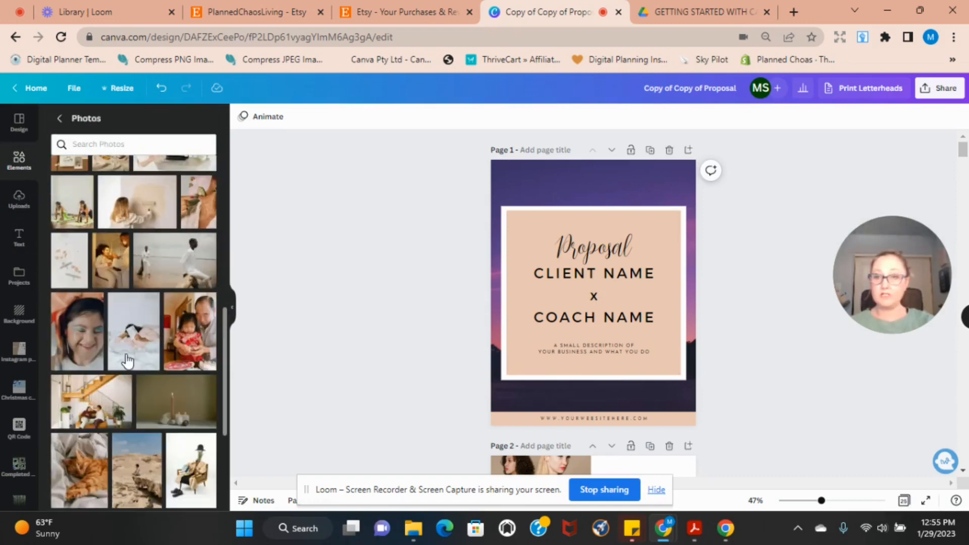
scroll(126, 355, "down", 3)
scroll(126, 356, "up", 10)
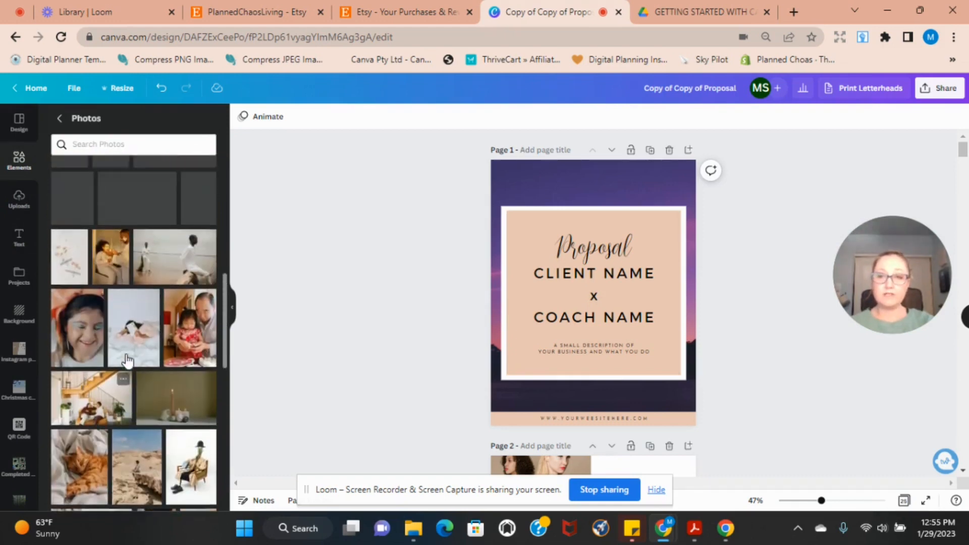
left_click(130, 144)
type("aest")
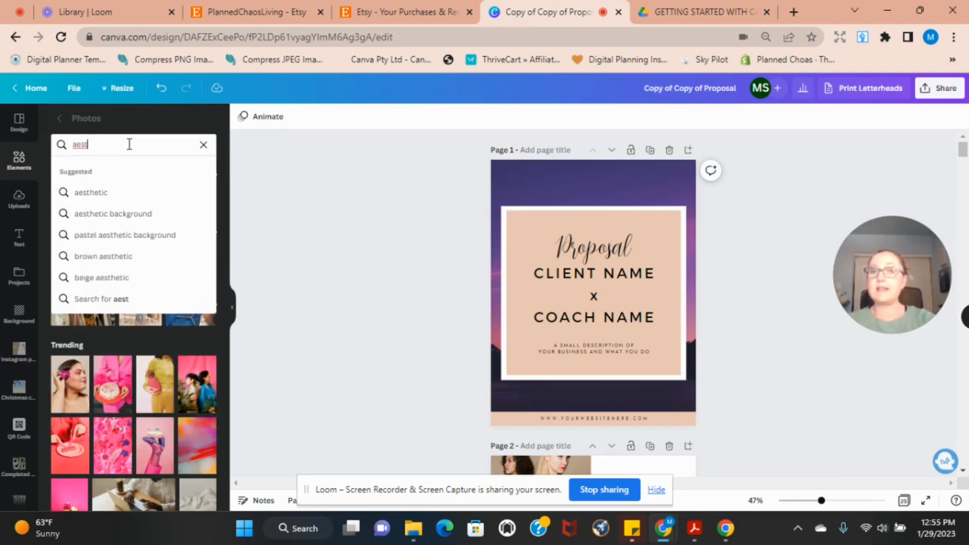
left_click(102, 213)
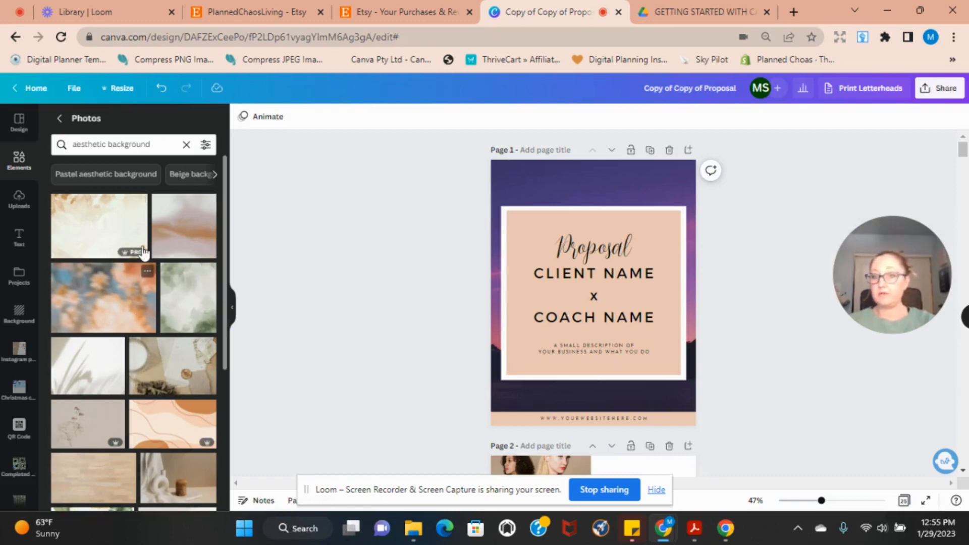
- Filter the "aesthetic background" photo results to show only free images
left_click(206, 146)
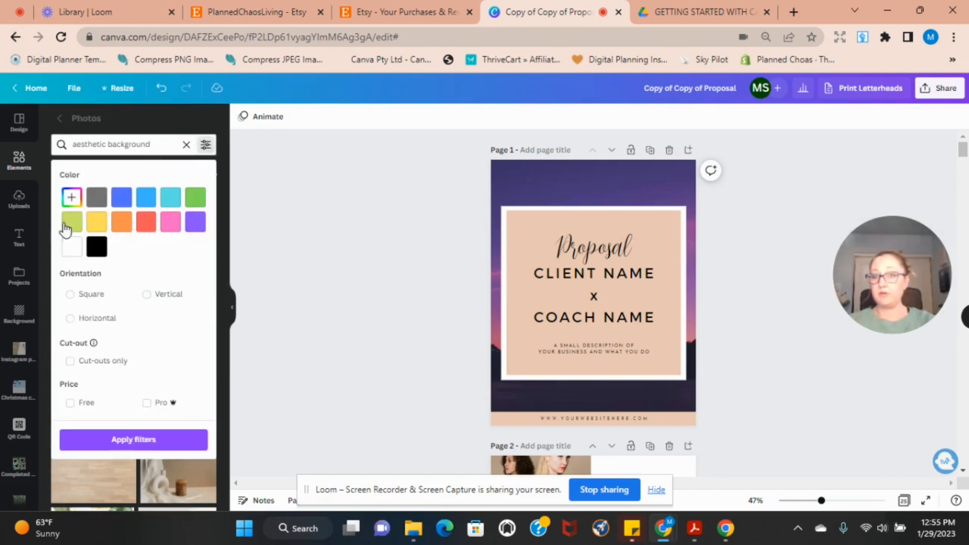
left_click(70, 403)
left_click(133, 440)
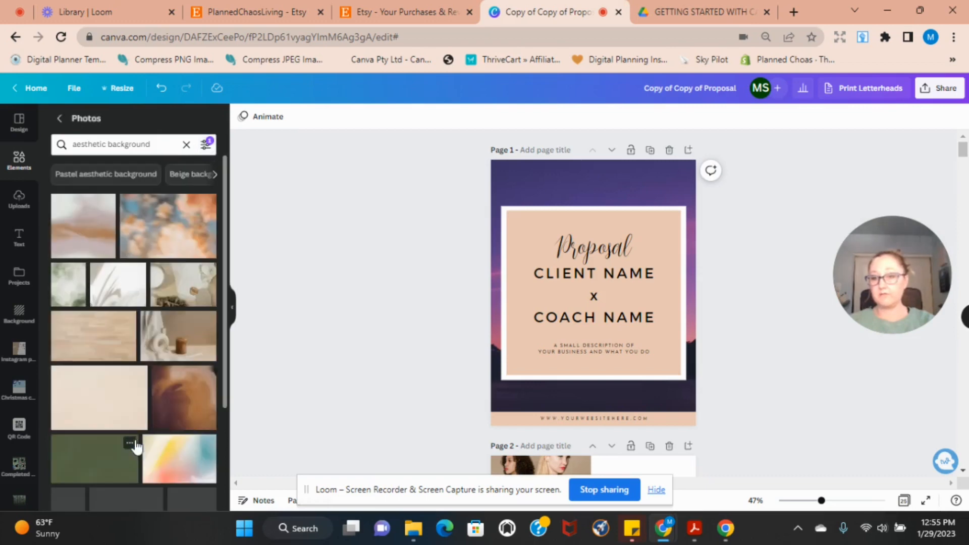
- Review the filter options for the "aesthetic background" photos and reapply the Free price filter
scroll(121, 333, "down", 3)
scroll(121, 322, "up", 2)
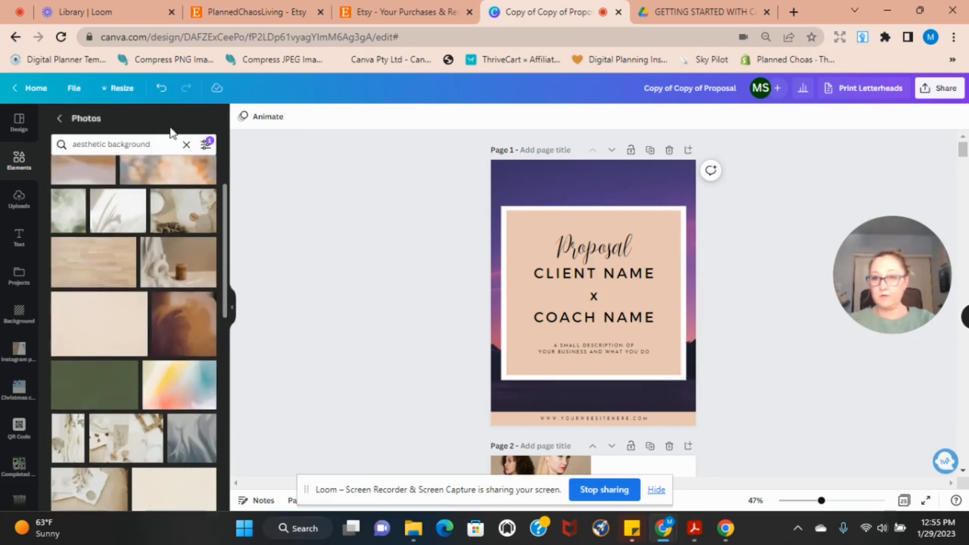
left_click(205, 147)
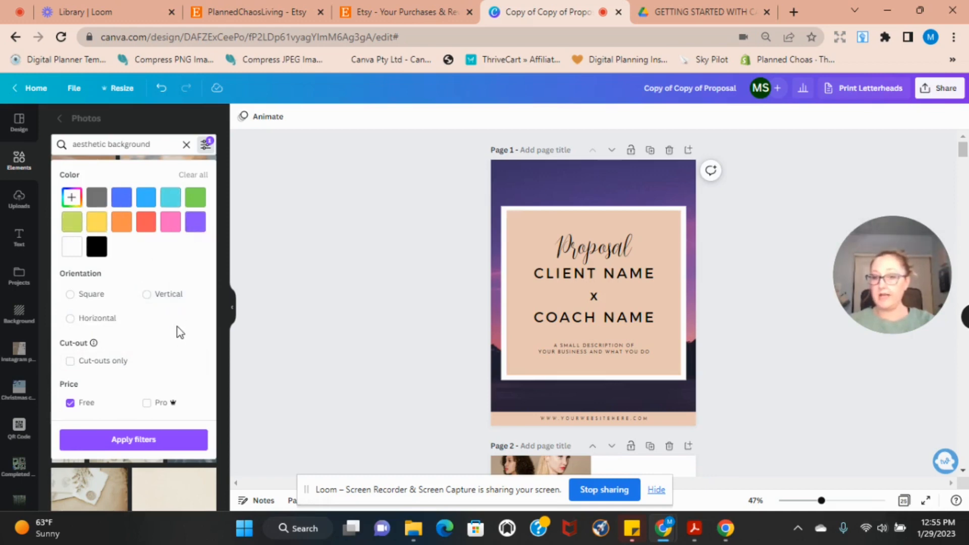
left_click(152, 441)
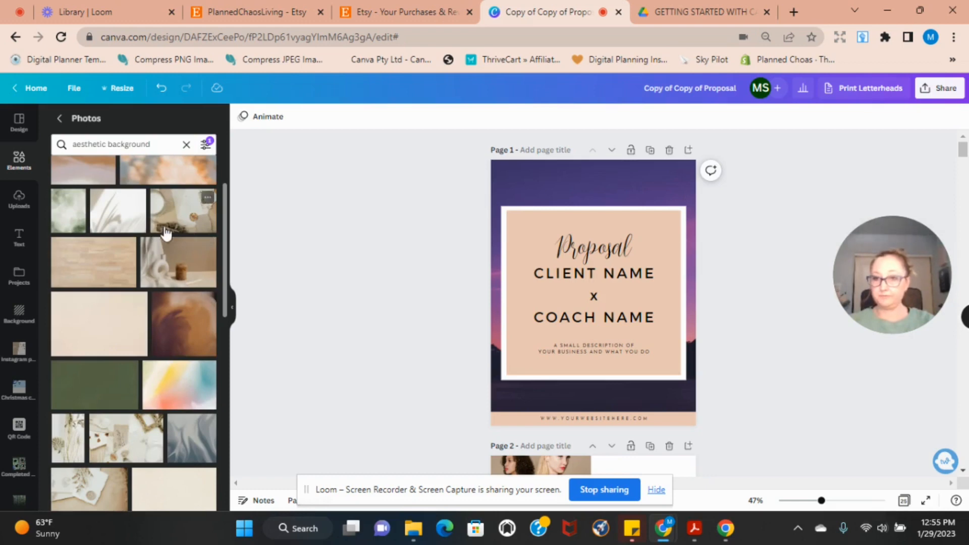
- Try the leaf-shadow fabric stock photo as the cover's background and replace it with the pale grey wall photo with leaves
scroll(152, 246, "down", 2)
scroll(147, 301, "down", 4)
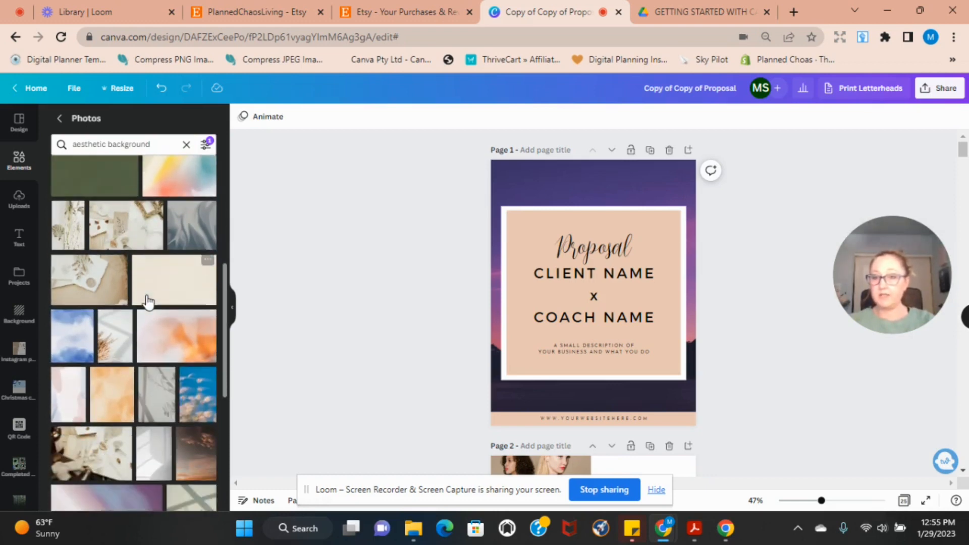
scroll(148, 302, "down", 4)
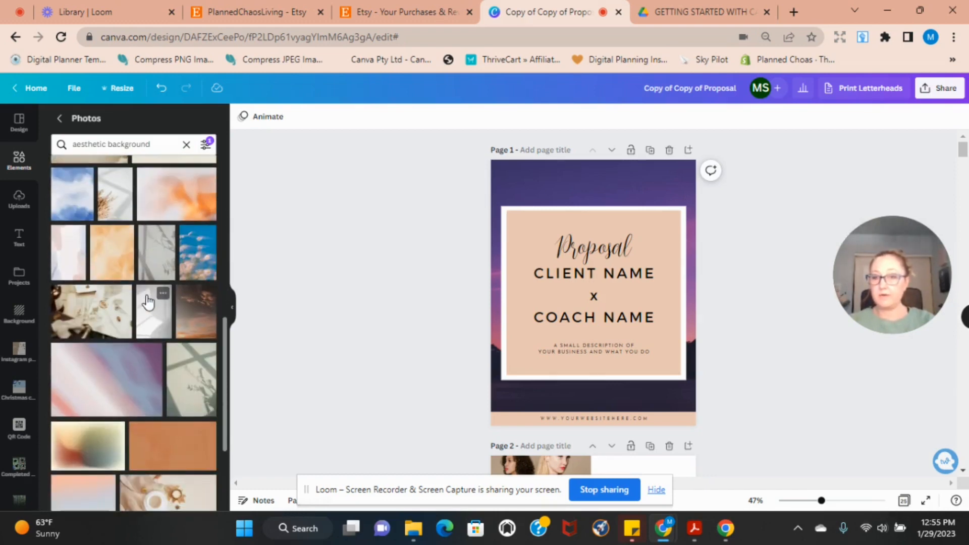
scroll(147, 302, "down", 4)
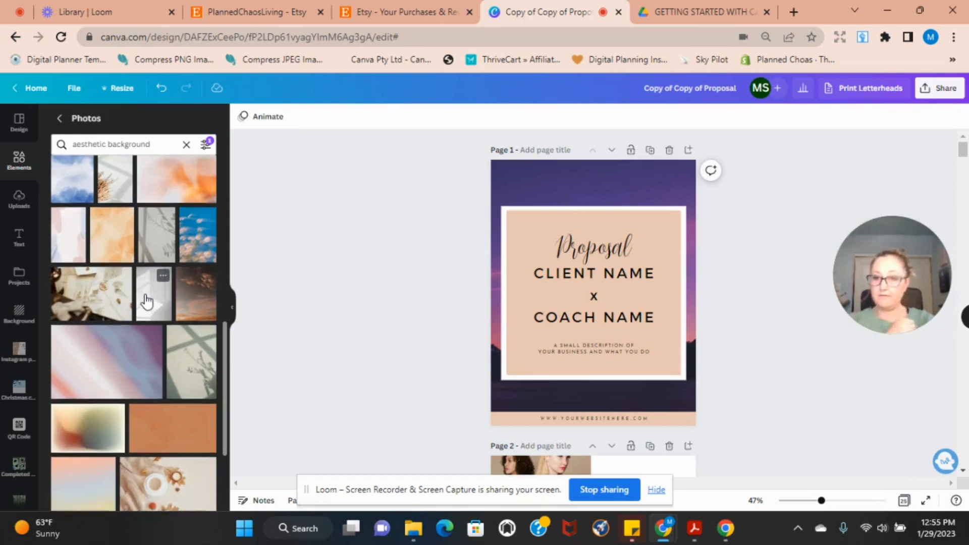
scroll(181, 414, "down", 4)
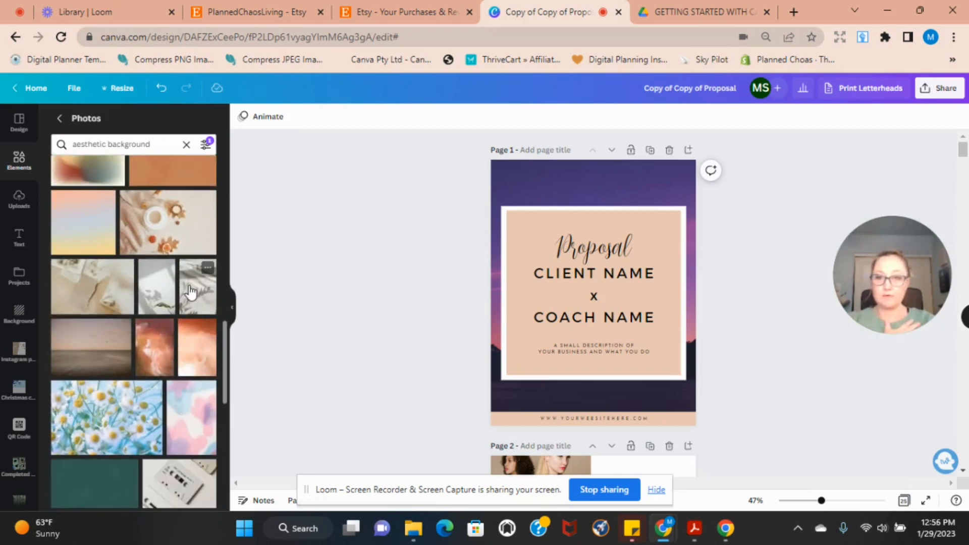
left_click_drag(190, 292, 508, 189)
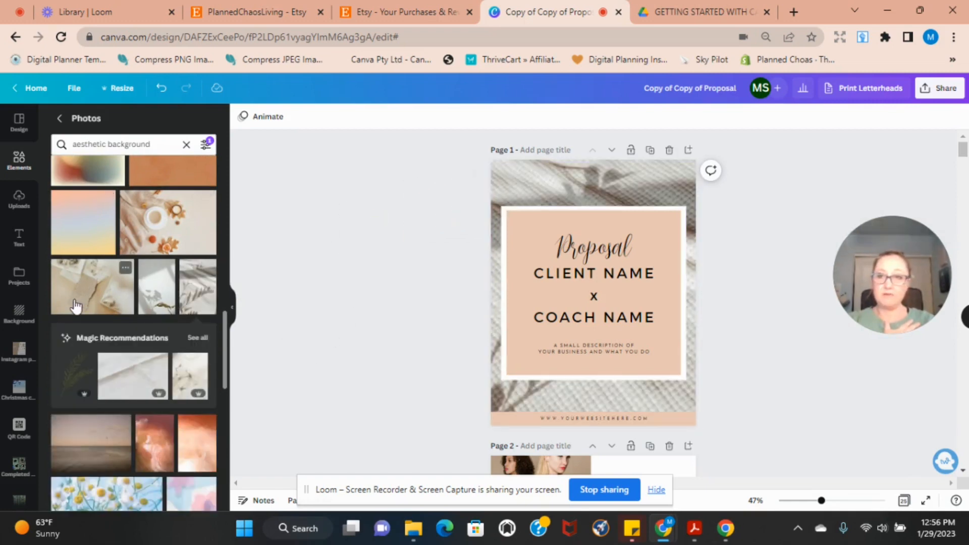
left_click_drag(160, 276, 493, 189)
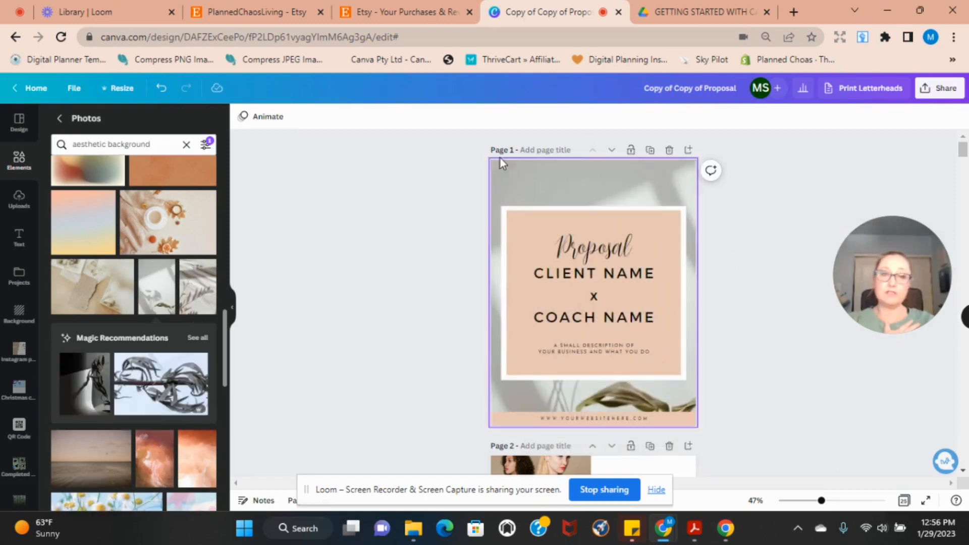
- Replace the middle photo on the page 2 contents page with the stock flat lay of torn paper and leaves
scroll(722, 252, "down", 7)
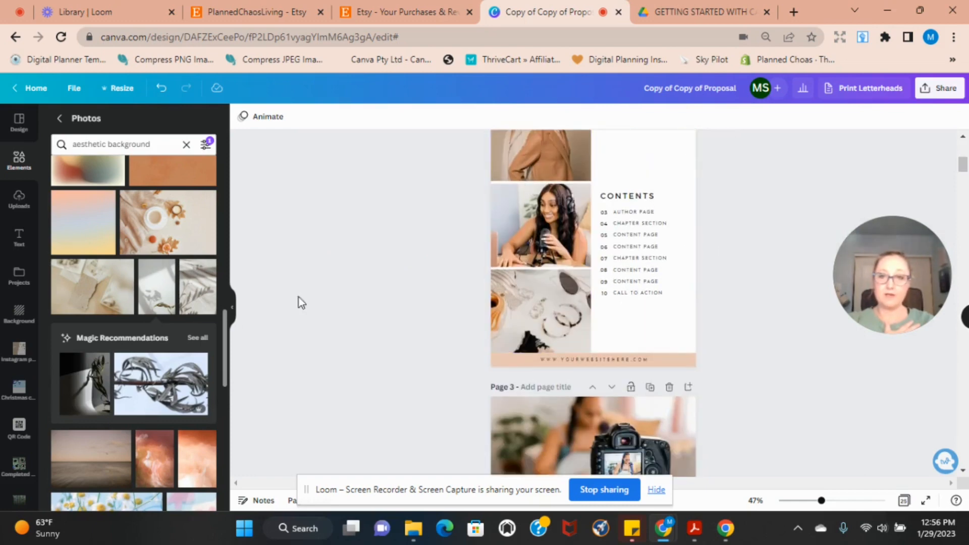
scroll(117, 325, "up", 2)
scroll(117, 325, "up", 5)
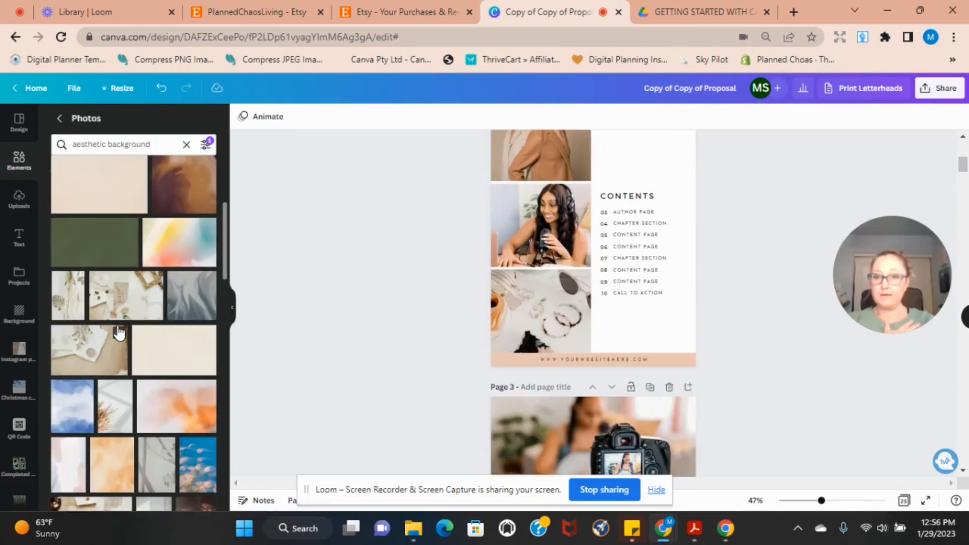
left_click_drag(161, 316, 514, 220)
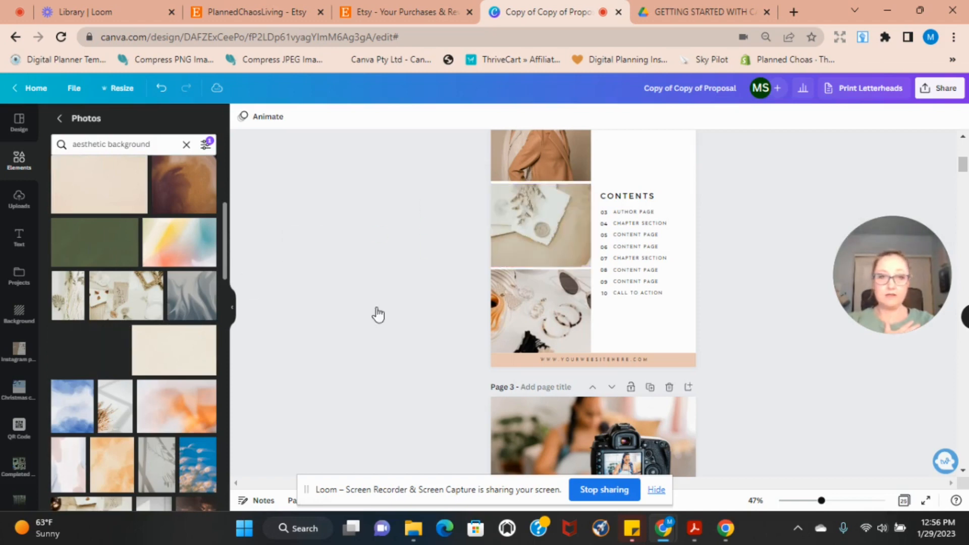
- Replace the contents page's top photo with the uploaded river canyon image and its bottom photo with the uploaded portrait
scroll(410, 334, "up", 3)
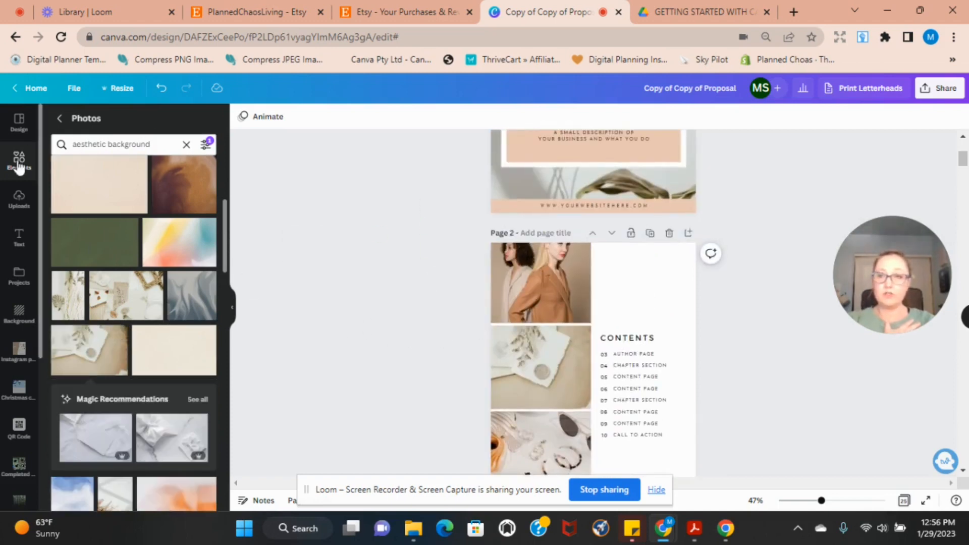
left_click(19, 197)
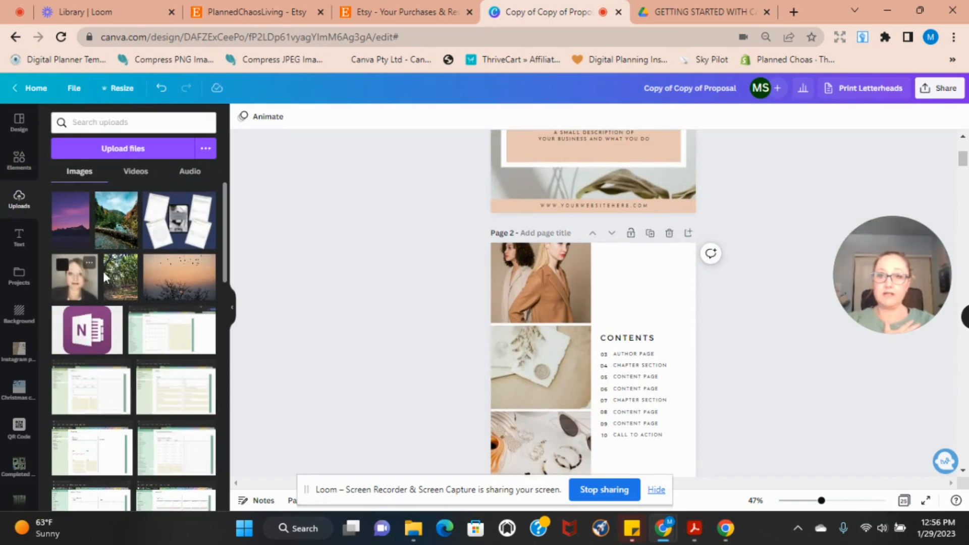
left_click_drag(127, 198, 494, 279)
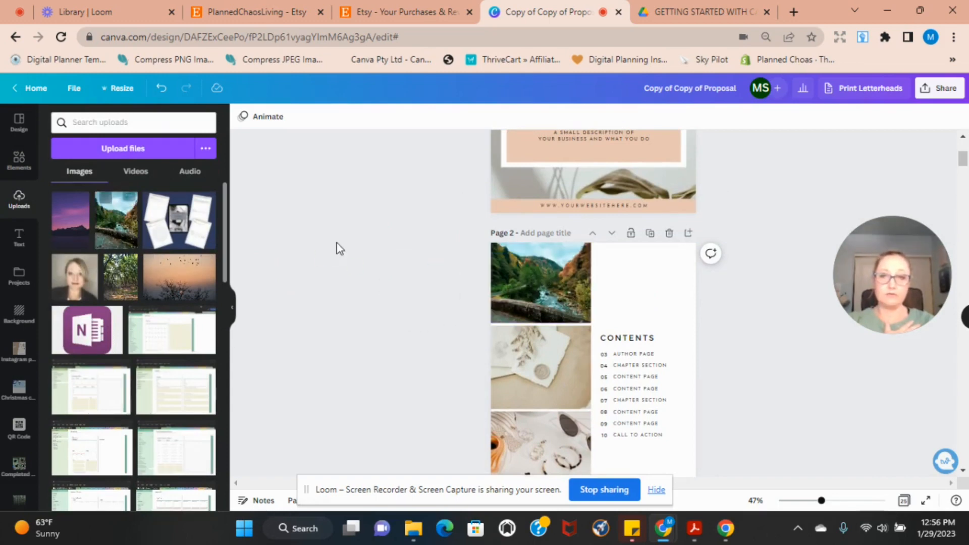
scroll(335, 247, "down", 3)
left_click_drag(96, 277, 531, 303)
- Delete the camera photo from page 3's header grid and fill the grid with the uploaded orange sunset image with birds
scroll(726, 238, "down", 4)
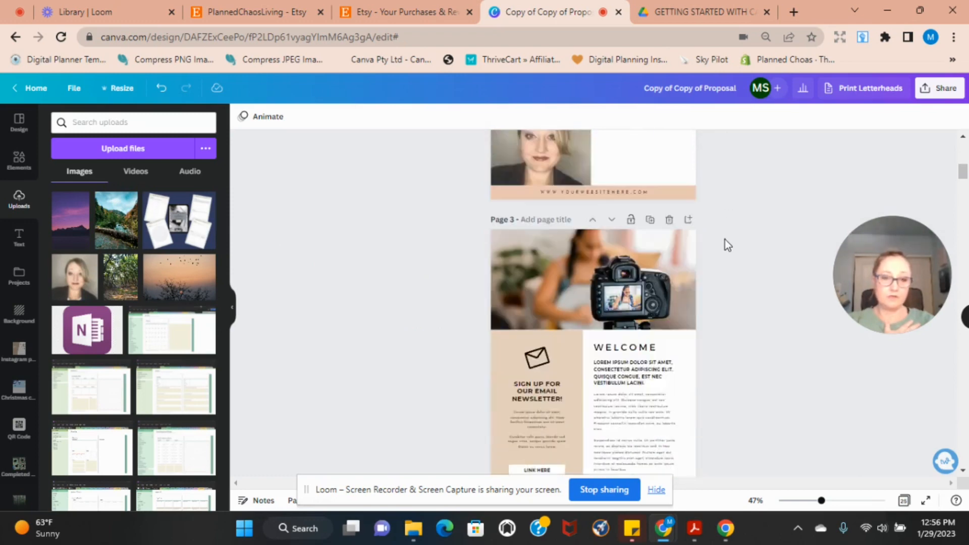
left_click(556, 219)
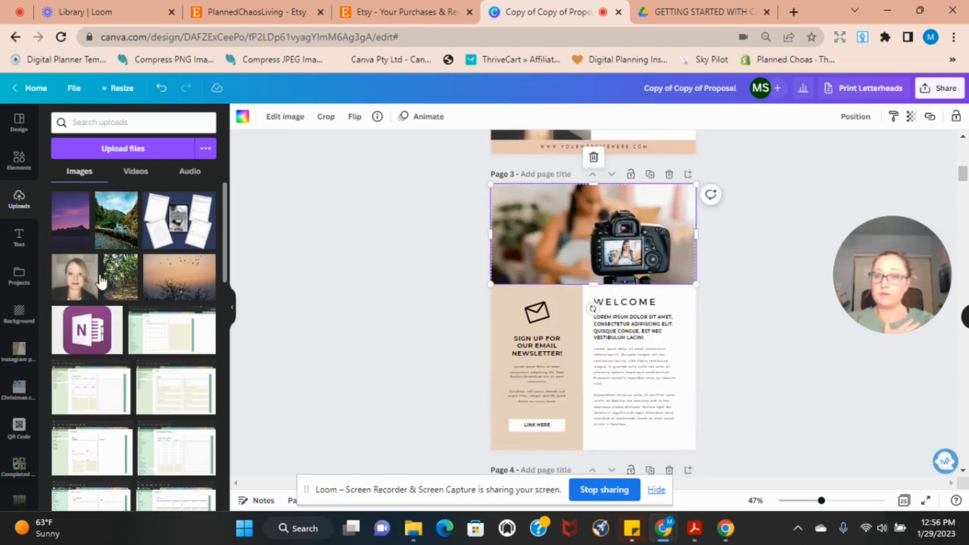
left_click(593, 157)
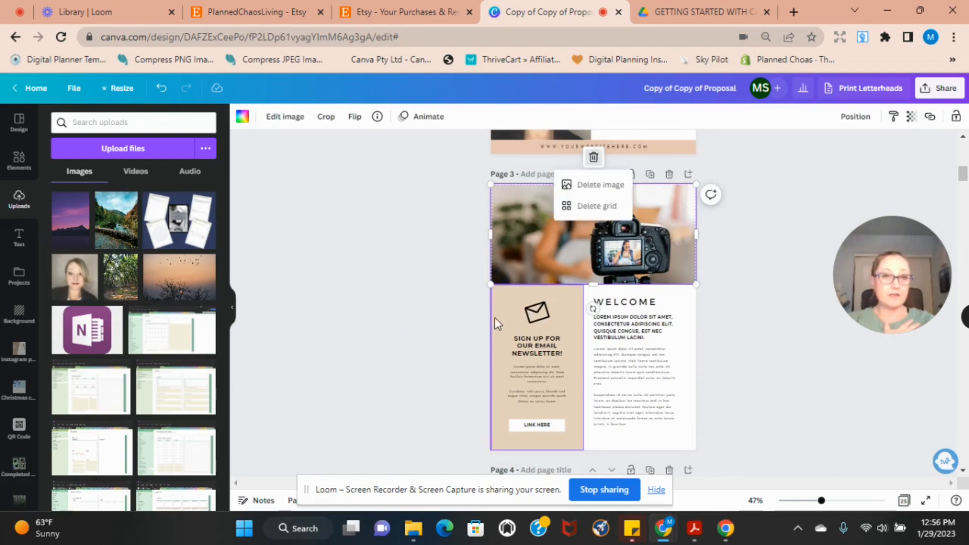
left_click(601, 185)
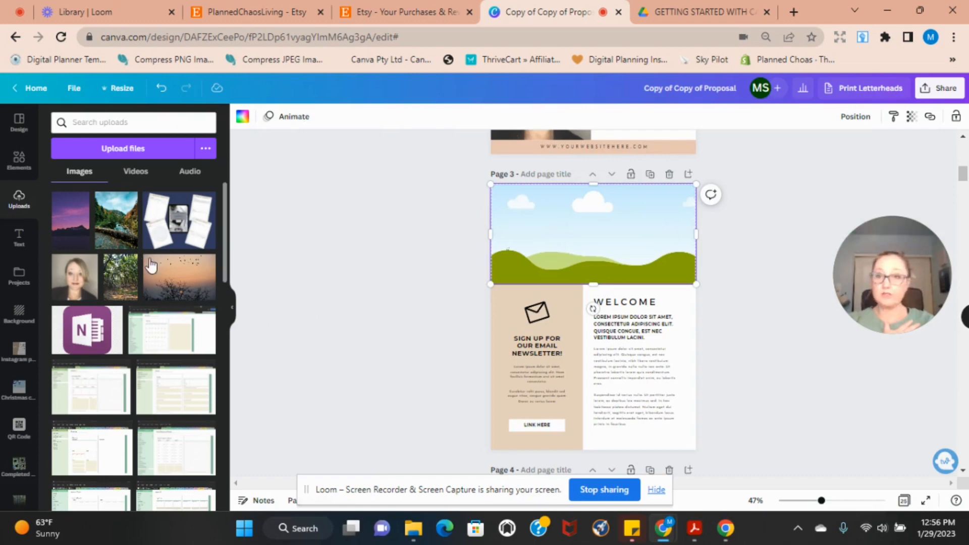
left_click_drag(152, 262, 553, 219)
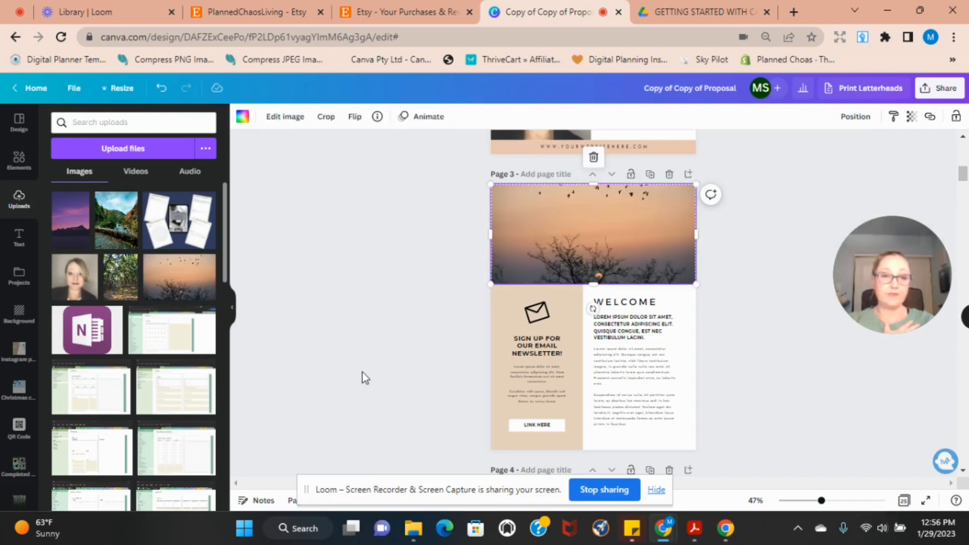
- Look through the template's following pages, from the team page to the Billing + Finance page
scroll(634, 285, "down", 10)
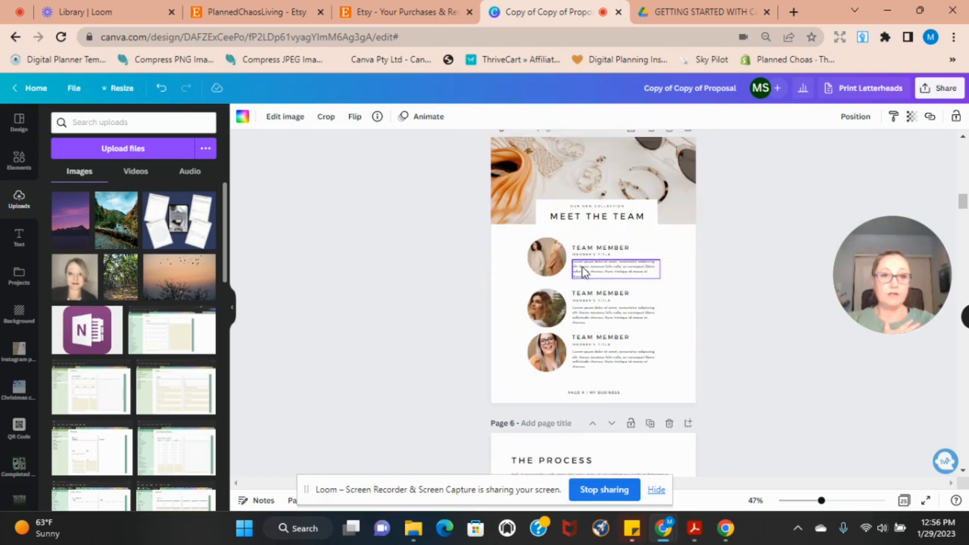
scroll(558, 285, "down", 10)
scroll(558, 285, "down", 10)
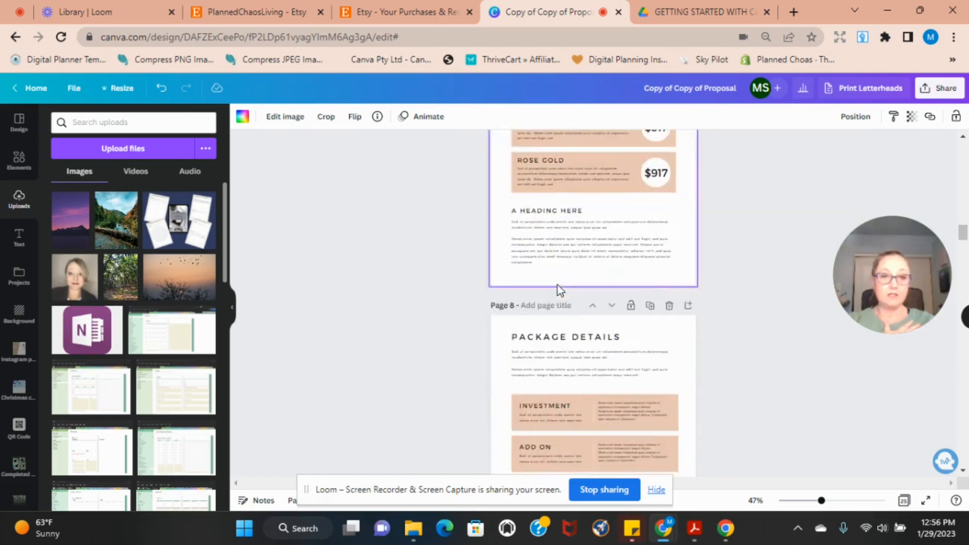
scroll(558, 285, "down", 6)
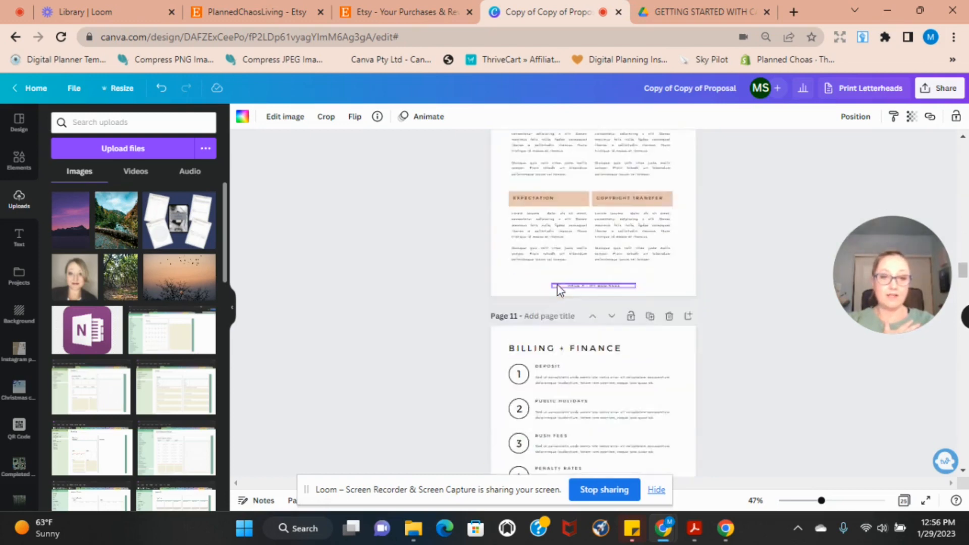
scroll(555, 281, "up", 12)
scroll(555, 284, "up", 14)
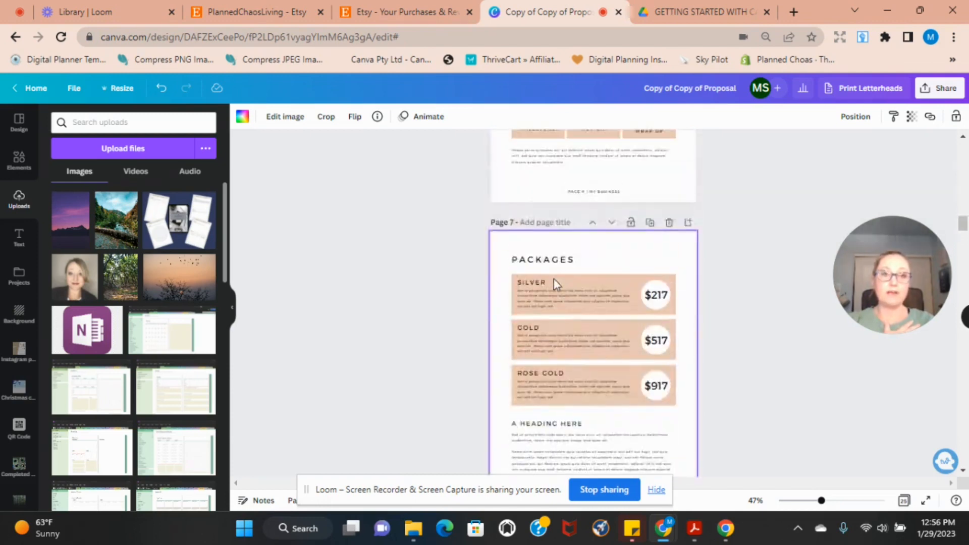
scroll(554, 284, "up", 5)
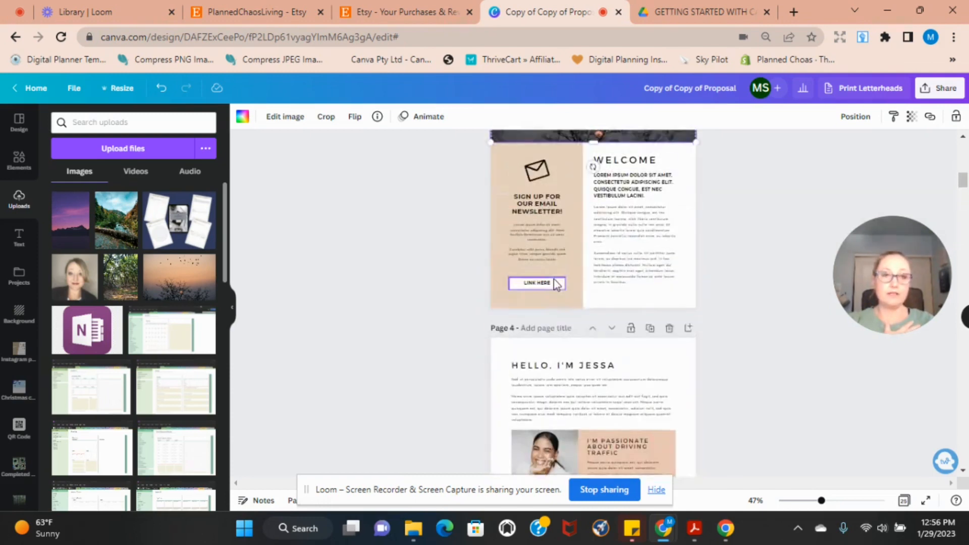
- Delete the portrait photo beside the "I'm passionate about driving traffic" text on page 4, together with its empty grid
scroll(552, 268, "down", 4)
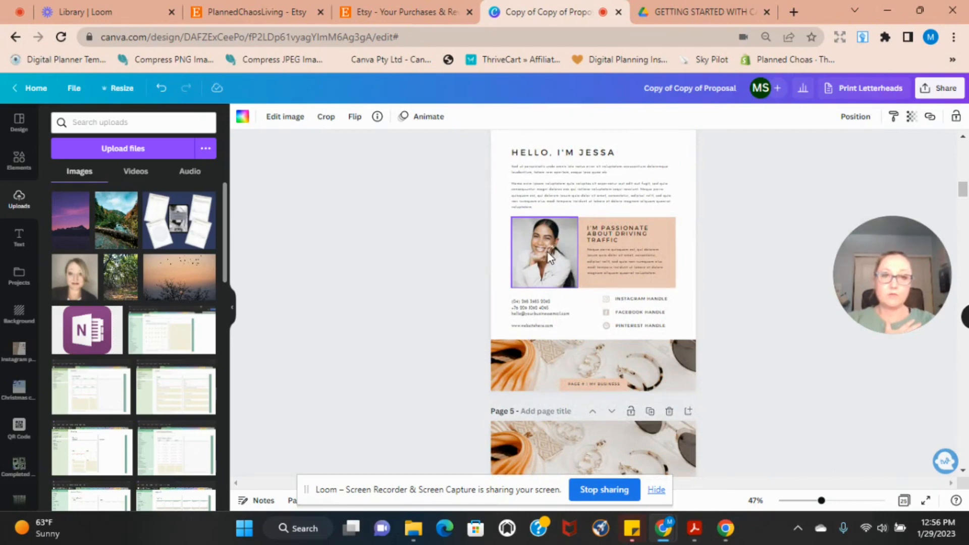
left_click(547, 253)
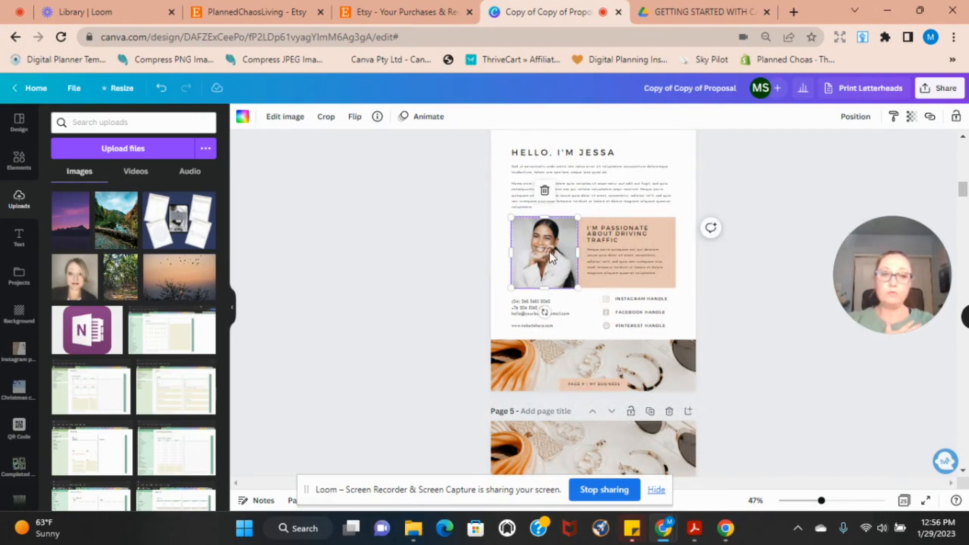
left_click(544, 194)
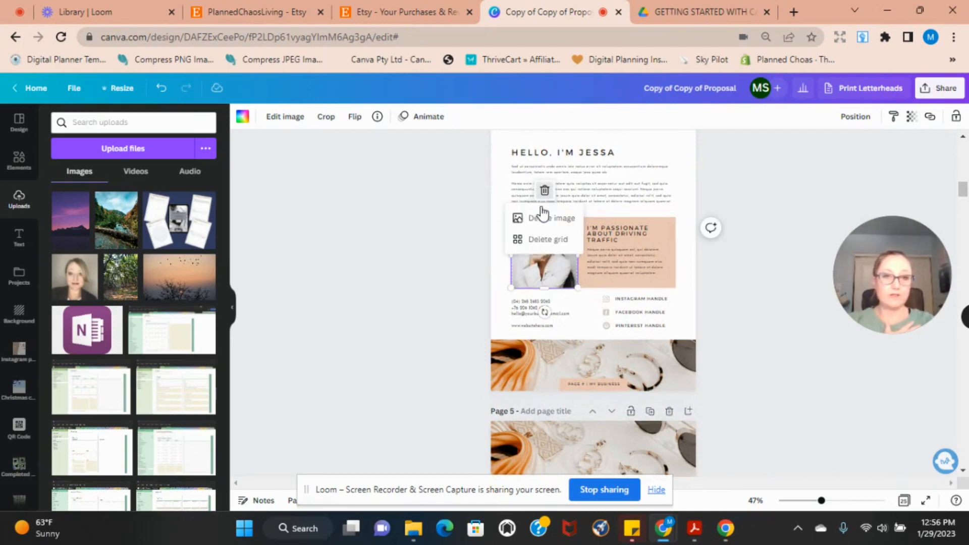
left_click(547, 219)
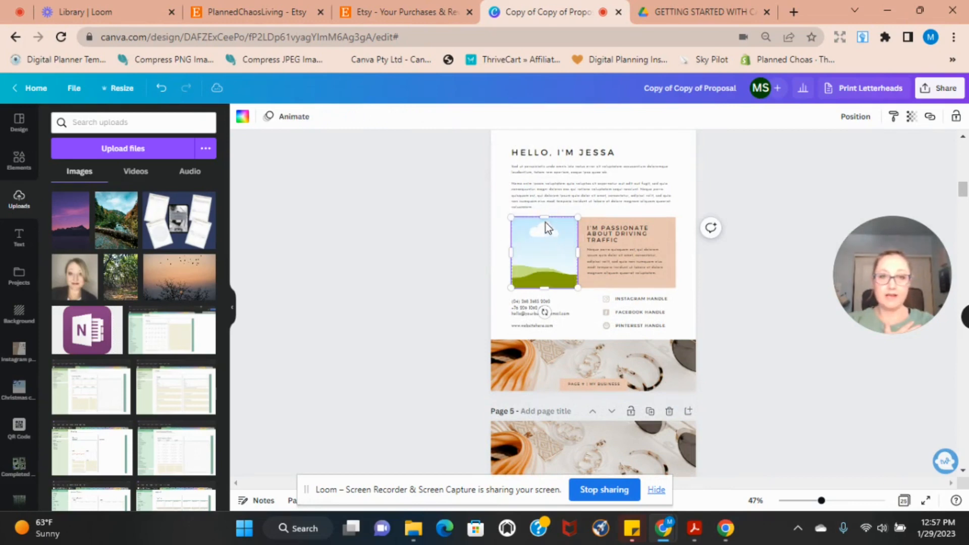
key("Delete")
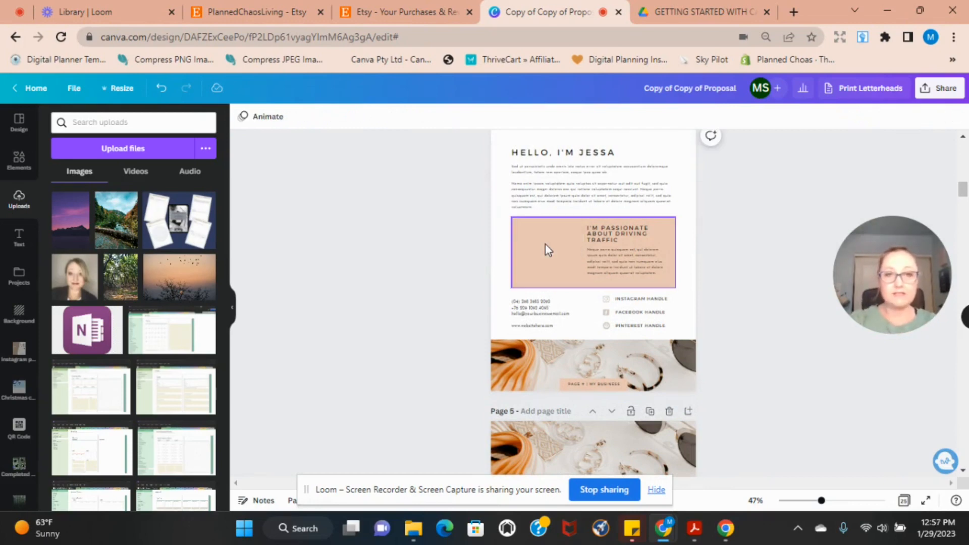
- Add a circular photo frame from the Elements library to page 4
left_click(19, 161)
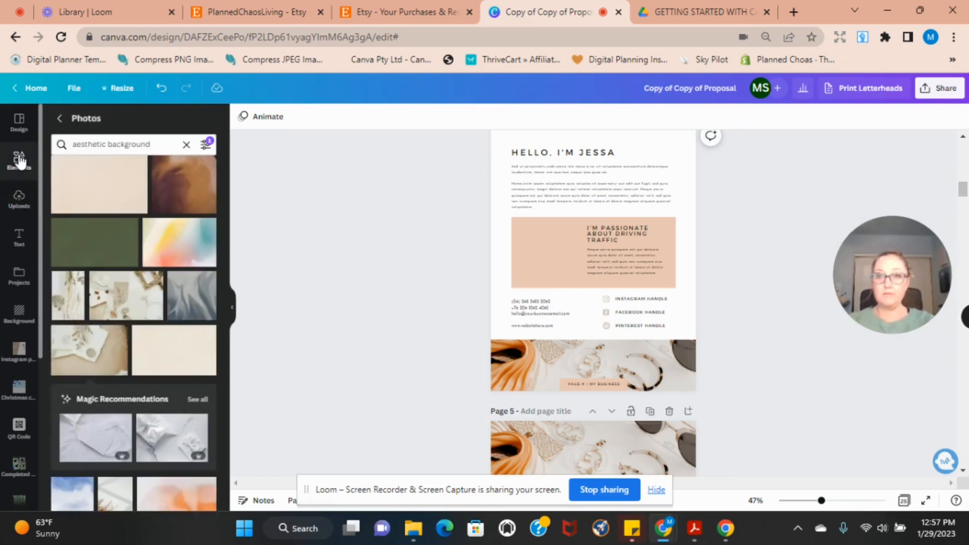
left_click(59, 121)
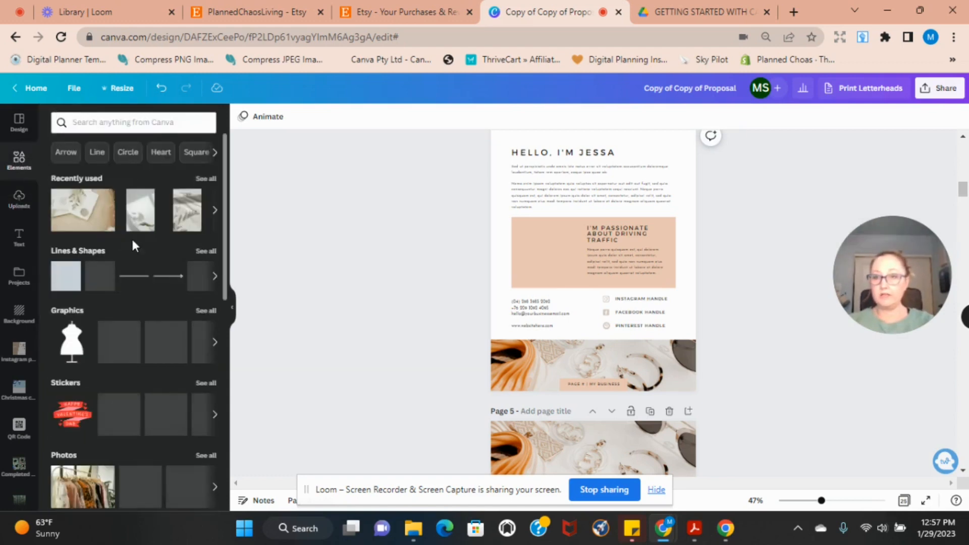
scroll(123, 262, "down", 8)
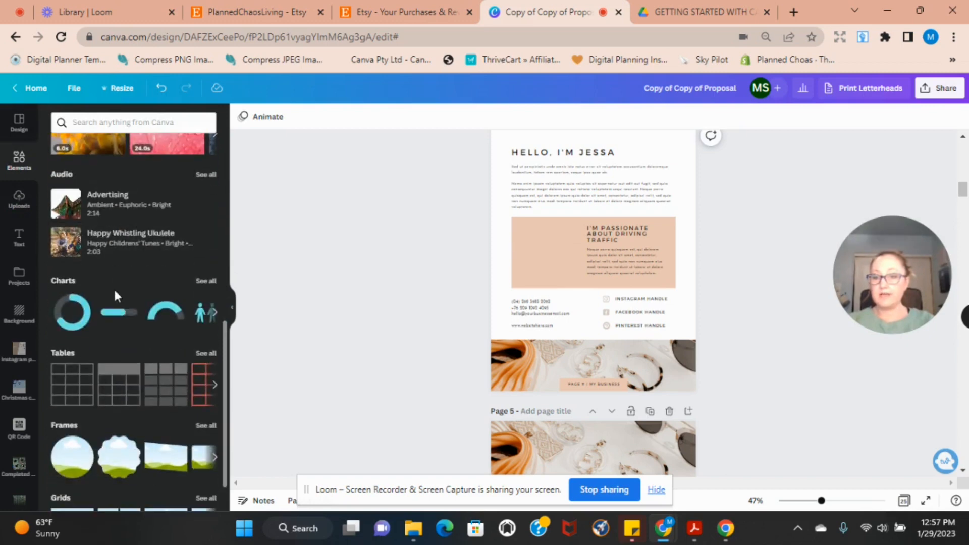
scroll(114, 290, "down", 5)
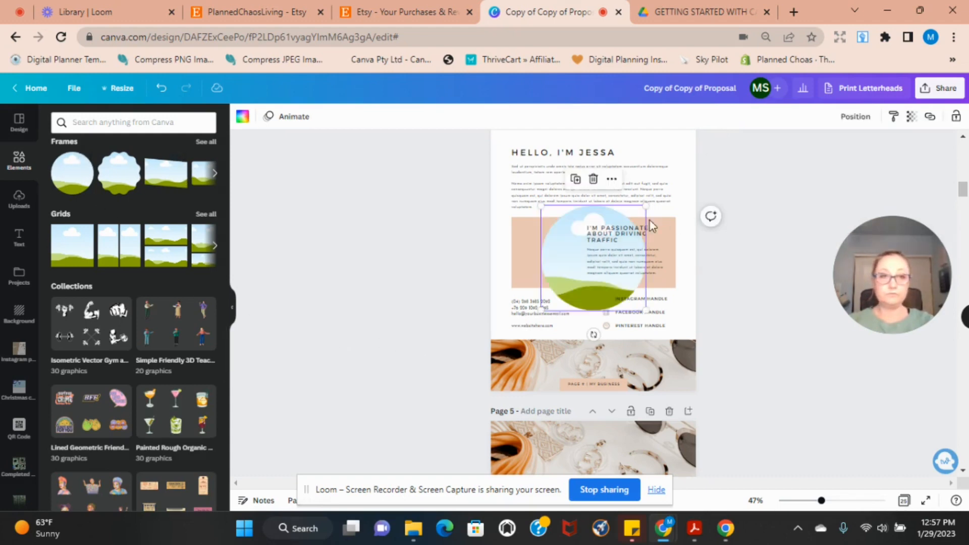
- Shrink the circular frame to fit the empty area beside the peach box's text and fill it with the uploaded portrait
left_click_drag(557, 261, 514, 263)
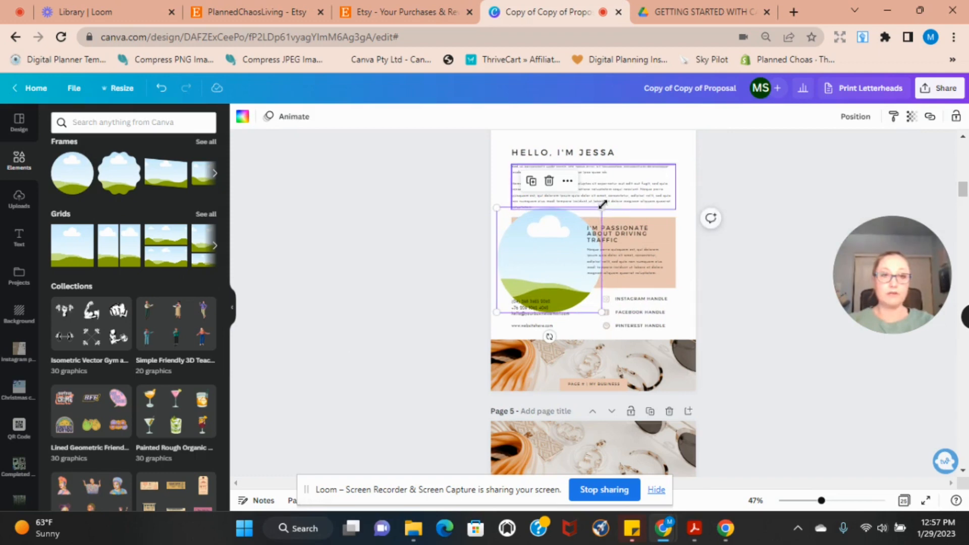
left_click_drag(599, 208, 567, 244)
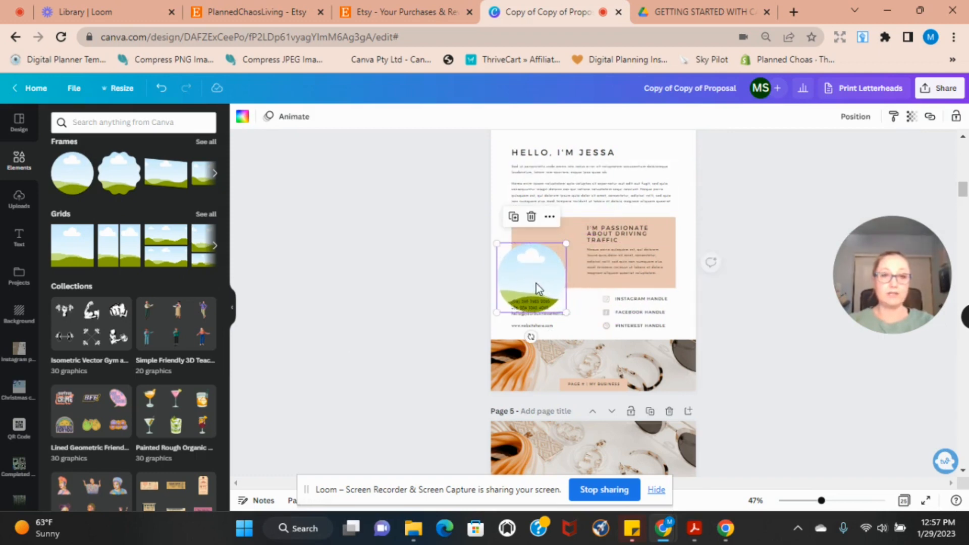
left_click_drag(535, 274, 551, 258)
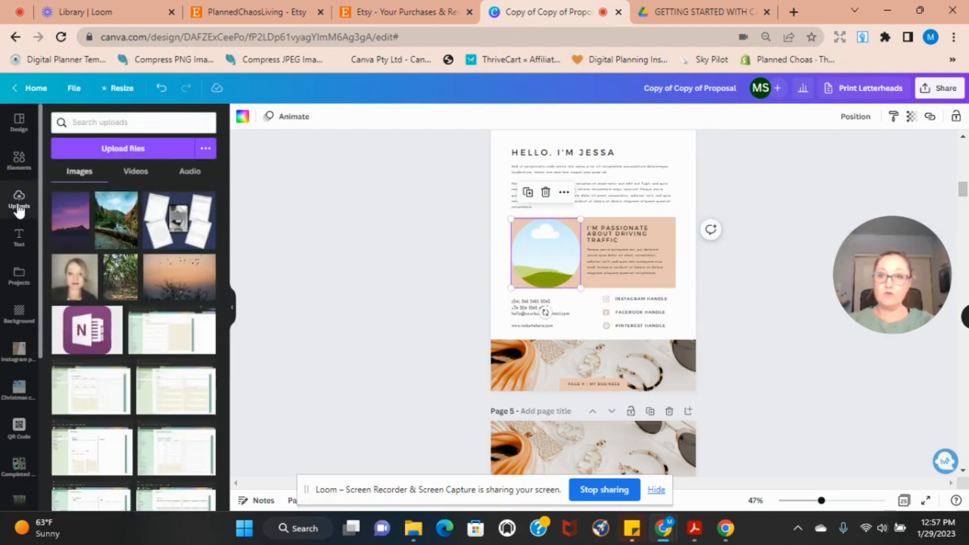
left_click_drag(76, 283, 545, 255)
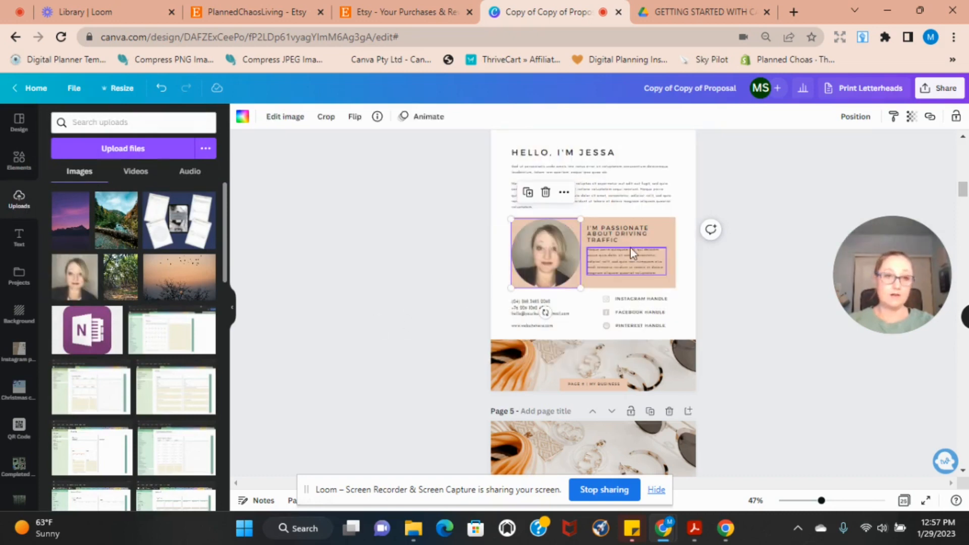
left_click(696, 266)
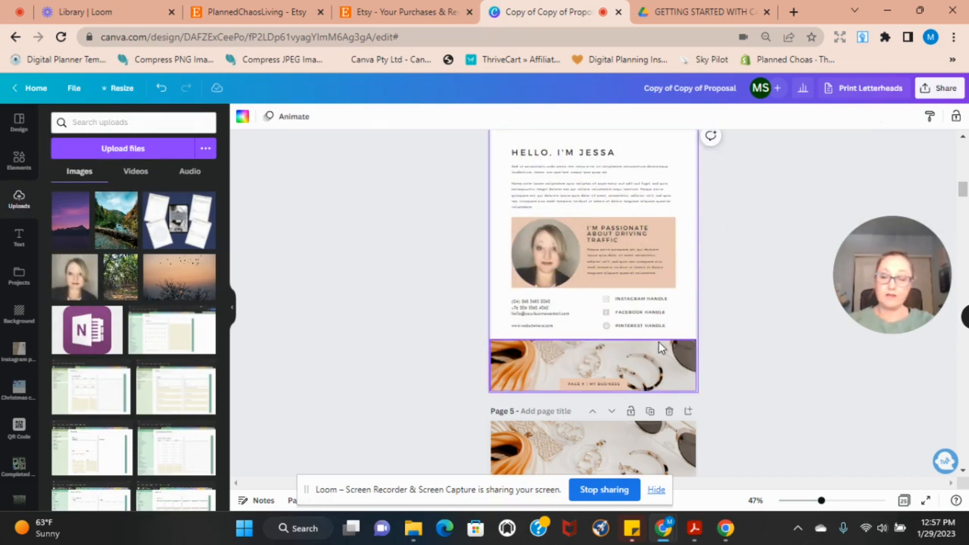
- Move page 4's introductory paragraph from under the greeting heading to below the peach box, over the contact details
scroll(659, 343, "down", 2)
scroll(658, 338, "up", 2)
scroll(658, 334, "up", 3)
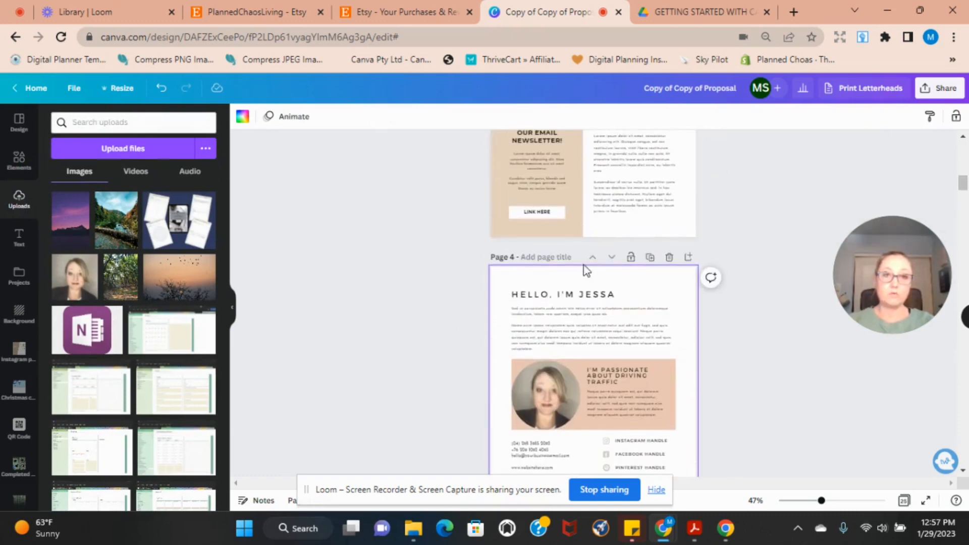
left_click(549, 295)
mouse_move(553, 296)
left_mouse_down()
mouse_move(560, 272)
mouse_move(554, 308)
mouse_move(551, 292)
left_mouse_up()
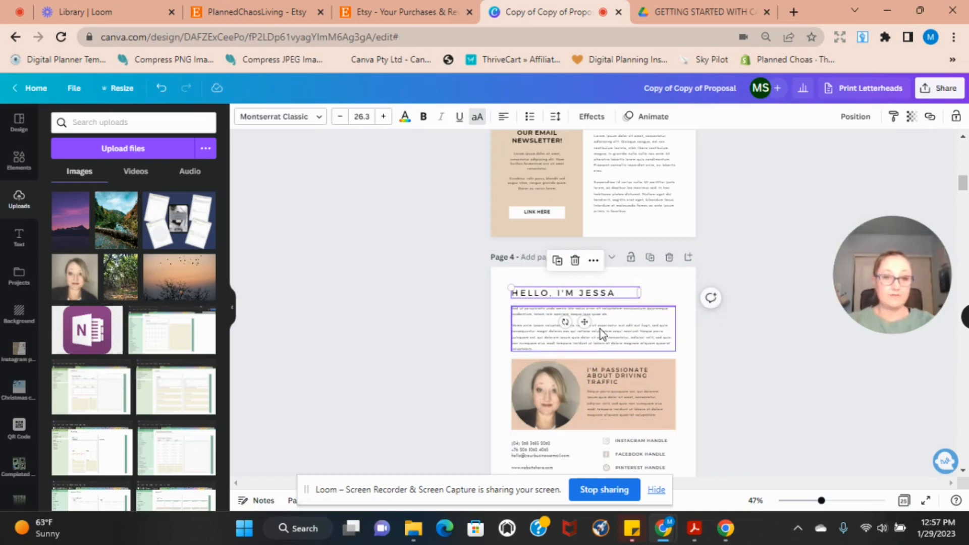
left_click_drag(601, 329, 594, 452)
left_click(526, 377)
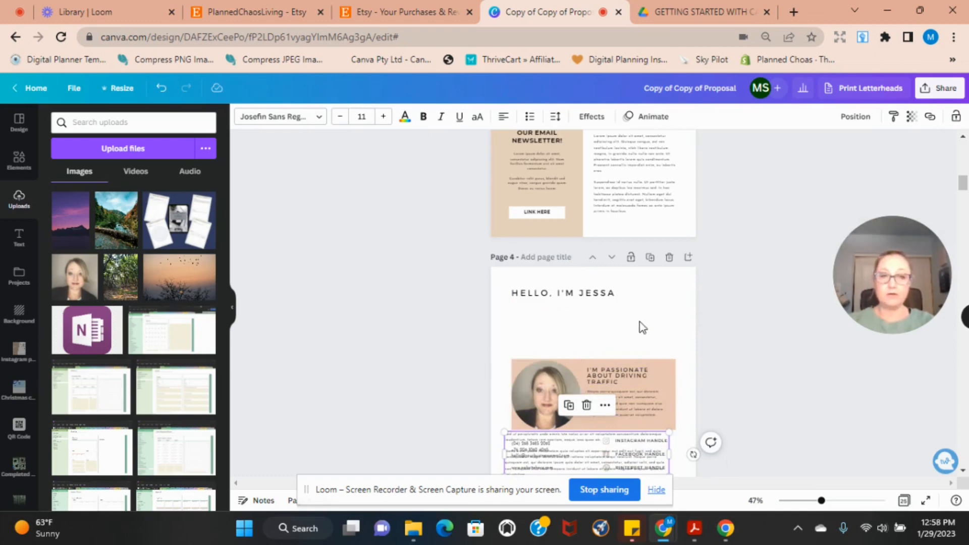
- Group the introductory paragraph with the circular portrait, the "I'm passionate about driving traffic" heading, its text and the peach box
scroll(727, 328, "down", 3)
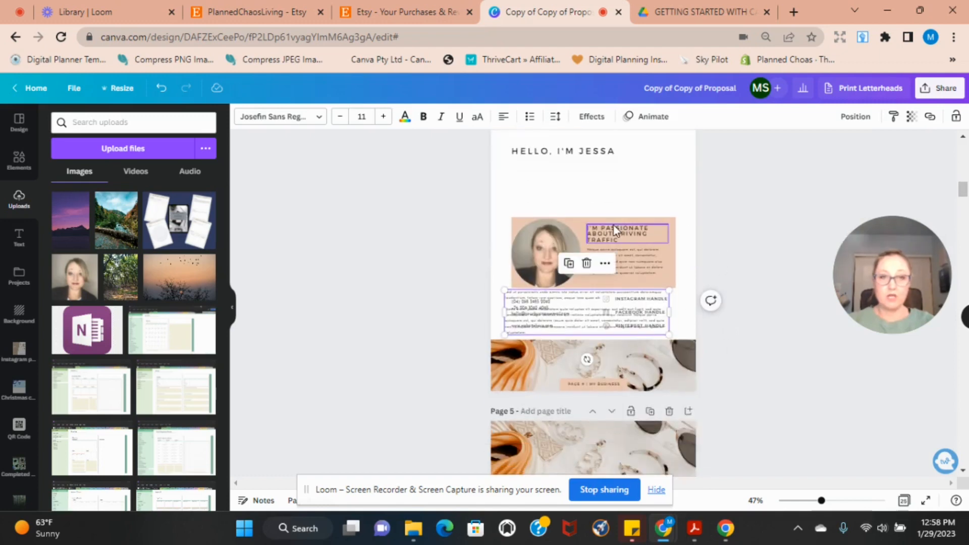
left_click(531, 248, "shift")
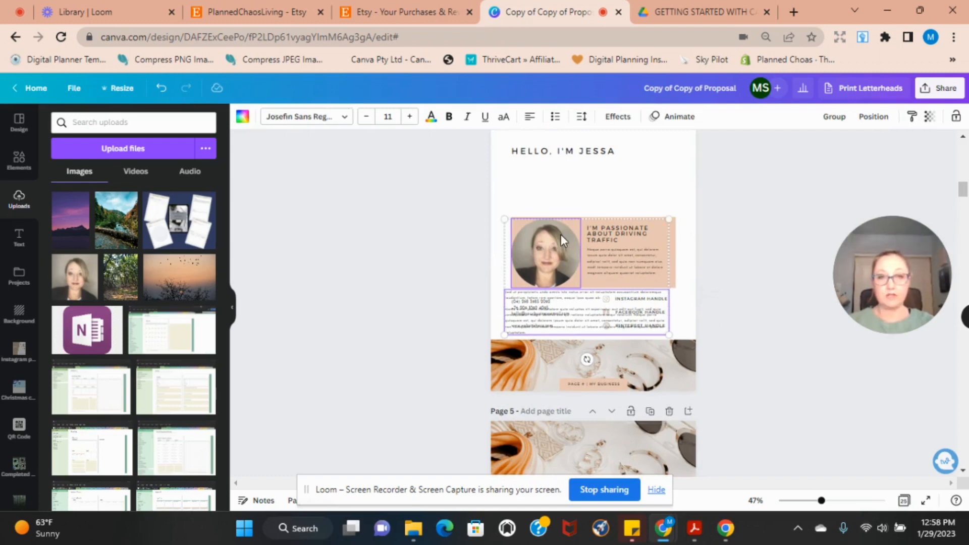
left_click(627, 232, "shift")
left_click(621, 261, "shift")
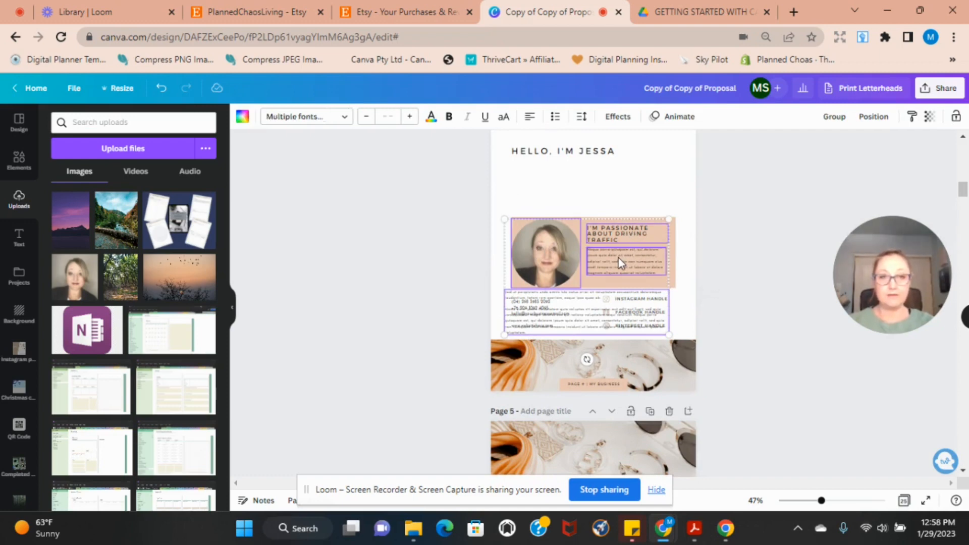
left_click(674, 276, "shift")
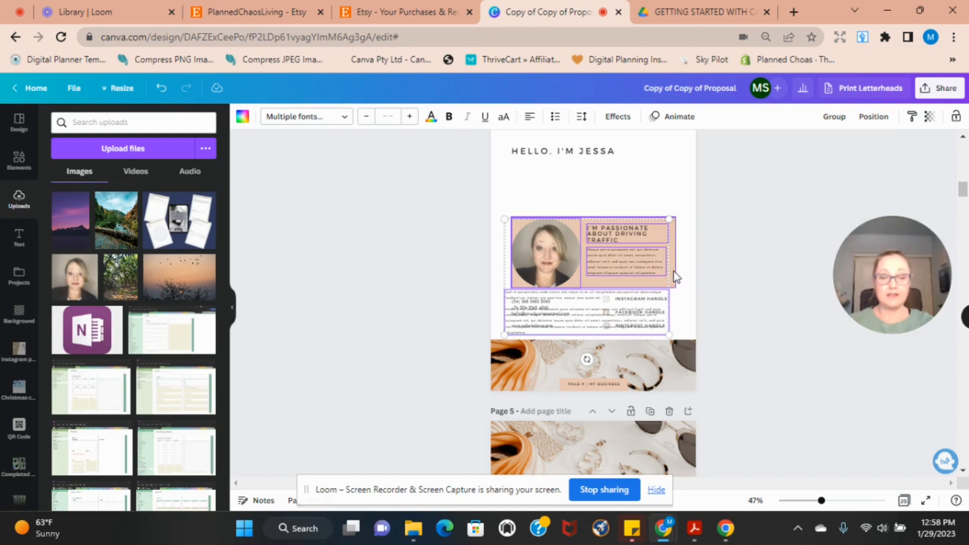
left_click(675, 276, "shift")
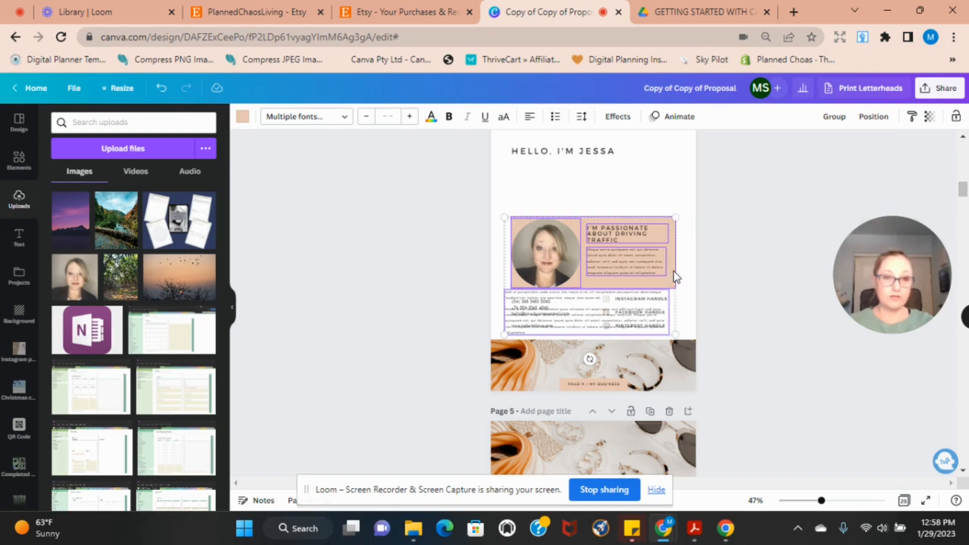
right_click(592, 246)
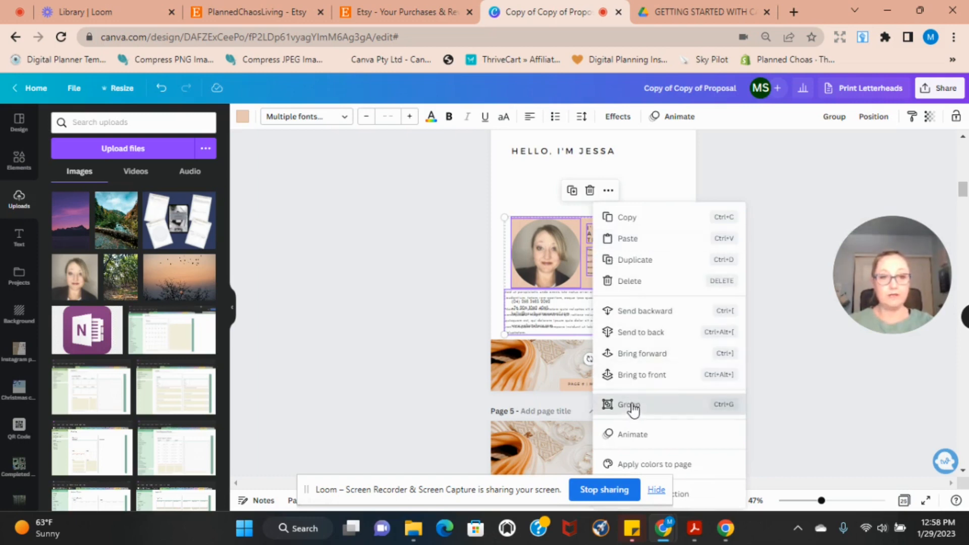
left_click(629, 404)
- Move the grouped portrait box and paragraph up page 4, and place the greeting heading below the group
left_click(596, 253)
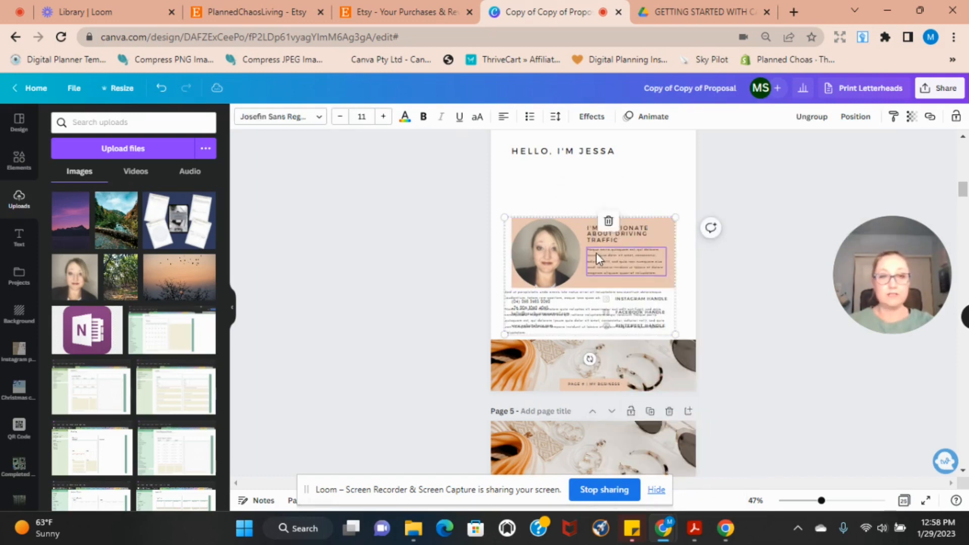
left_click_drag(596, 253, 572, 227)
left_click_drag(572, 156, 570, 299)
left_click_drag(591, 224, 593, 188)
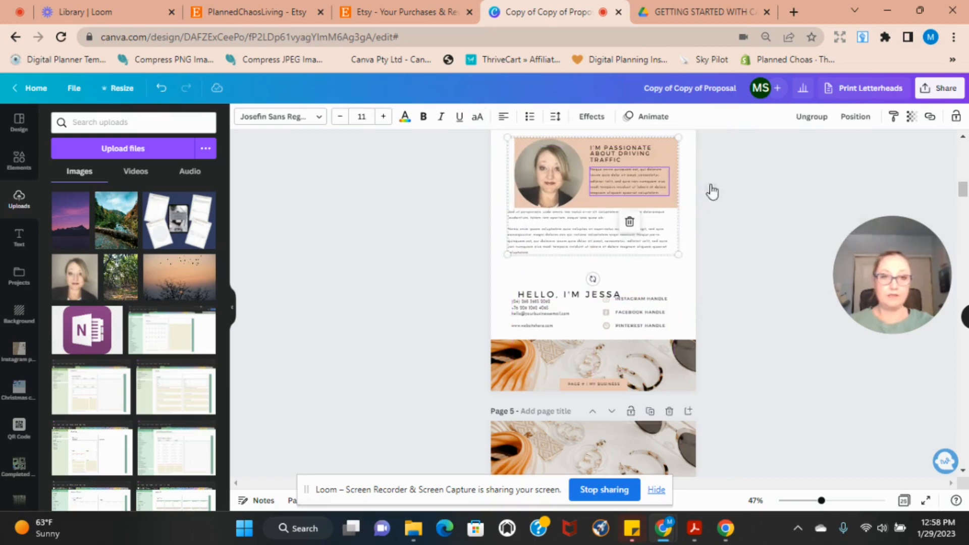
left_click(688, 280)
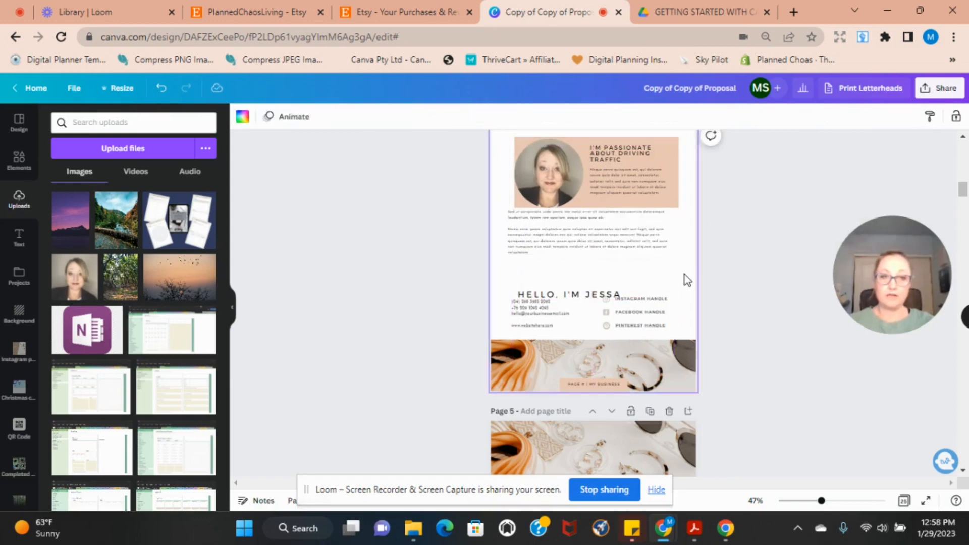
- Ungroup the portrait, peach box, its texts and the introductory paragraph on page 4
left_click(625, 187)
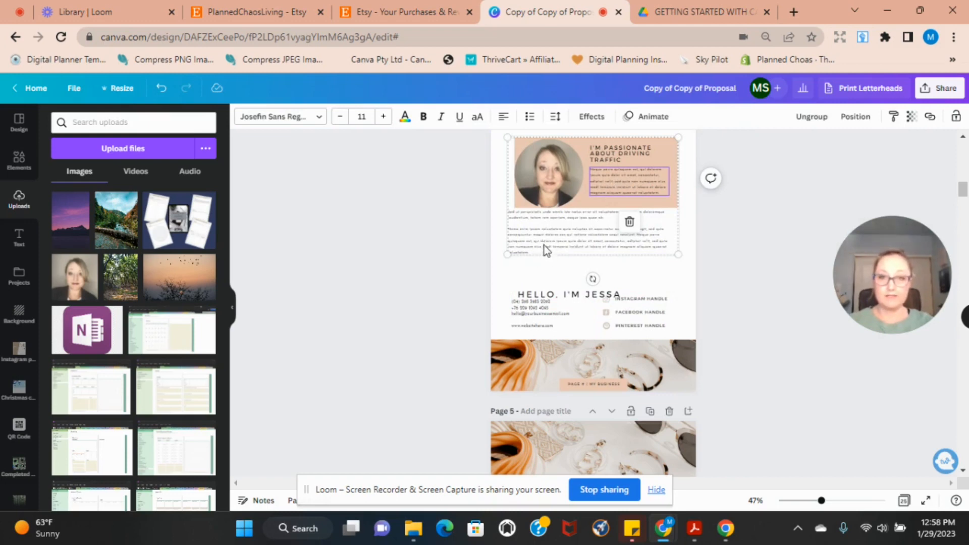
left_click(582, 201)
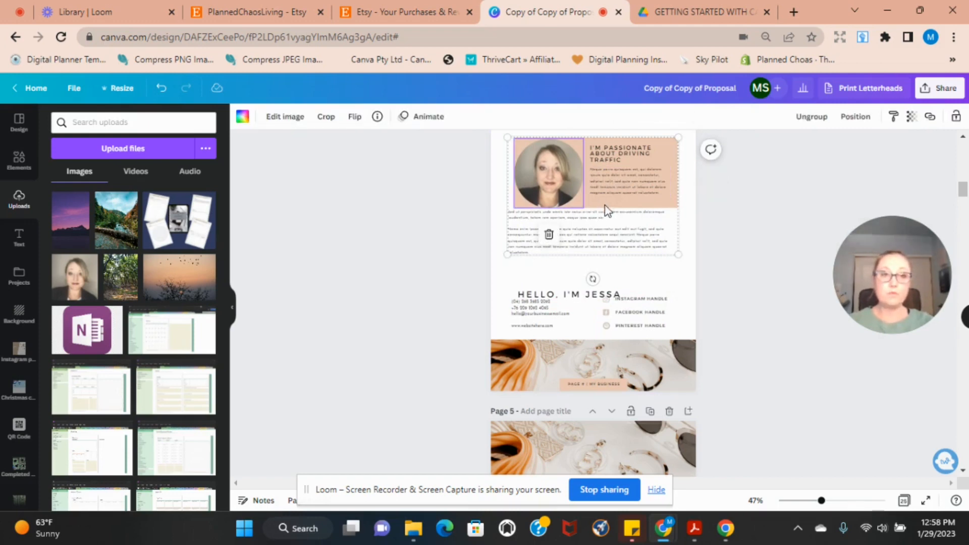
right_click(613, 205)
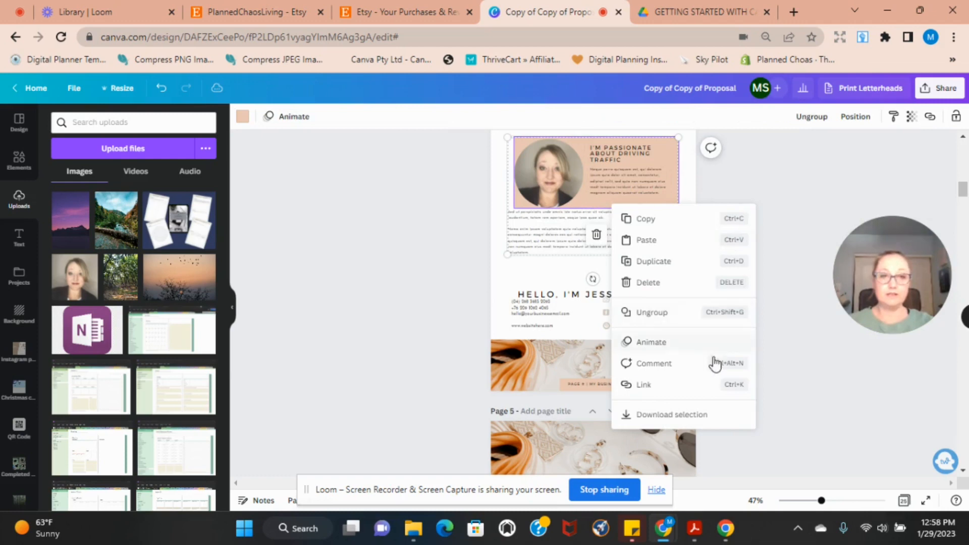
left_click(647, 313)
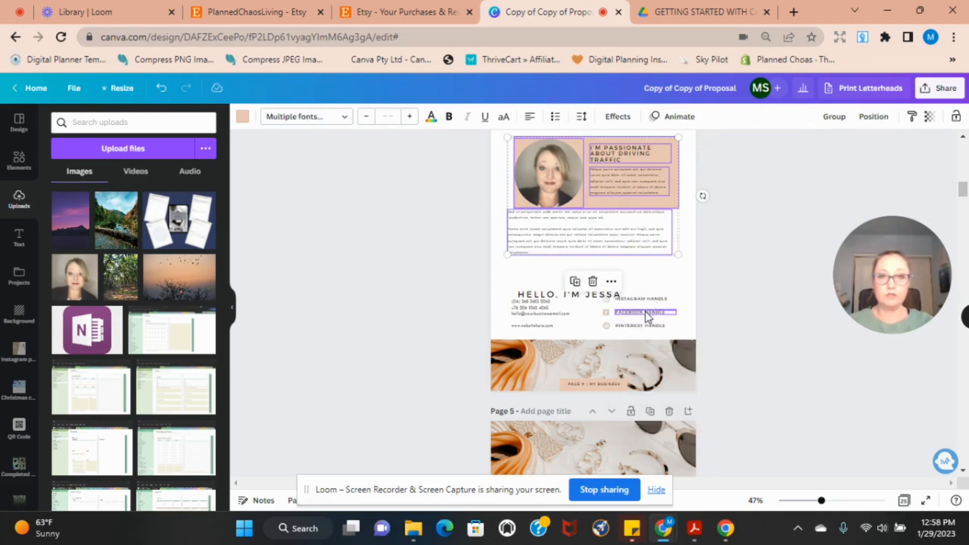
left_click(689, 229)
- Place the greeting heading directly under the peach box with the introductory paragraph beneath it, and nudge the contact details up slightly
left_click(574, 231)
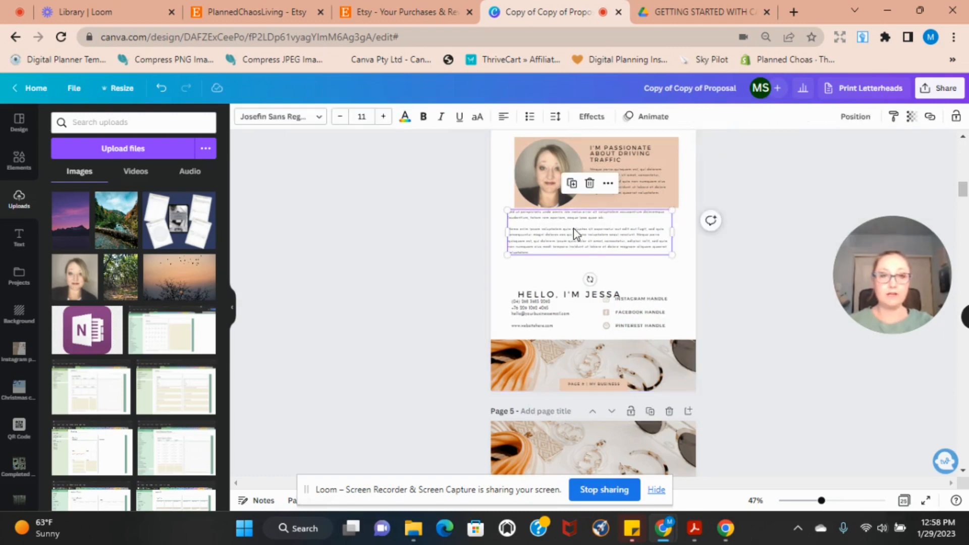
left_click_drag(575, 231, 575, 263)
left_click_drag(578, 301, 573, 221)
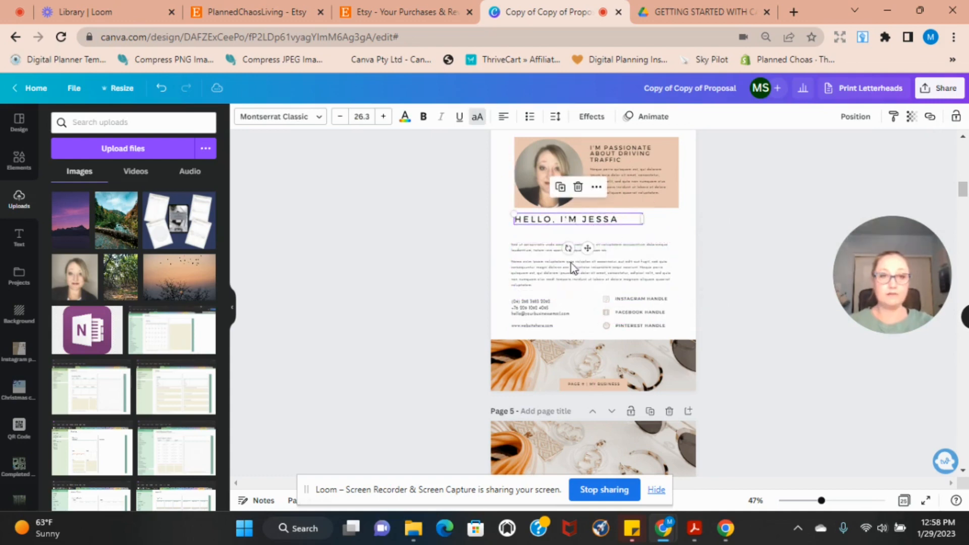
left_click_drag(576, 257, 571, 254)
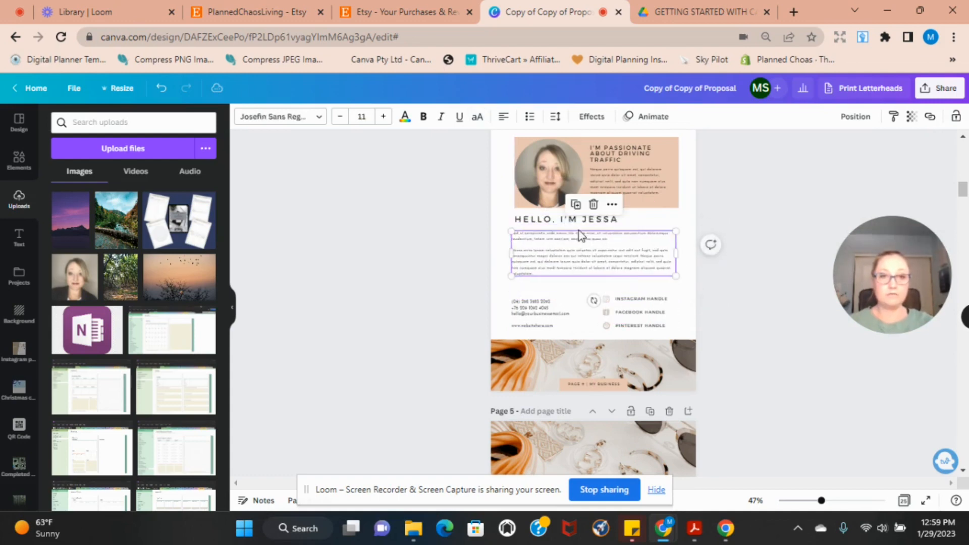
left_click(578, 221)
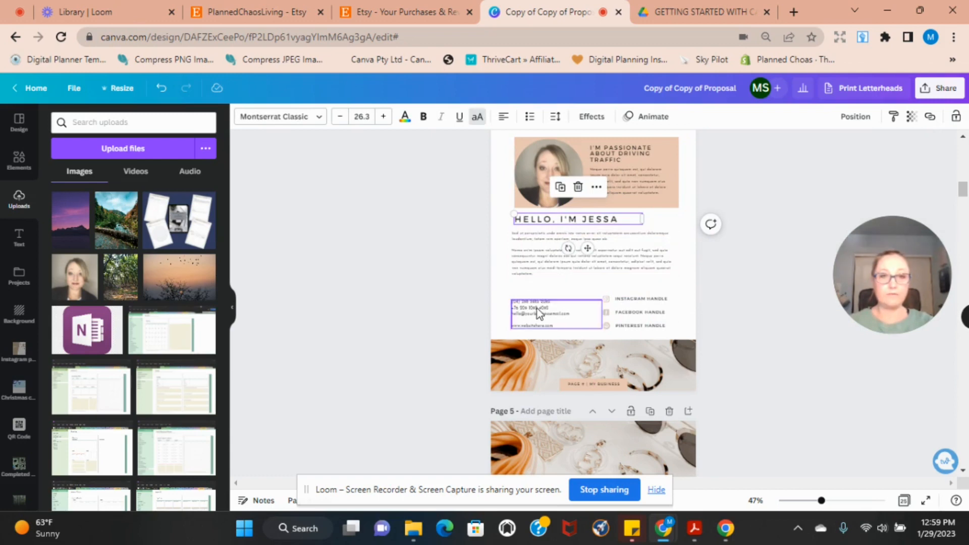
left_click_drag(537, 308, 537, 302)
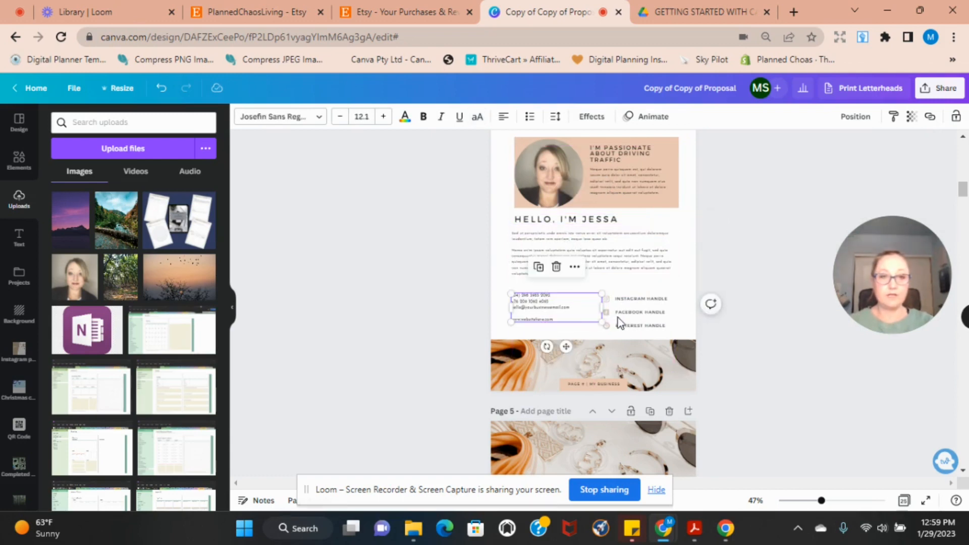
left_click(622, 309)
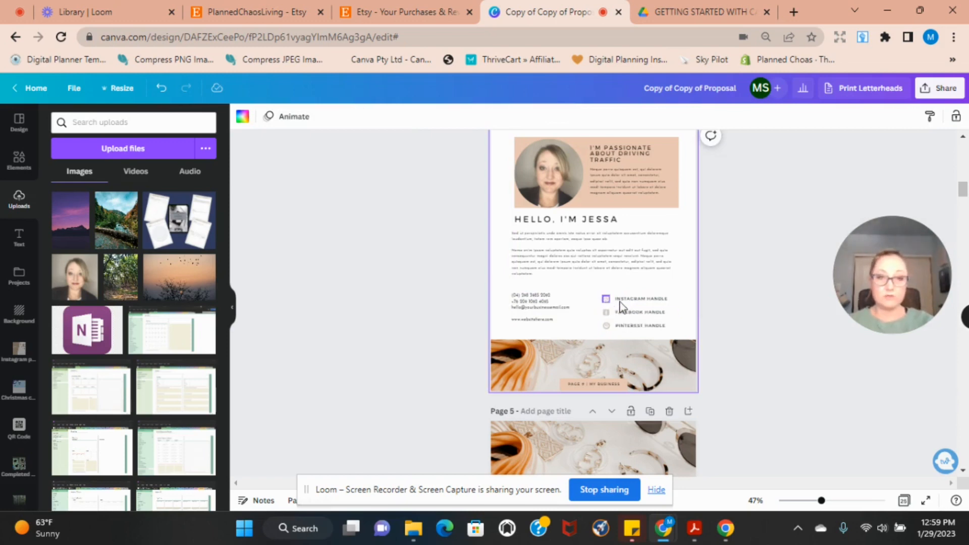
left_click_drag(635, 299, 629, 297)
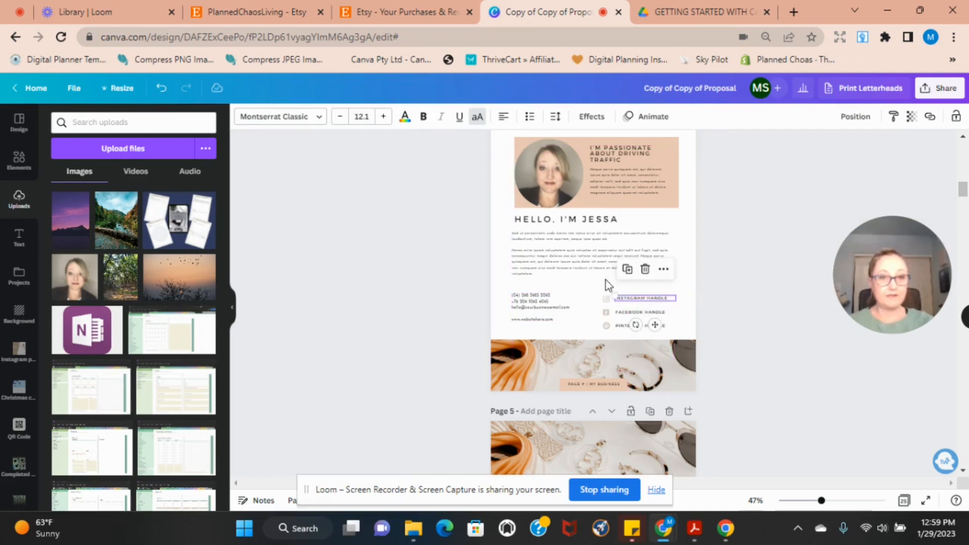
left_click(160, 89)
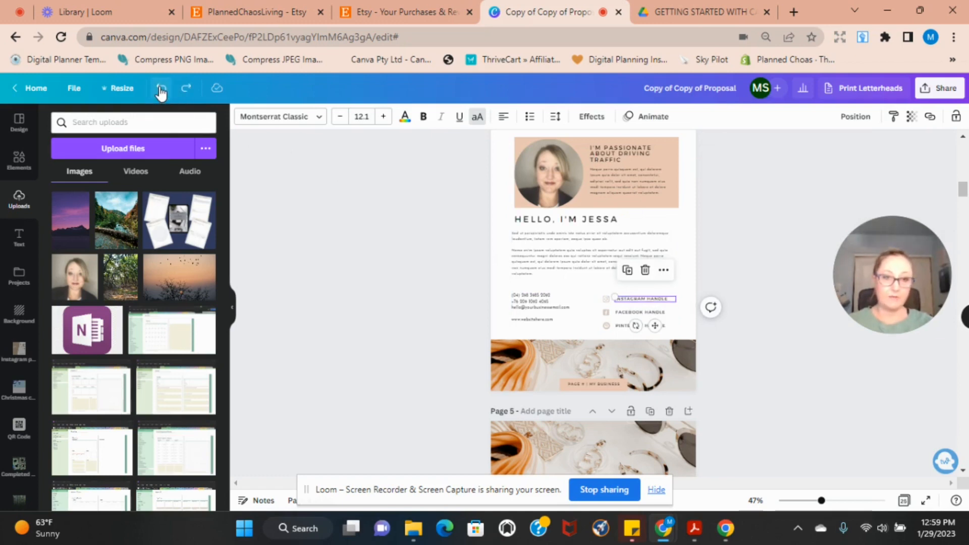
left_click(594, 283)
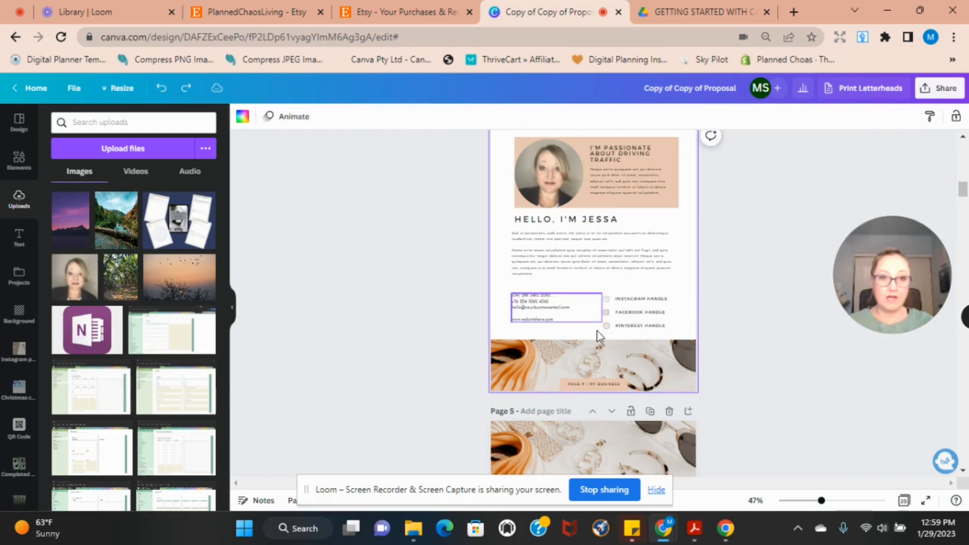
left_click(607, 303)
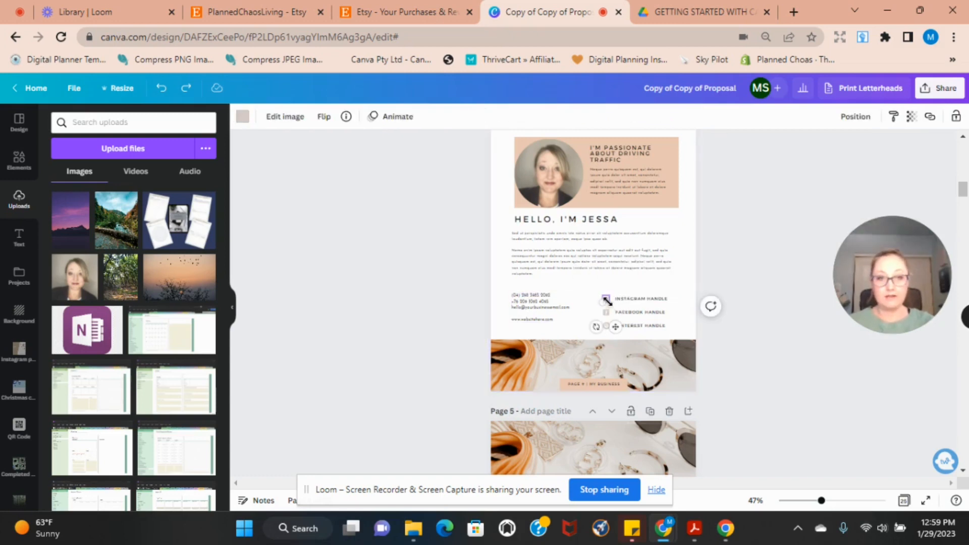
left_click(586, 299)
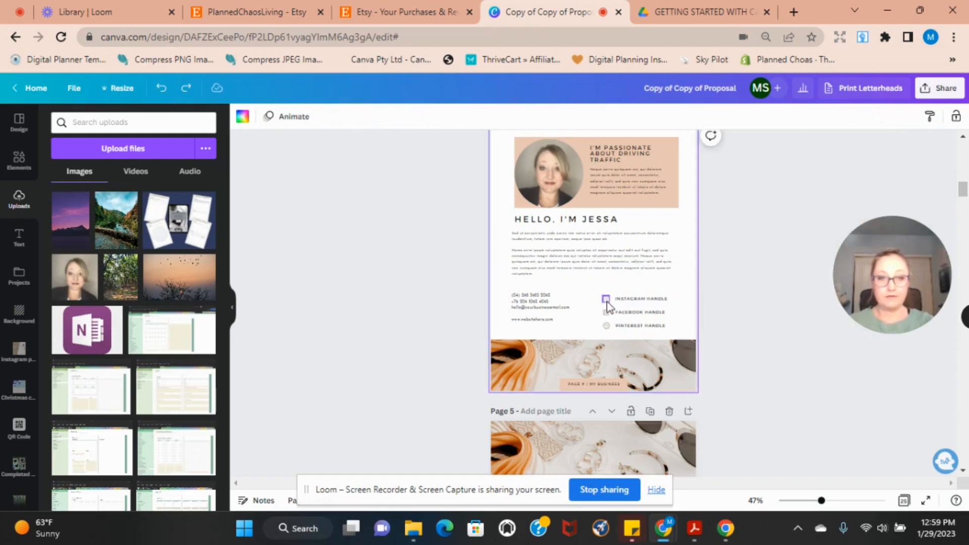
left_click(607, 302)
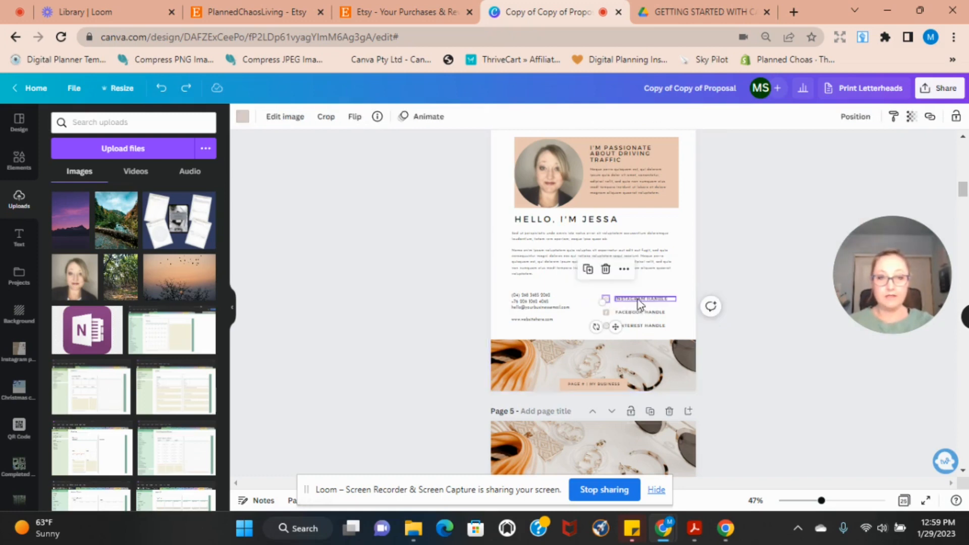
left_click(637, 298)
left_click(628, 313, "shift")
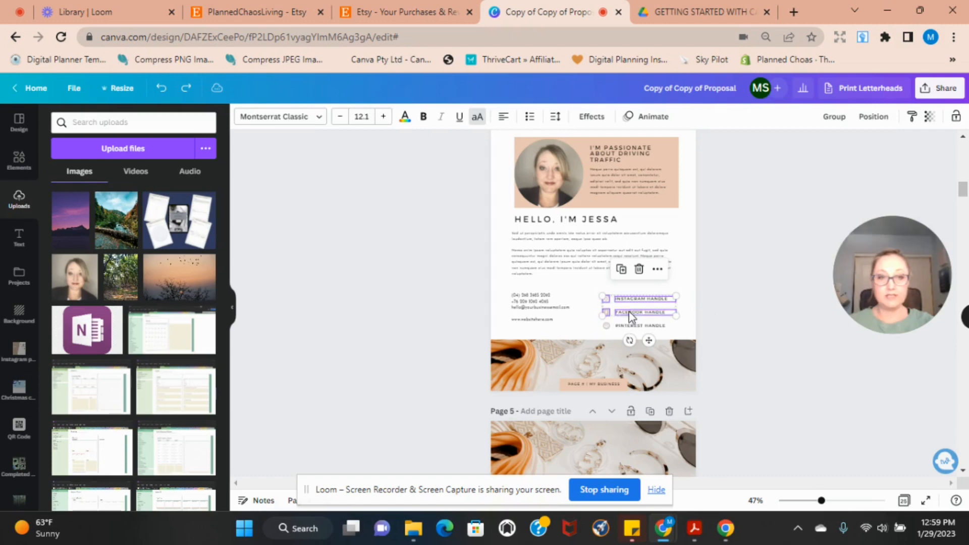
left_click(637, 327, "shift")
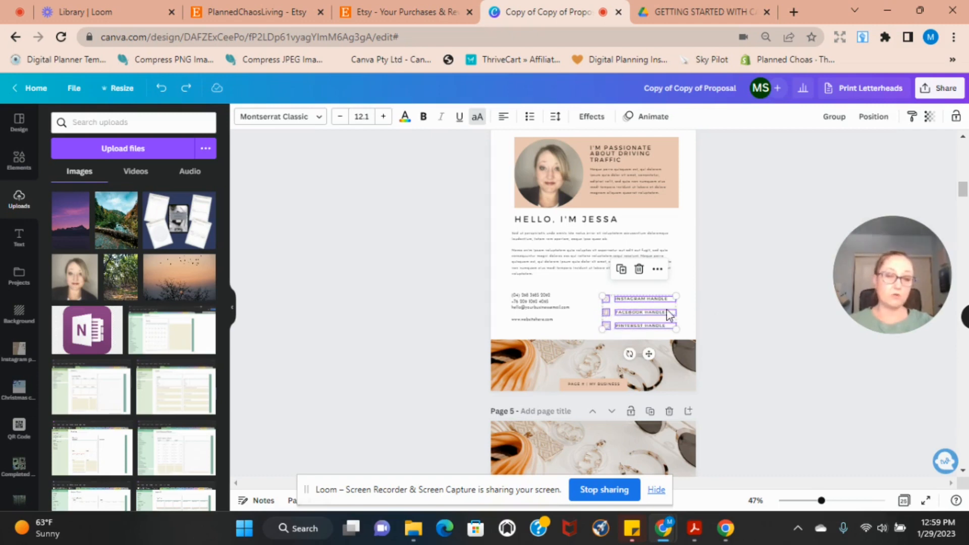
right_click(662, 313)
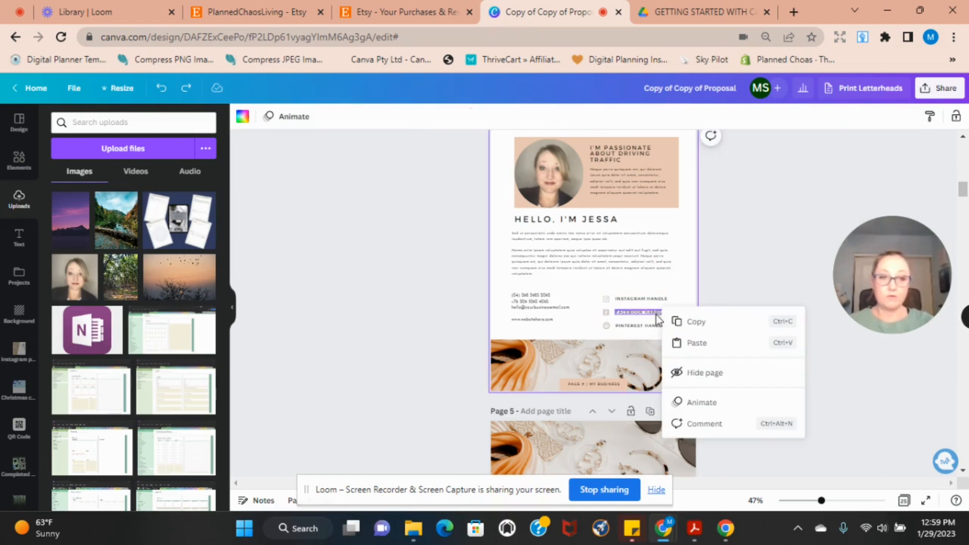
- Group the contact details on page 4 with the three social media icons and handles, and move the group up beneath the introductory paragraph
left_click(623, 299)
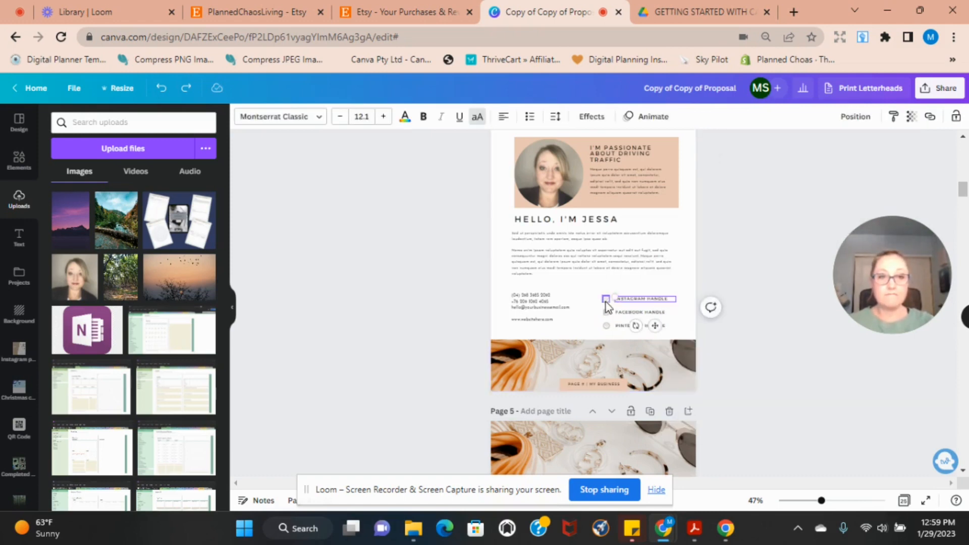
left_click(606, 302, "shift")
left_click(607, 313, "shift")
left_click(632, 313, "shift")
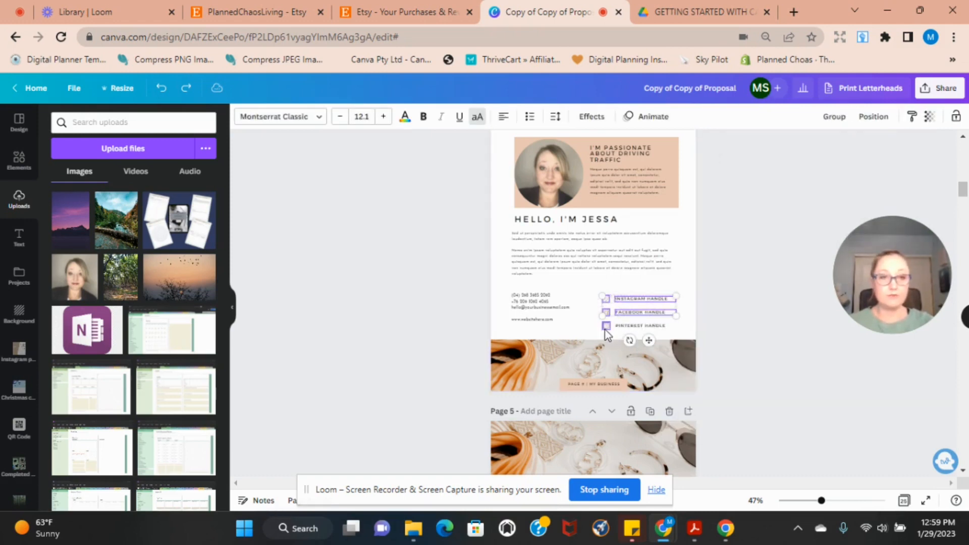
left_click(607, 326, "shift")
left_click(628, 326, "shift")
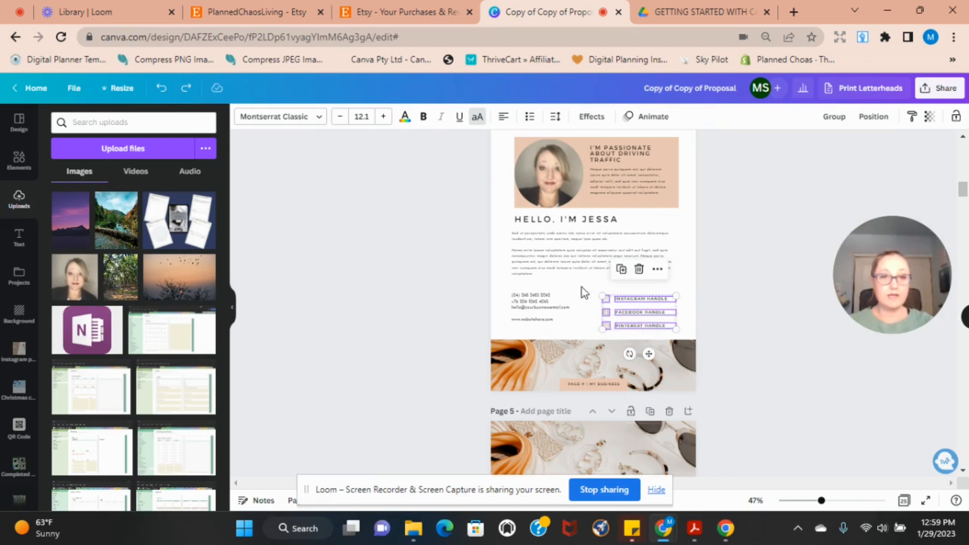
left_click_drag(588, 284, 690, 341)
right_click(655, 313)
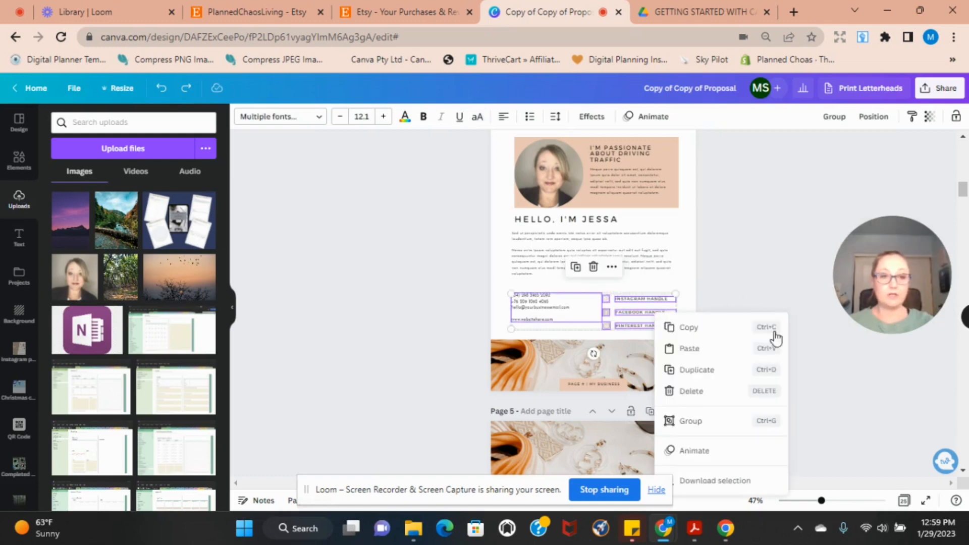
left_click(704, 426)
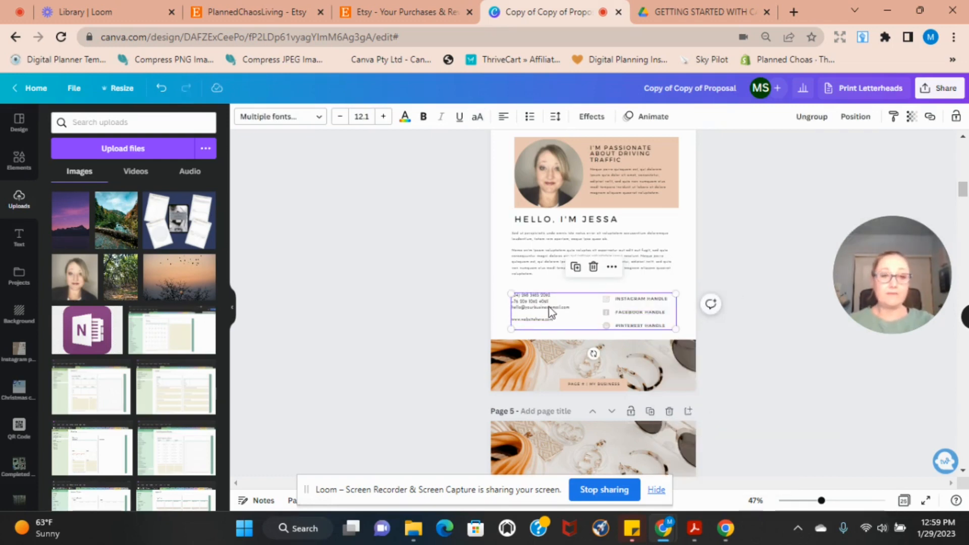
left_click_drag(571, 313, 571, 300)
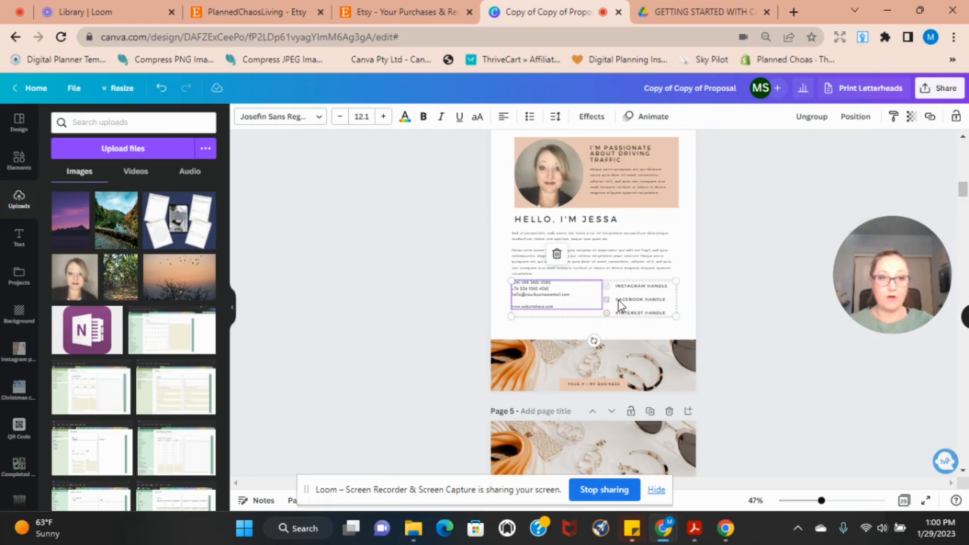
left_click(682, 254)
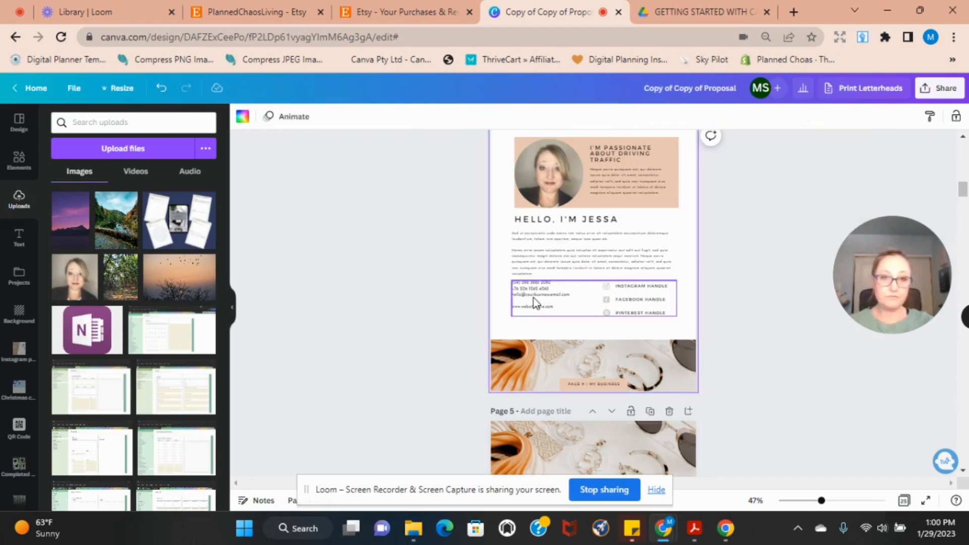
- Ungroup the contact and social media block, and shift the phone, email and website text down slightly to line up with the handles
left_click(519, 290)
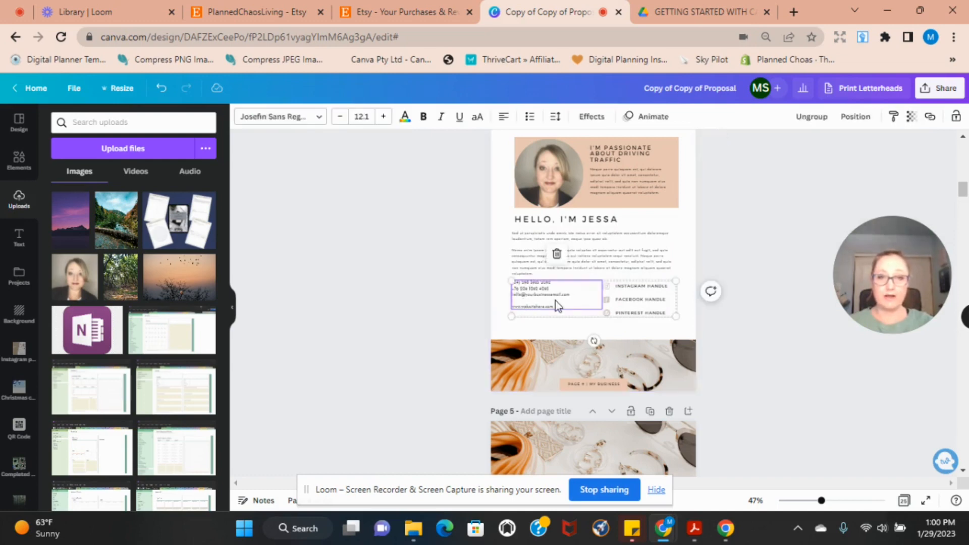
right_click(610, 299)
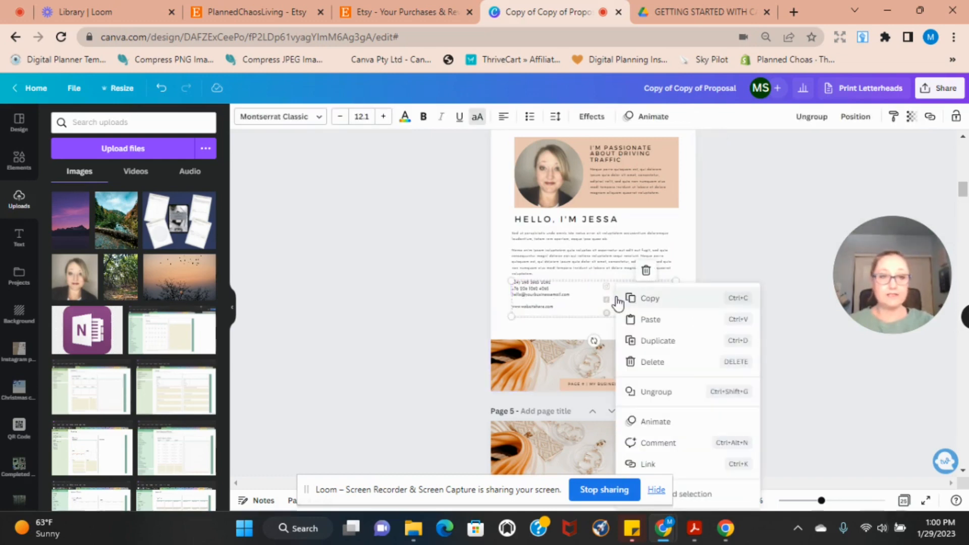
left_click(656, 393)
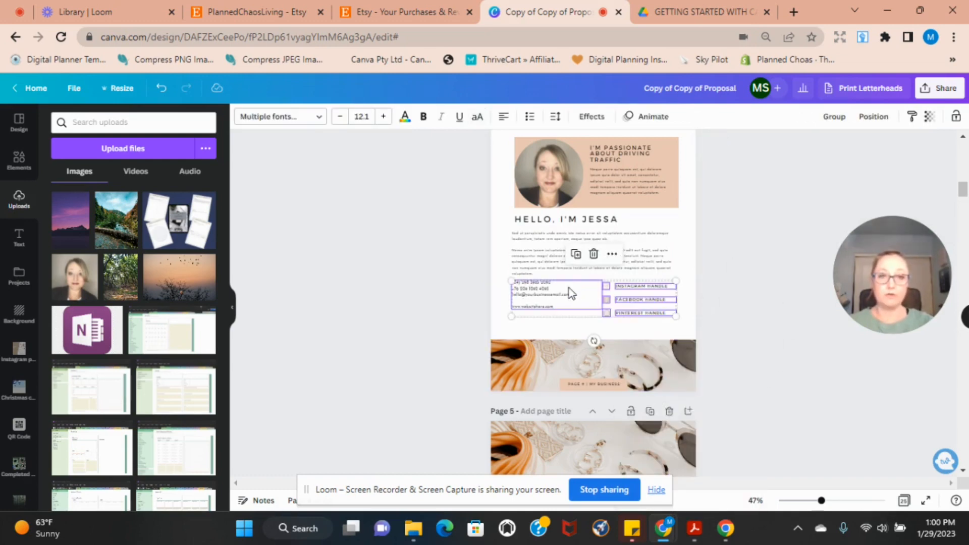
left_click(731, 272)
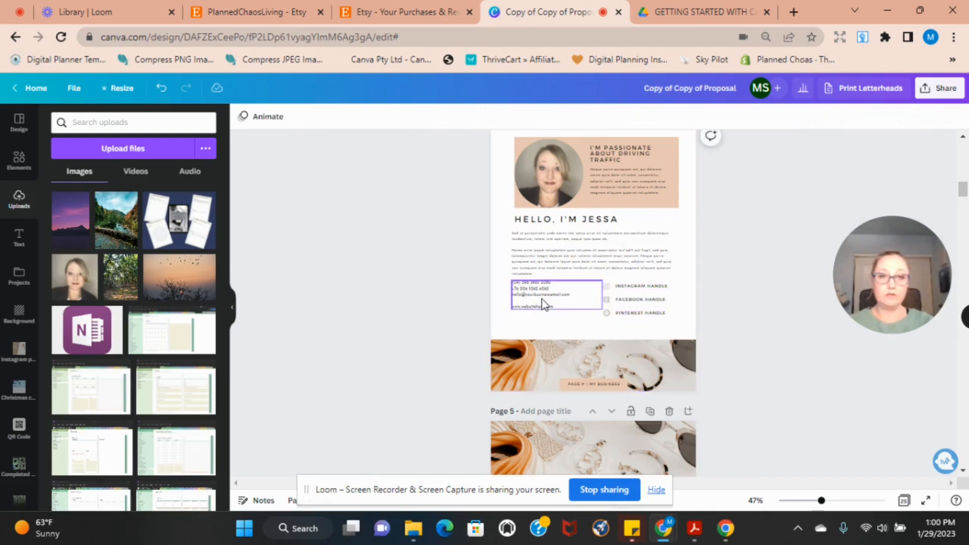
left_click_drag(539, 303, 539, 310)
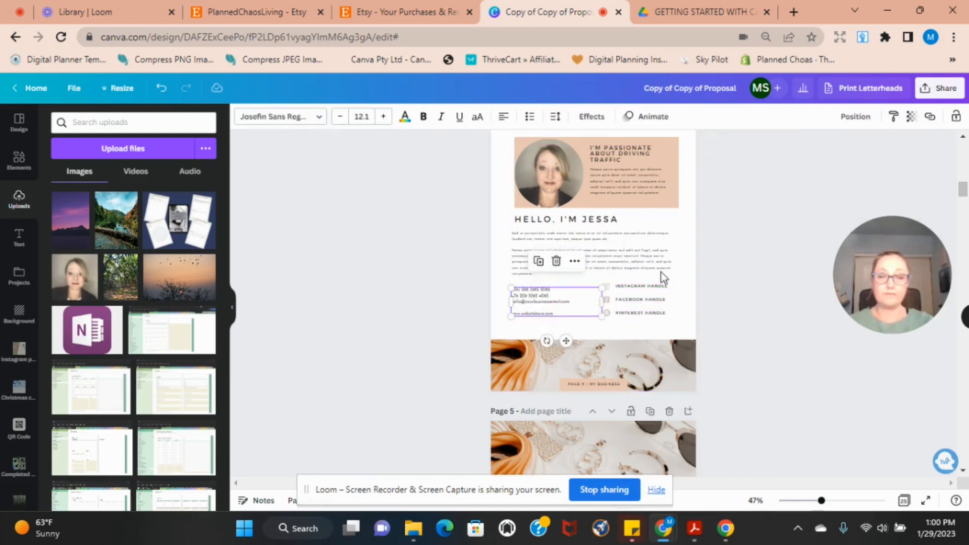
left_click(715, 236)
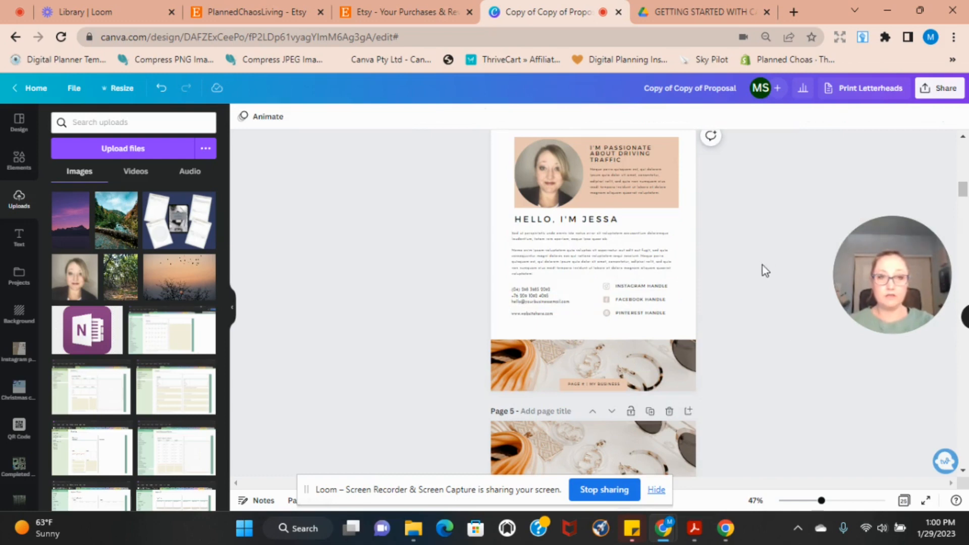
- Try the Curve shape effect on the cover page's "Proposal" heading, and set its shape back to None
scroll(761, 264, "up", 3)
scroll(757, 263, "up", 10)
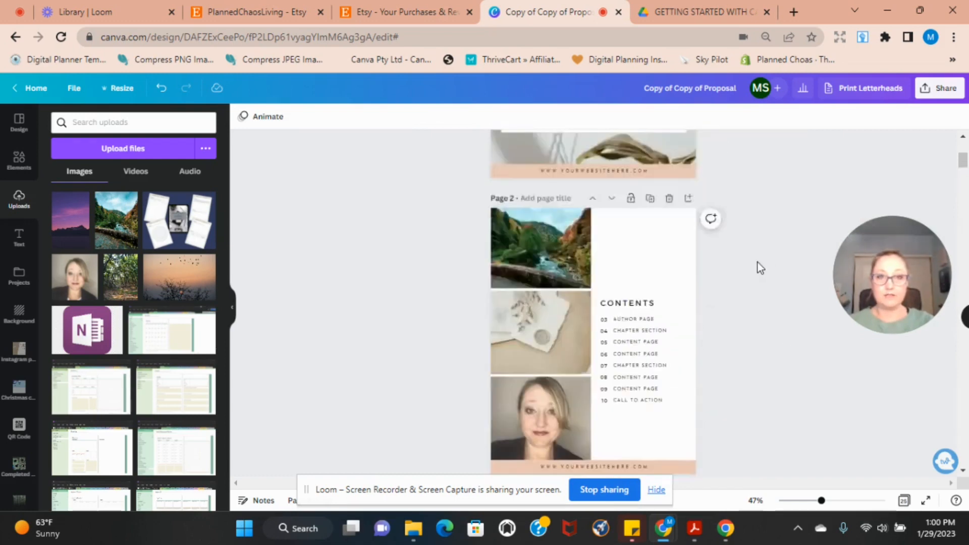
scroll(758, 263, "up", 5)
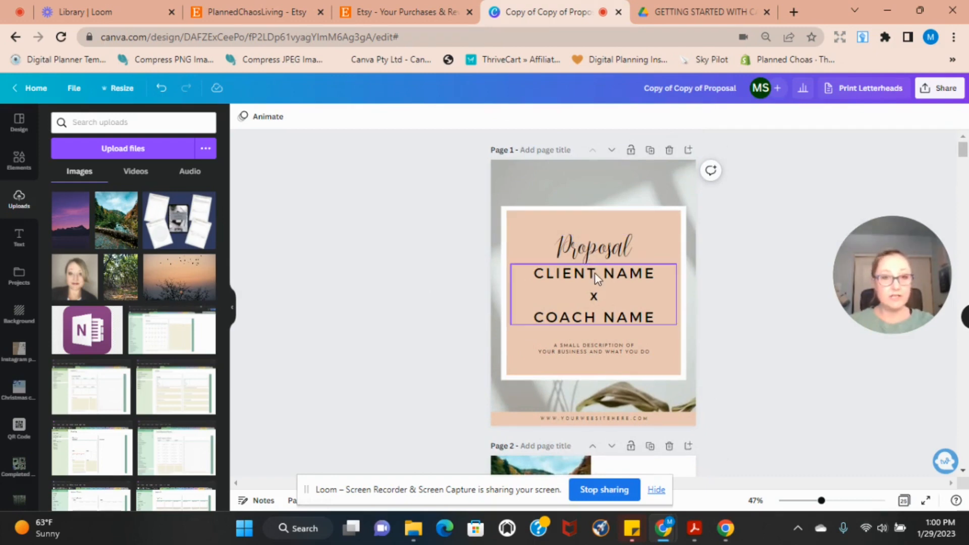
left_click(595, 251)
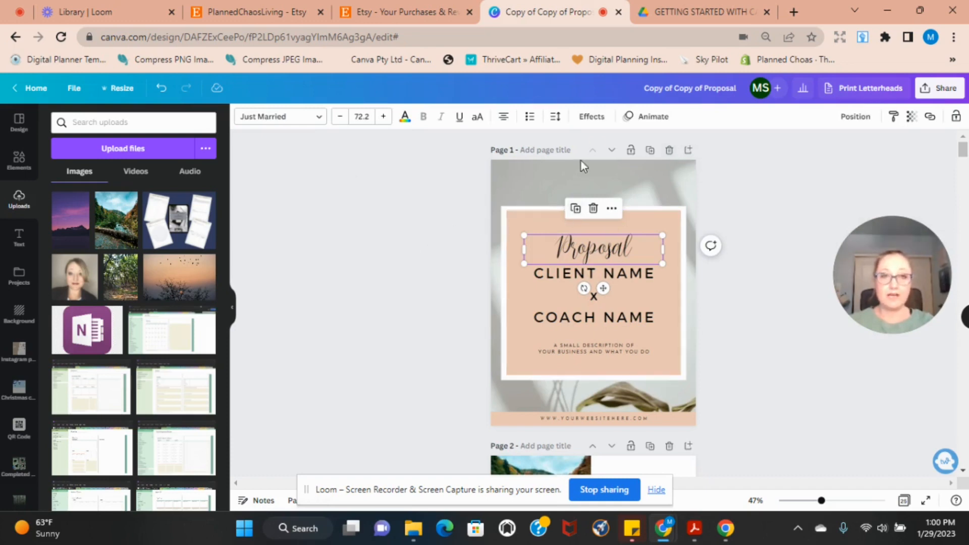
left_click(594, 119)
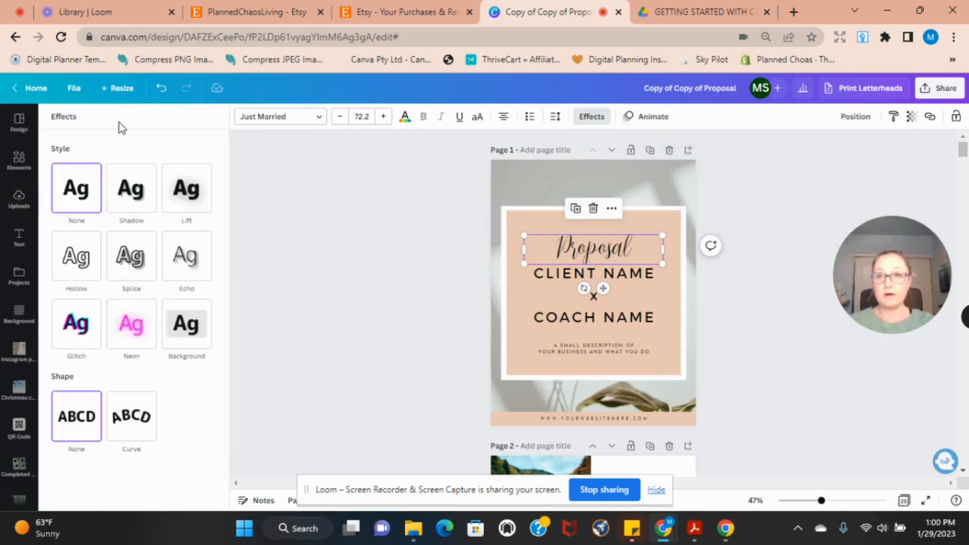
left_click(126, 424)
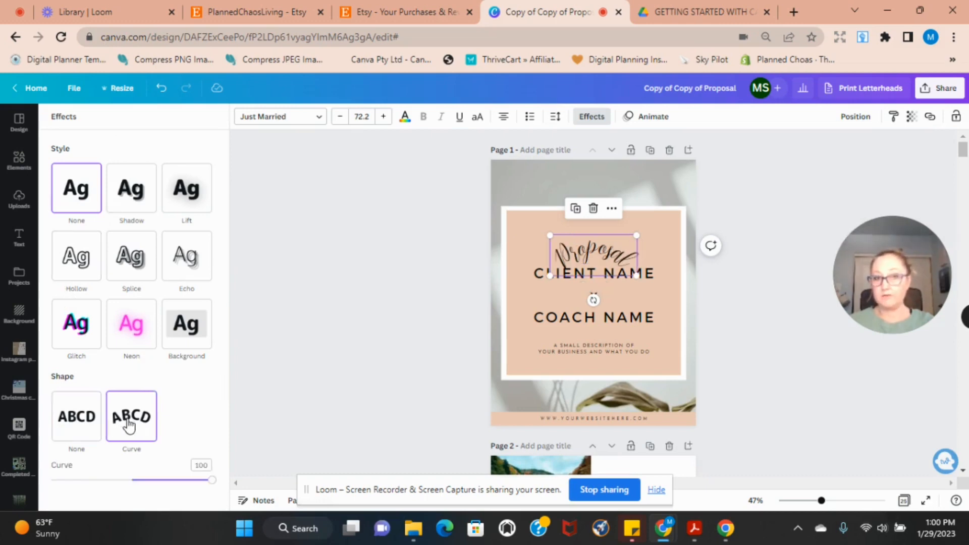
left_click(75, 424)
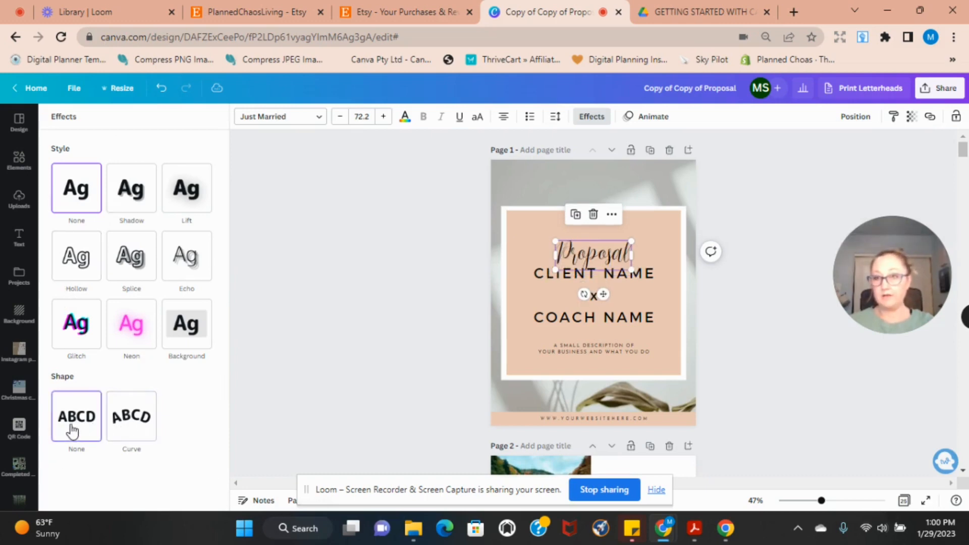
- Try the Shadow, Splice, Hollow, Echo and Lift styles on the "Proposal" heading, and set its style back to None
left_click(131, 194)
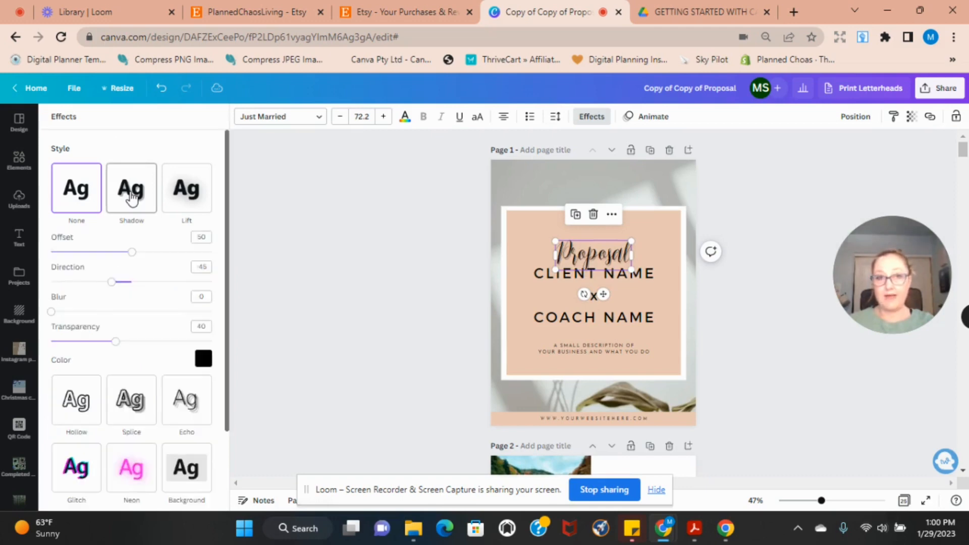
left_click(77, 197)
left_click(133, 267)
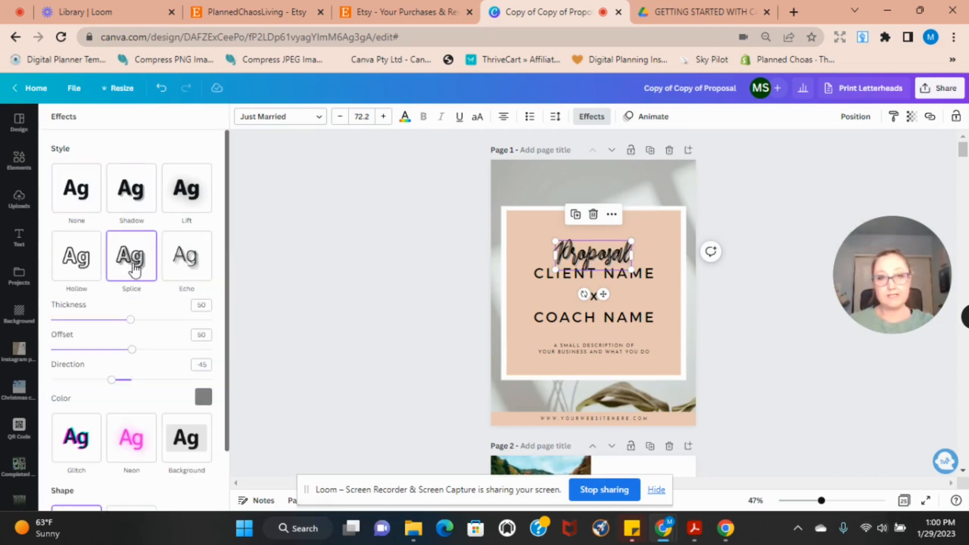
left_click(92, 207)
left_click(79, 272)
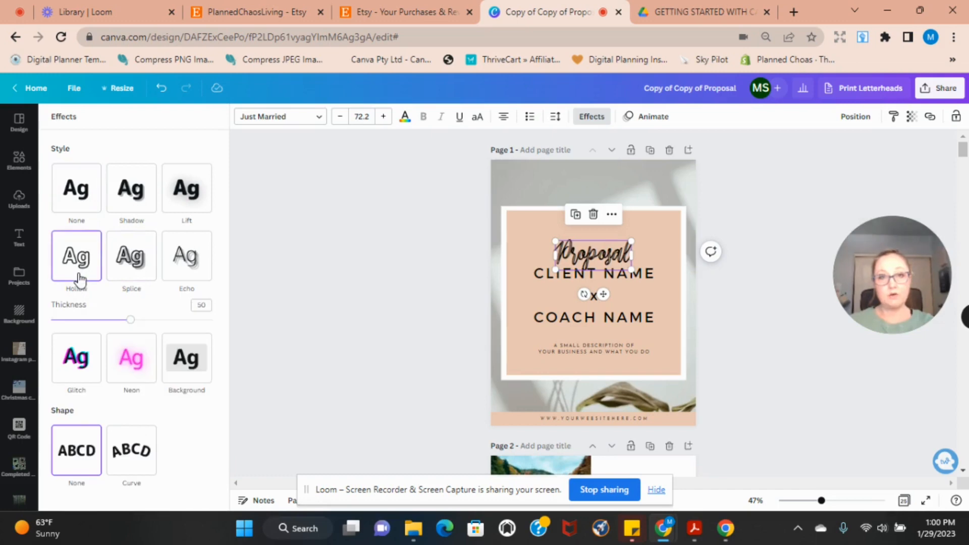
left_click(76, 194)
left_click(186, 267)
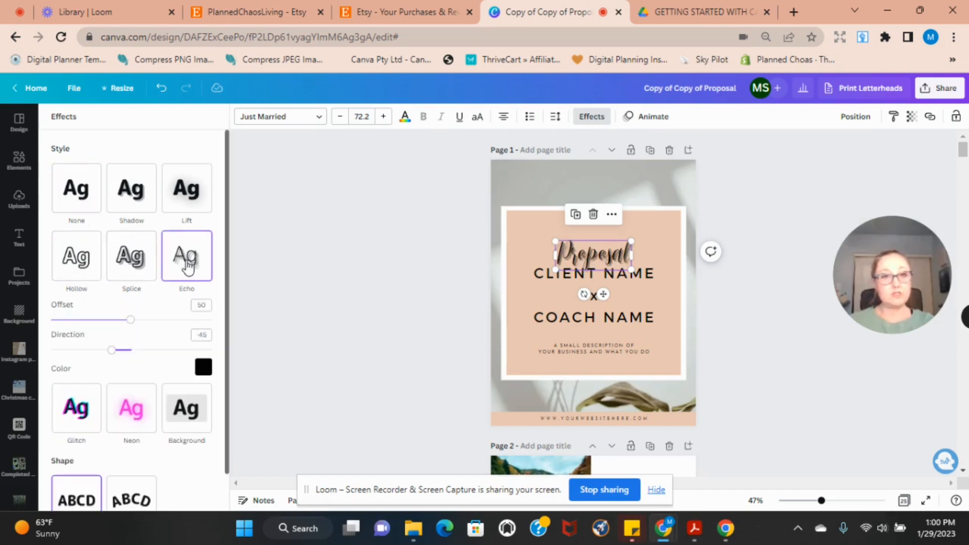
left_click(174, 206)
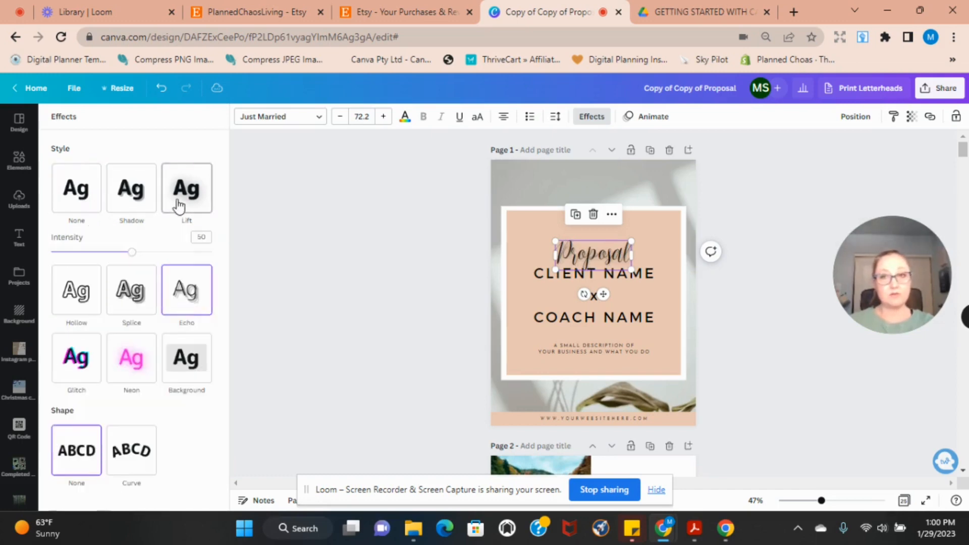
left_click(77, 197)
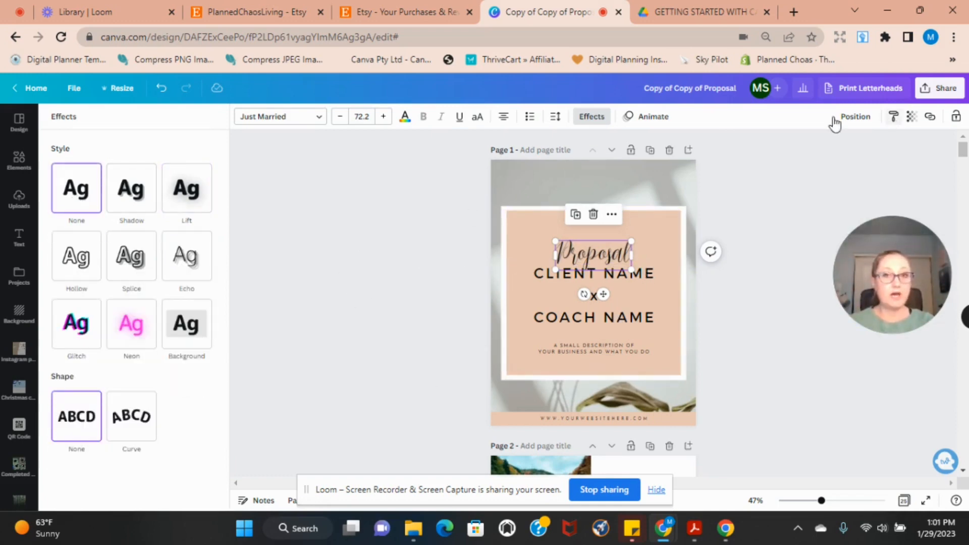
- Set the letter spacing of the cover page's "Proposal" heading to 215
left_click(556, 118)
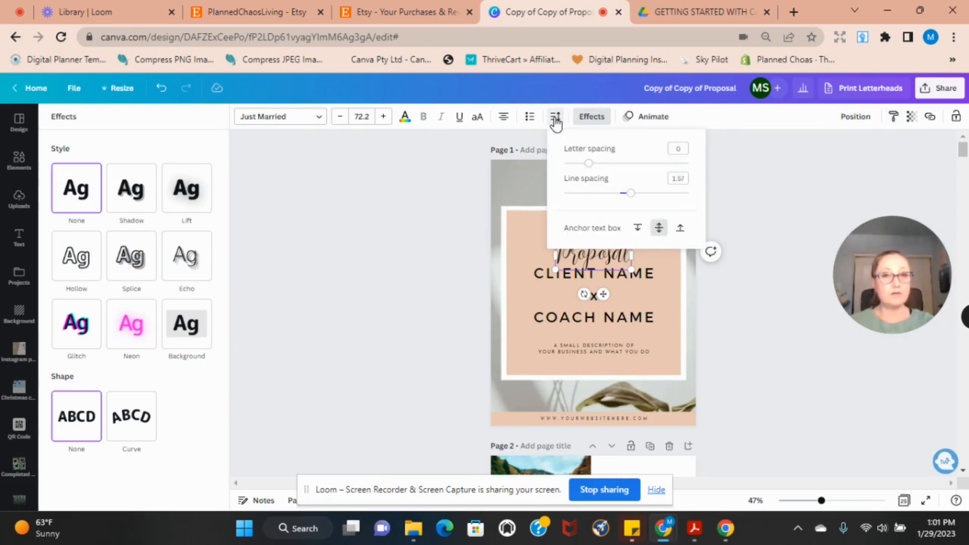
left_click_drag(589, 167, 617, 178)
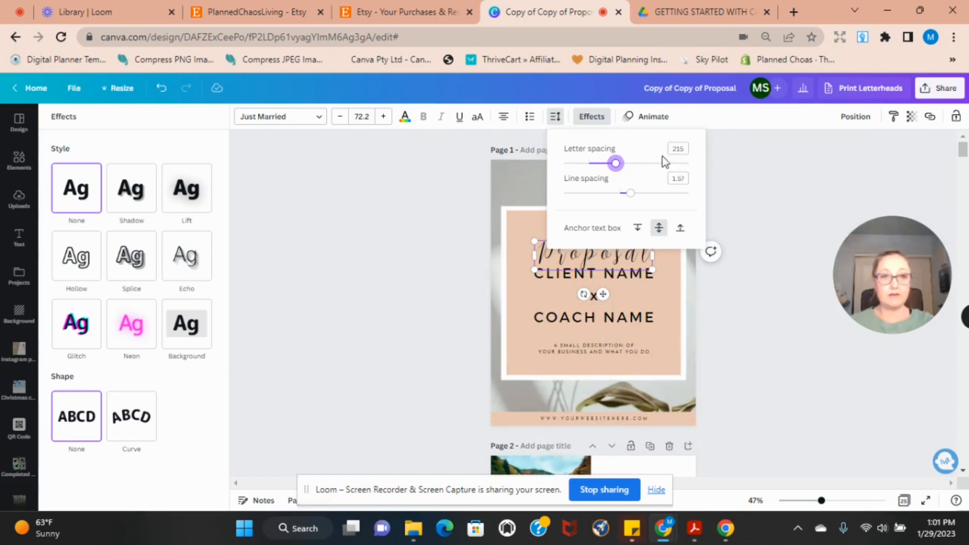
left_click(561, 310)
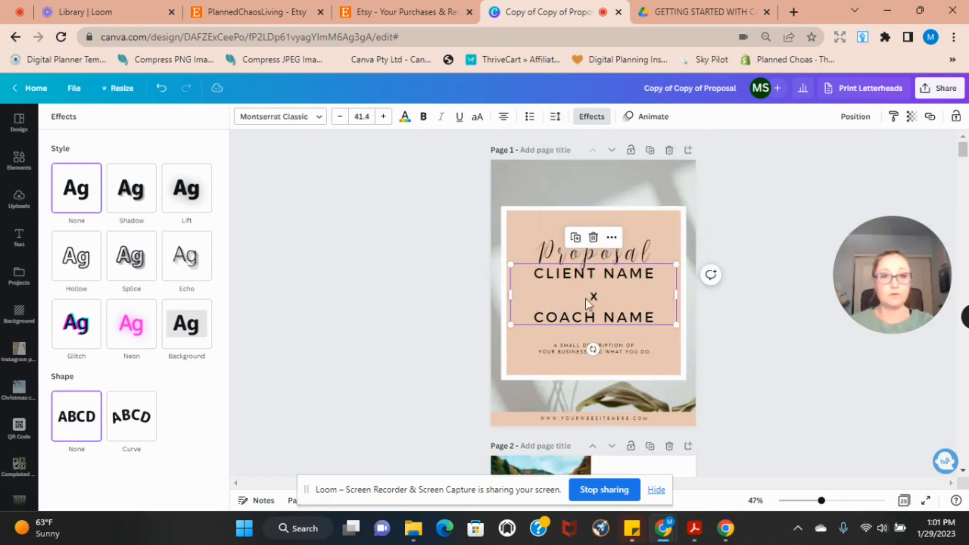
- Set the letter spacing of the cover page's client and coach name text to 146 and its line spacing to 1.62
left_click(554, 118)
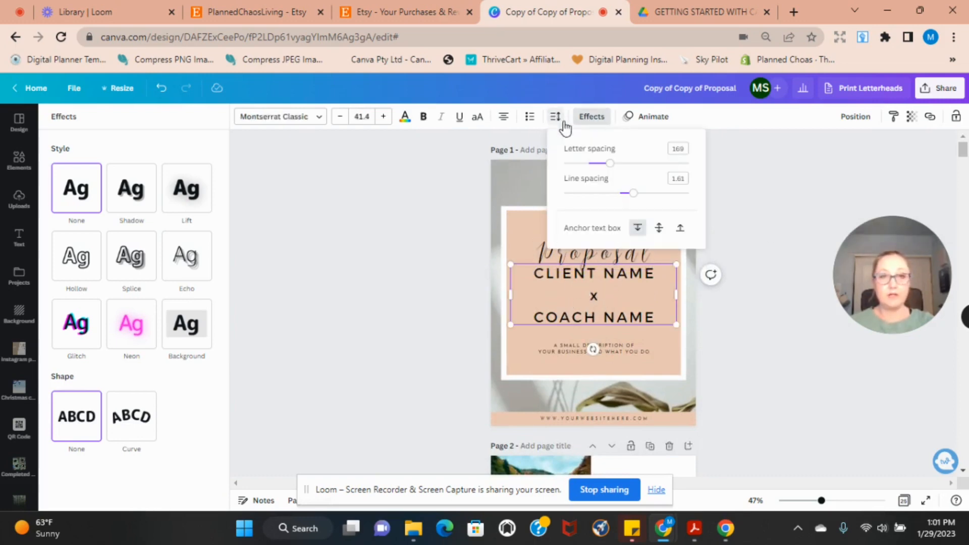
mouse_move(611, 169)
left_mouse_down()
mouse_move(640, 170)
mouse_move(609, 173)
left_mouse_up()
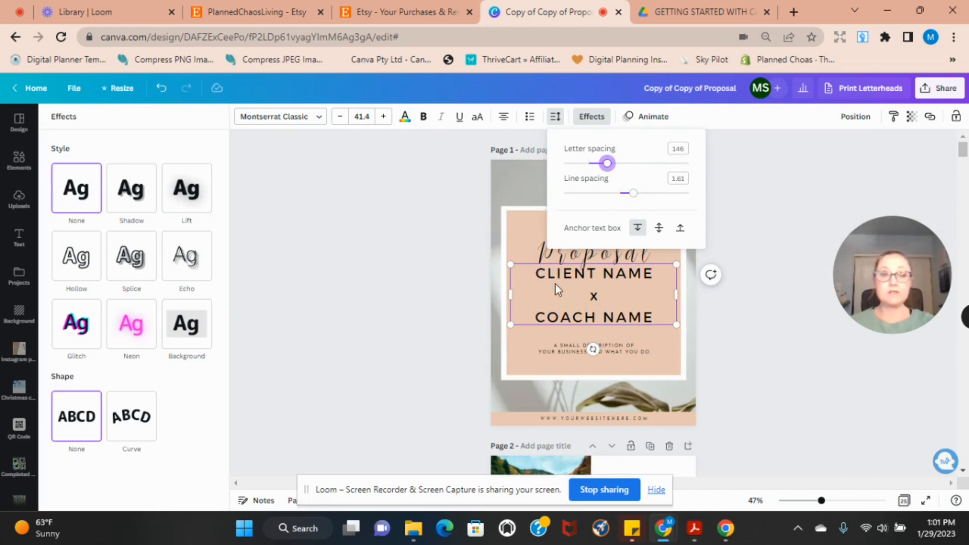
mouse_move(632, 194)
left_mouse_down()
mouse_move(653, 193)
mouse_move(583, 193)
mouse_move(636, 212)
left_mouse_up()
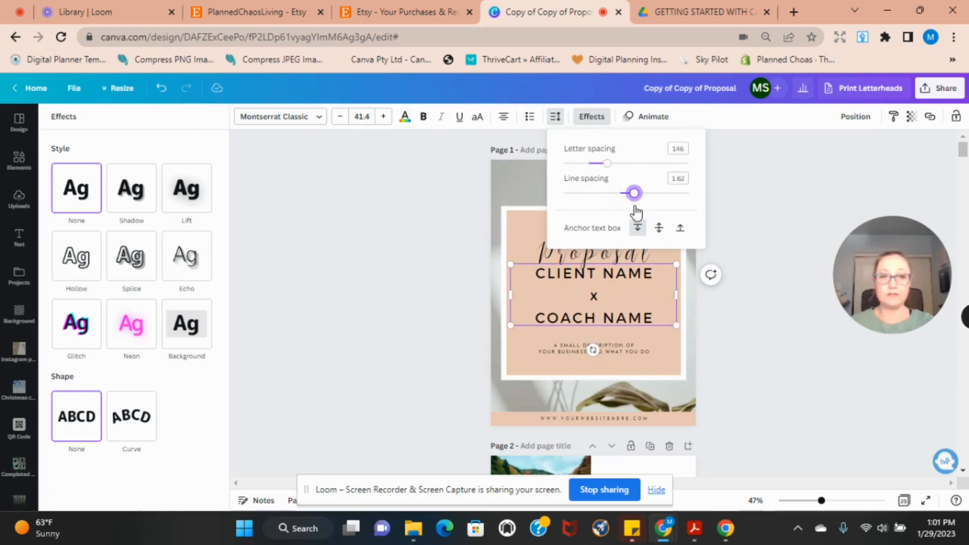
left_click(771, 221)
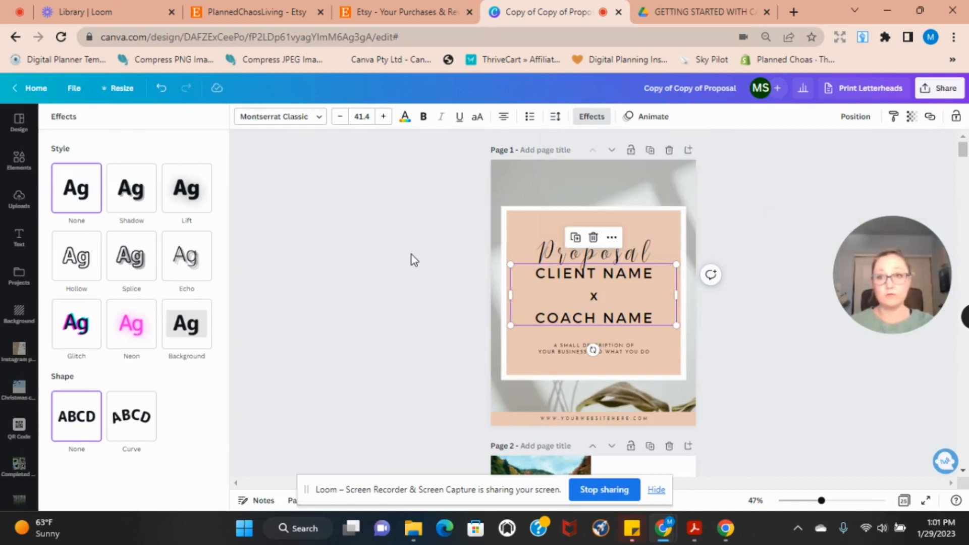
left_click(392, 249)
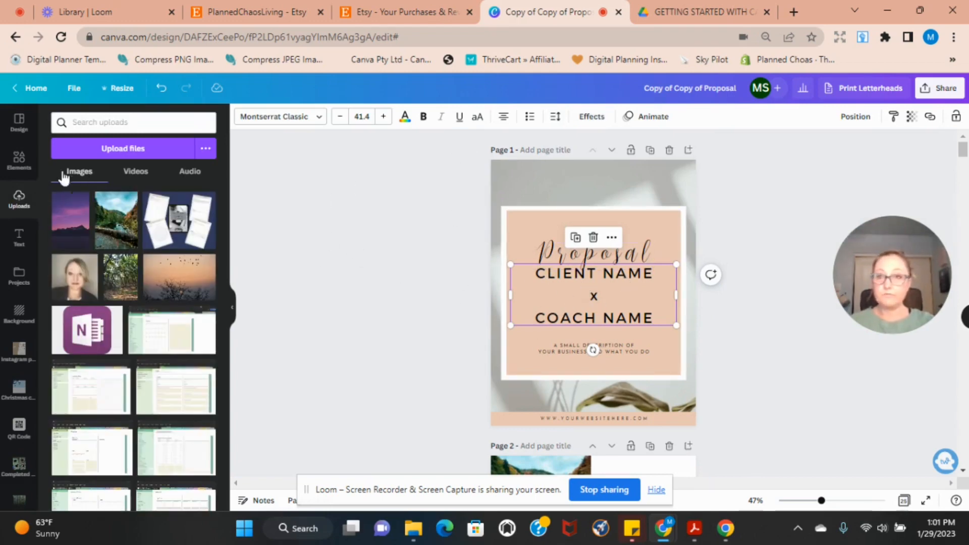
- Look through the Elements library, examining the recently used items and the full Lines & Shapes collection
left_click(13, 169)
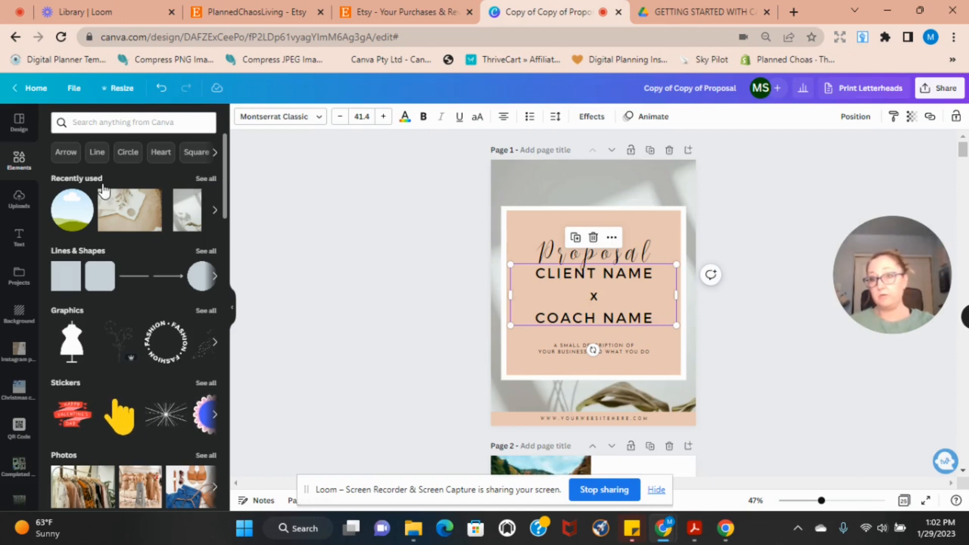
scroll(103, 191, "down", 5)
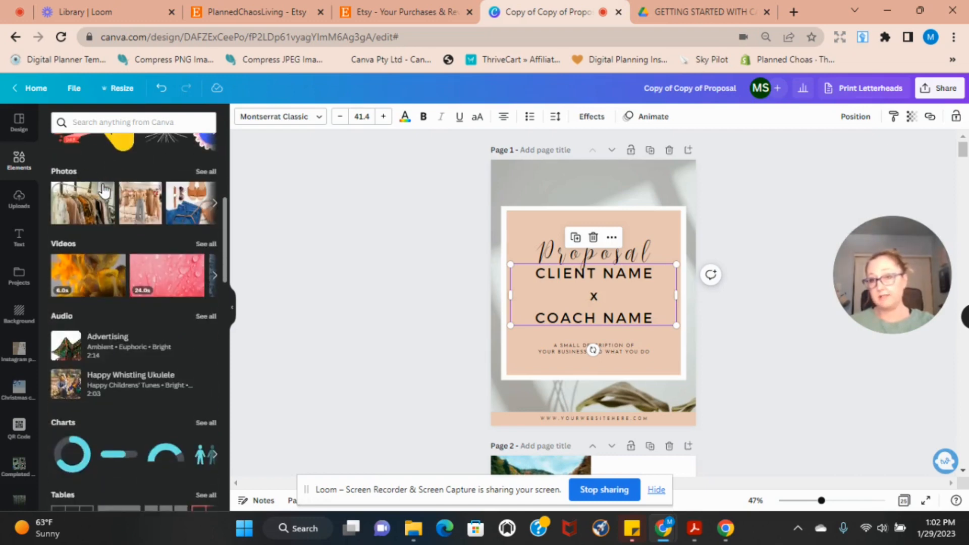
scroll(103, 190, "up", 5)
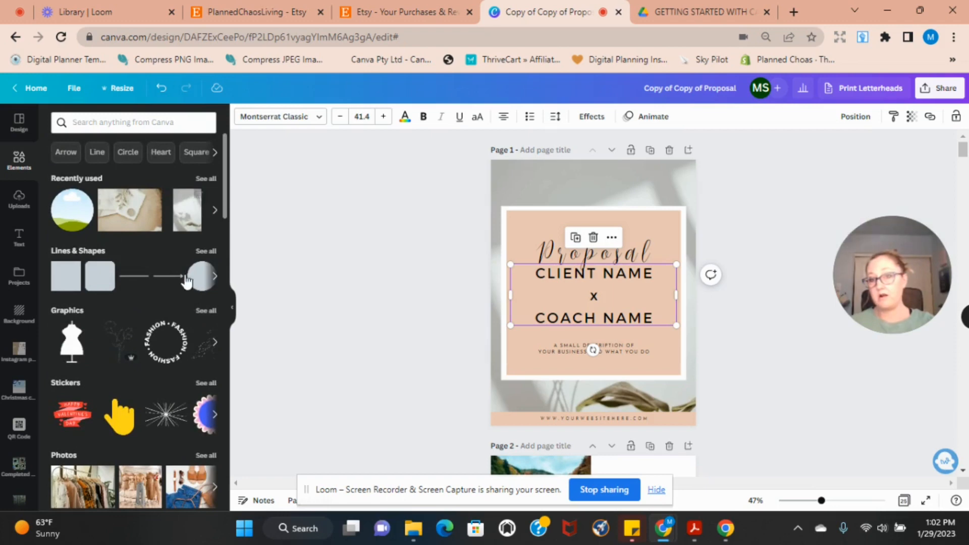
left_click(204, 180)
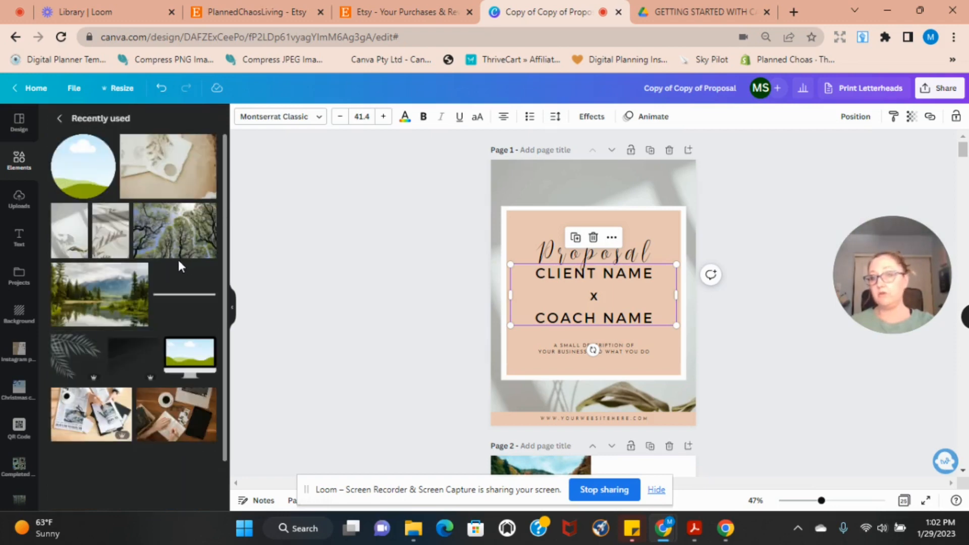
scroll(154, 302, "down", 3)
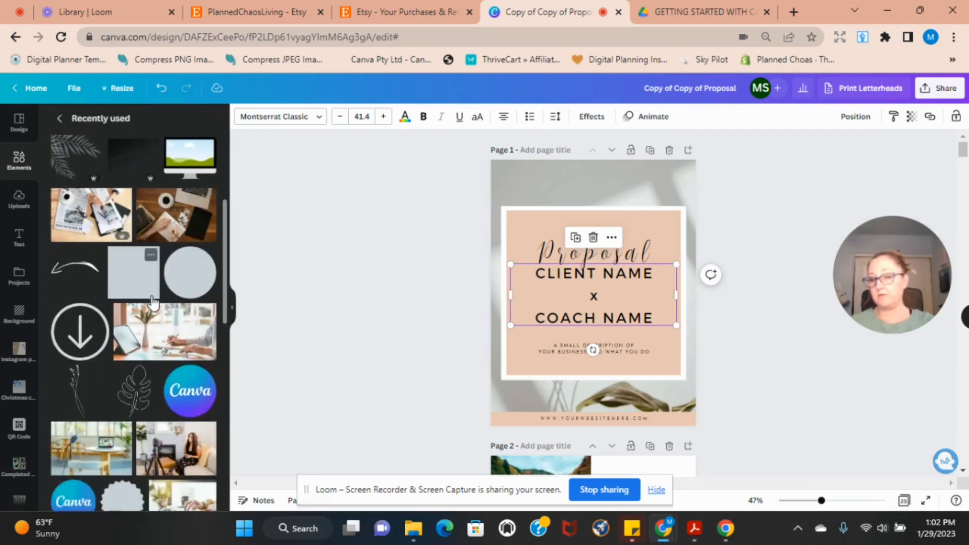
scroll(151, 302, "up", 3)
left_click(59, 120)
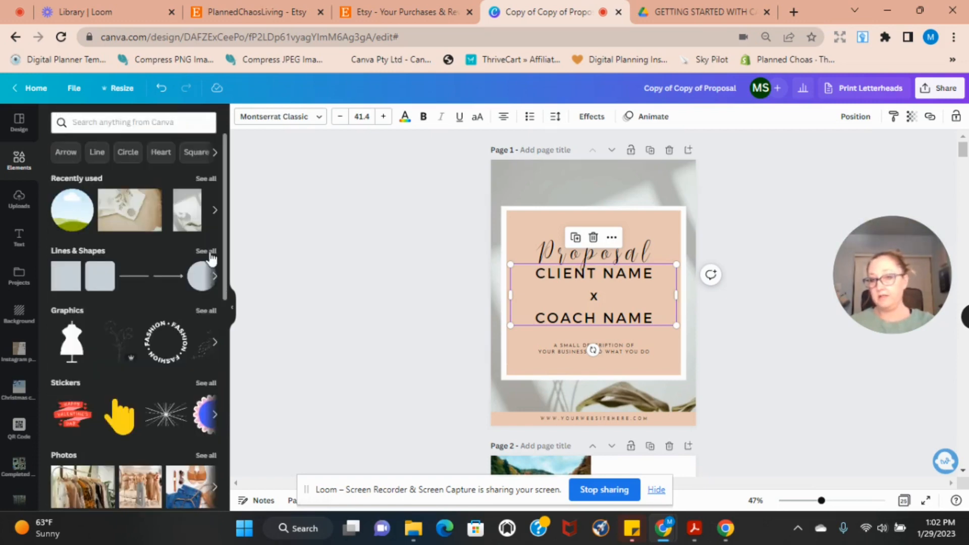
left_click(206, 252)
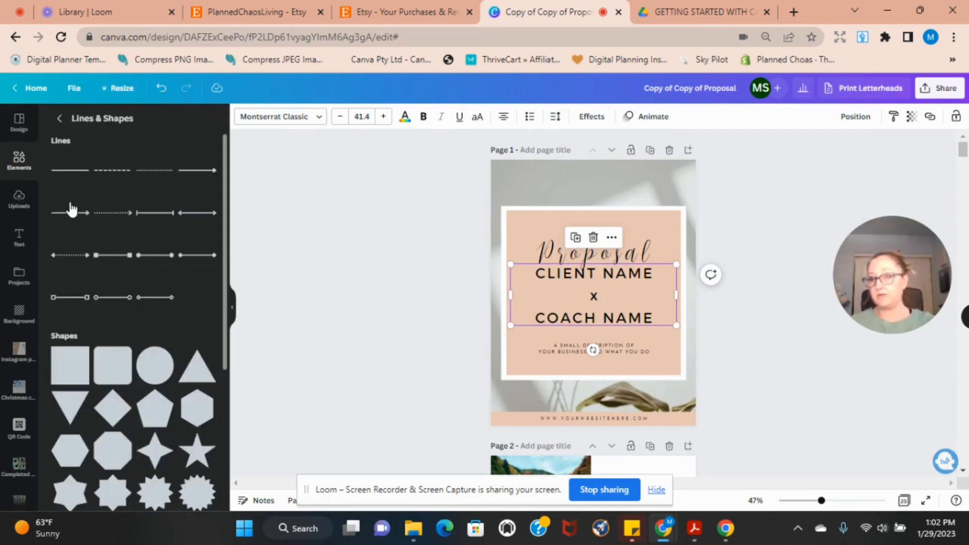
scroll(141, 228, "down", 10)
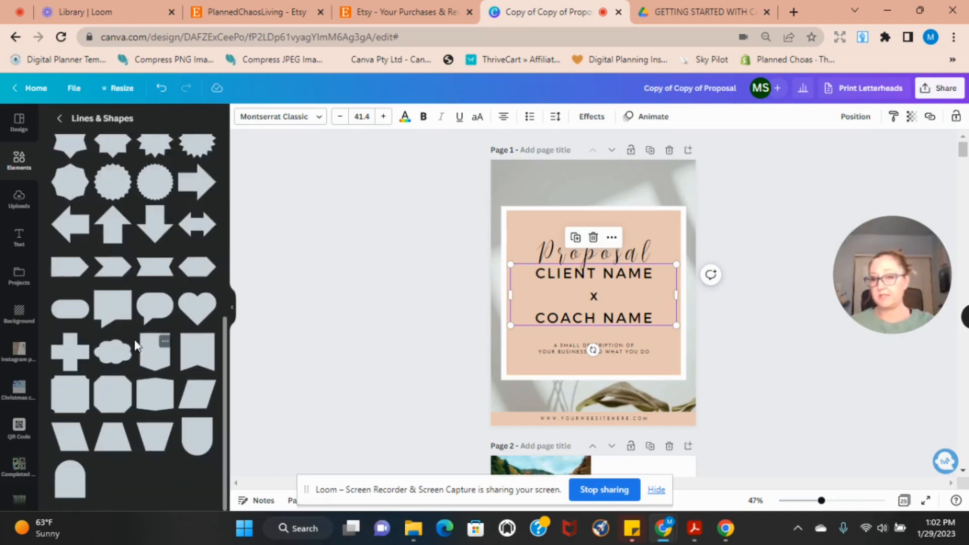
scroll(126, 359, "up", 10)
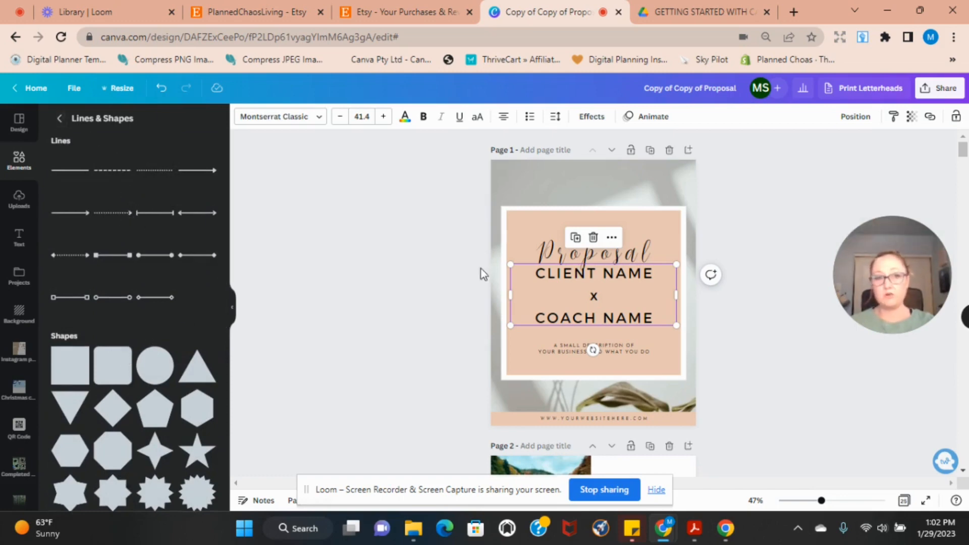
- Add a plain solid line to the cover page and place it between "COACH NAME" and the small business description
scroll(631, 386, "down", 3)
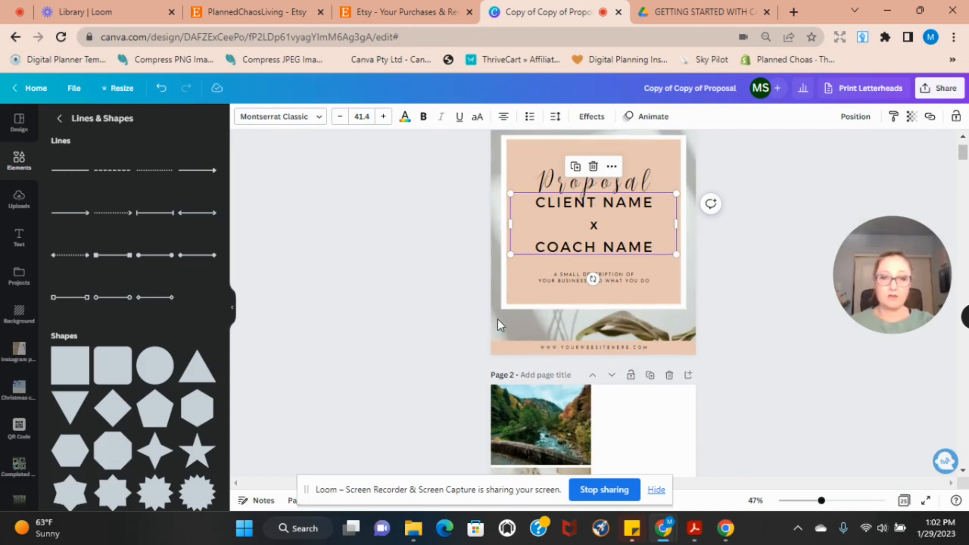
left_click(522, 293)
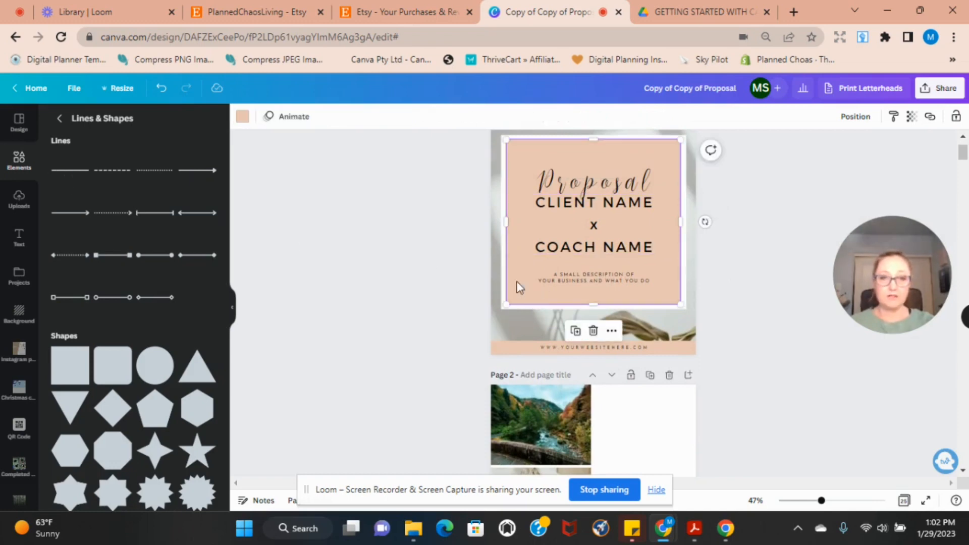
left_click(70, 172)
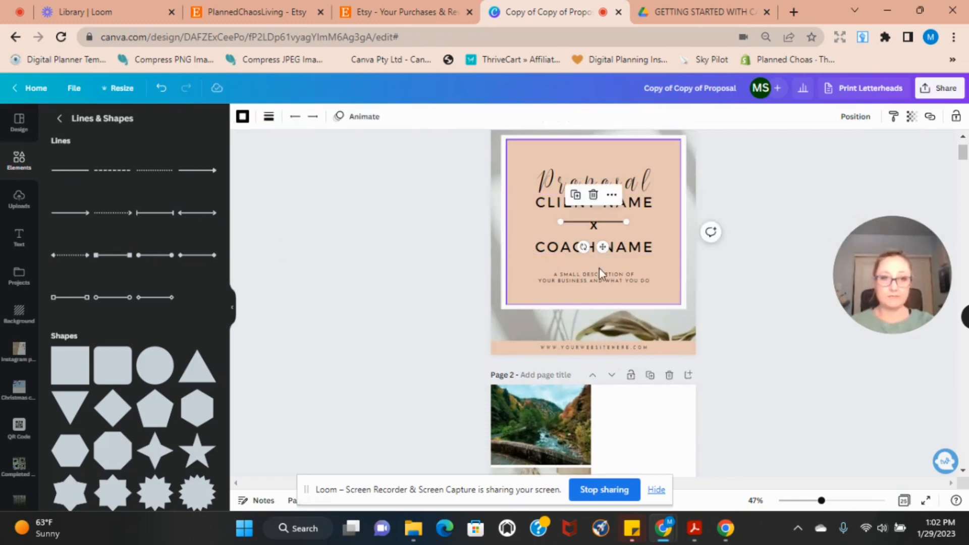
left_click_drag(609, 266, 610, 290)
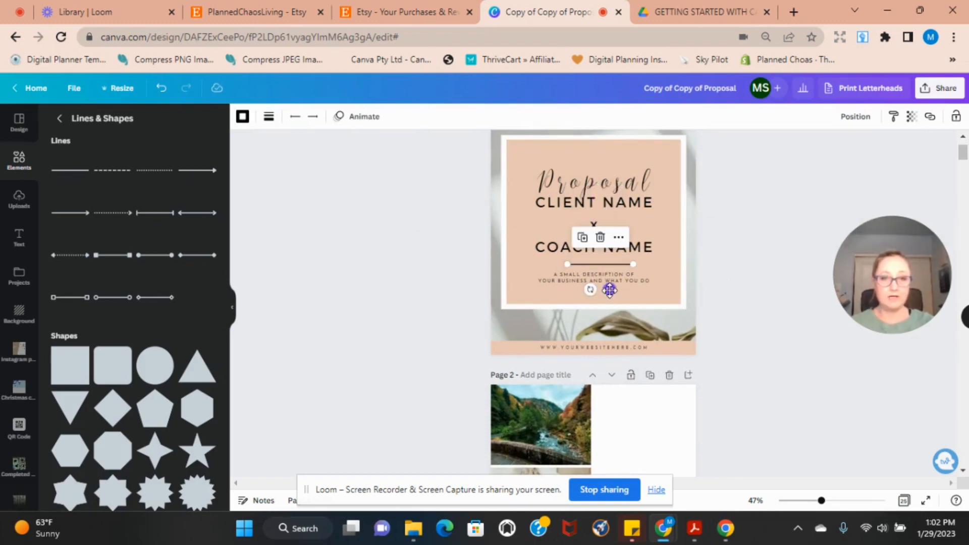
- Reduce the weight of the line above the cover's business description and recolour it with the slate blue document colour
left_click(269, 120)
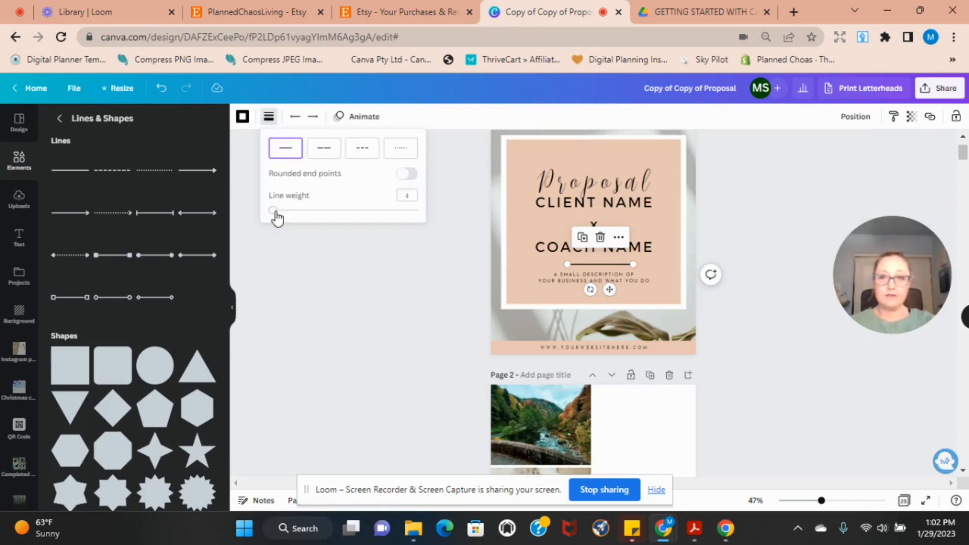
mouse_move(273, 211)
left_mouse_down()
mouse_move(336, 216)
mouse_move(267, 221)
left_mouse_up()
left_click(242, 117)
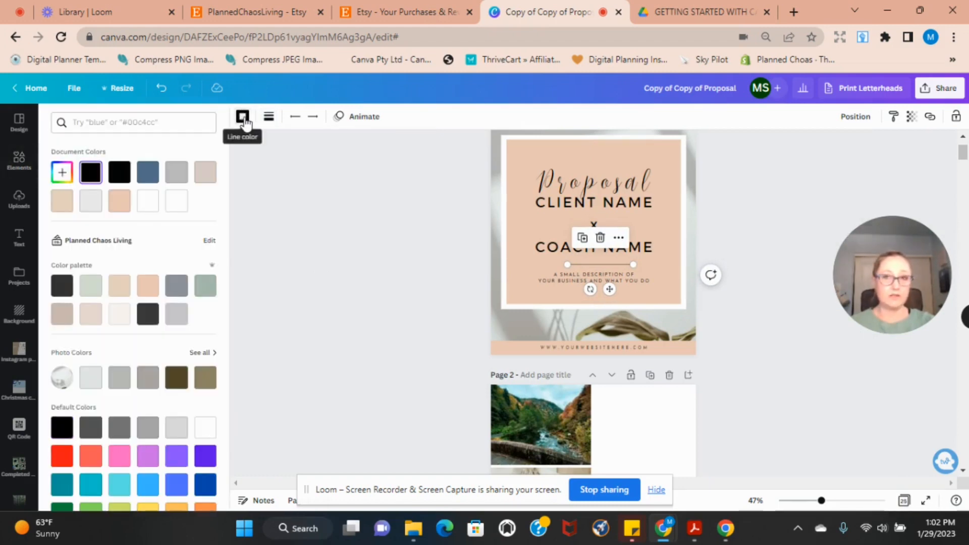
left_click(147, 175)
left_click(335, 208)
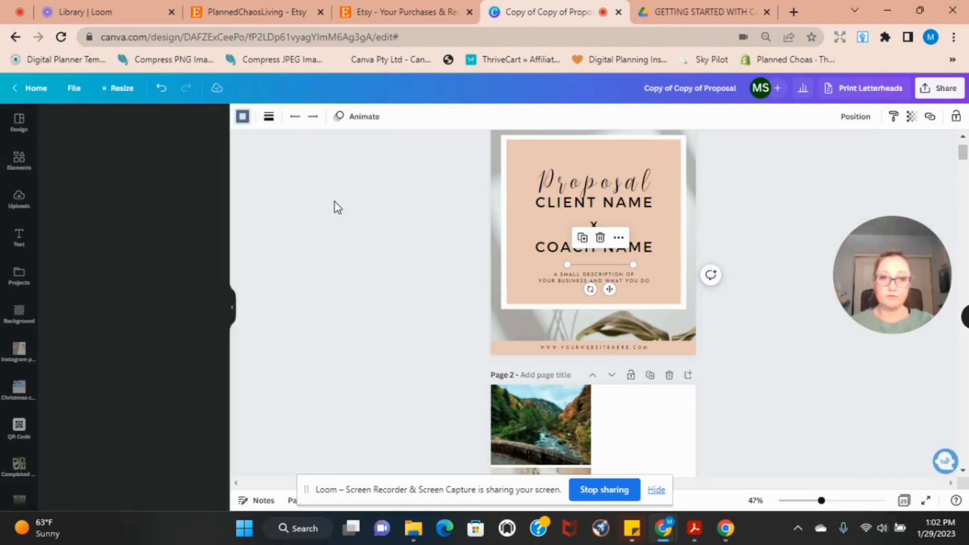
left_click(744, 227)
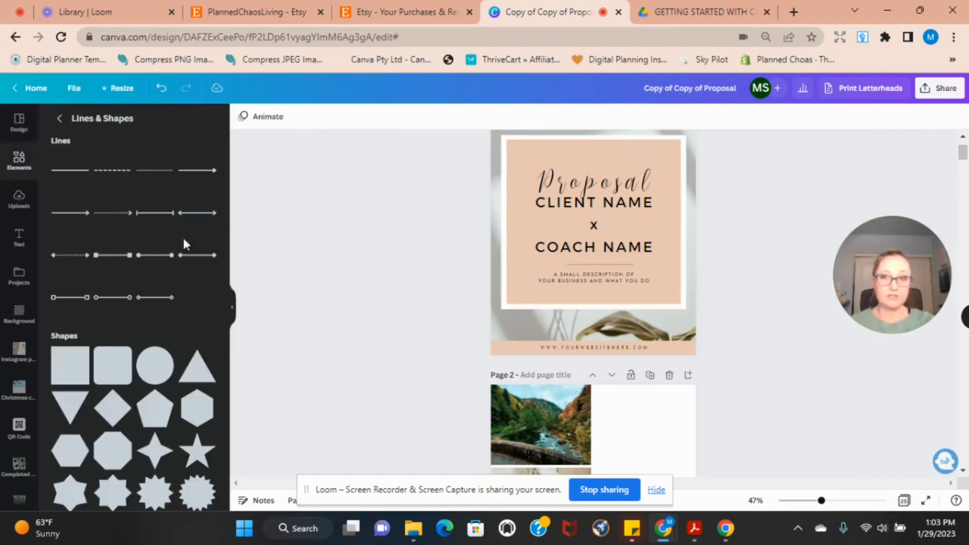
- Browse the Graphics collection in the Elements library, search it for "christmas", and clear the search
left_click(59, 119)
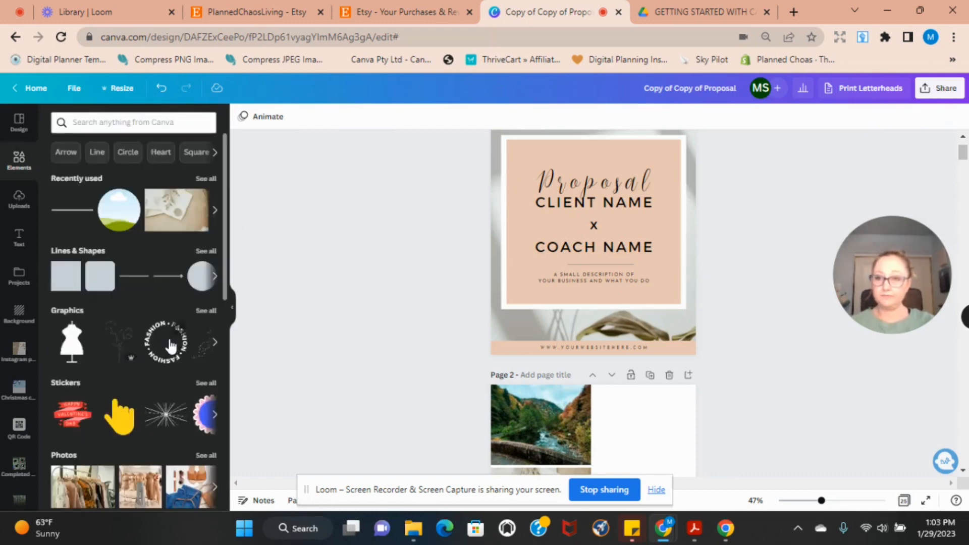
scroll(171, 346, "down", 2)
left_click(200, 236)
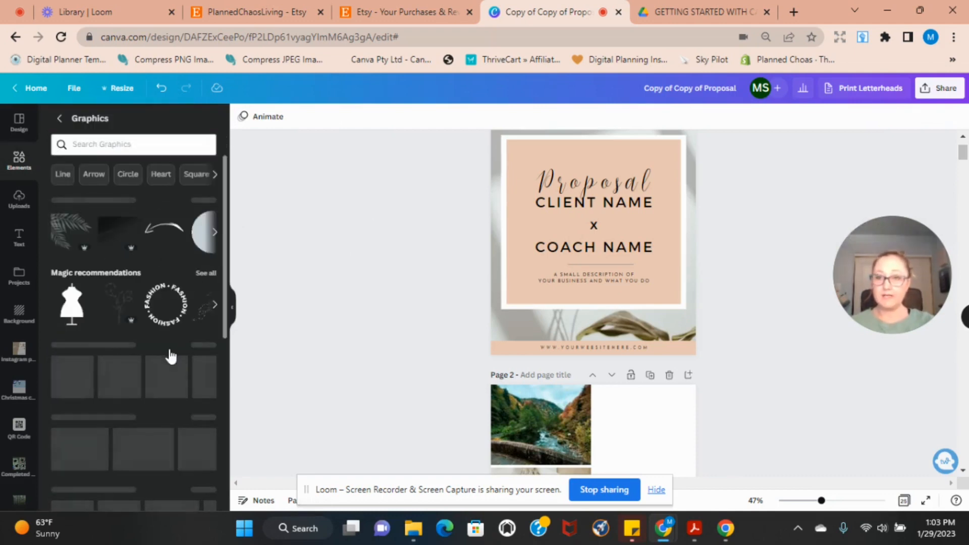
scroll(159, 285, "down", 3)
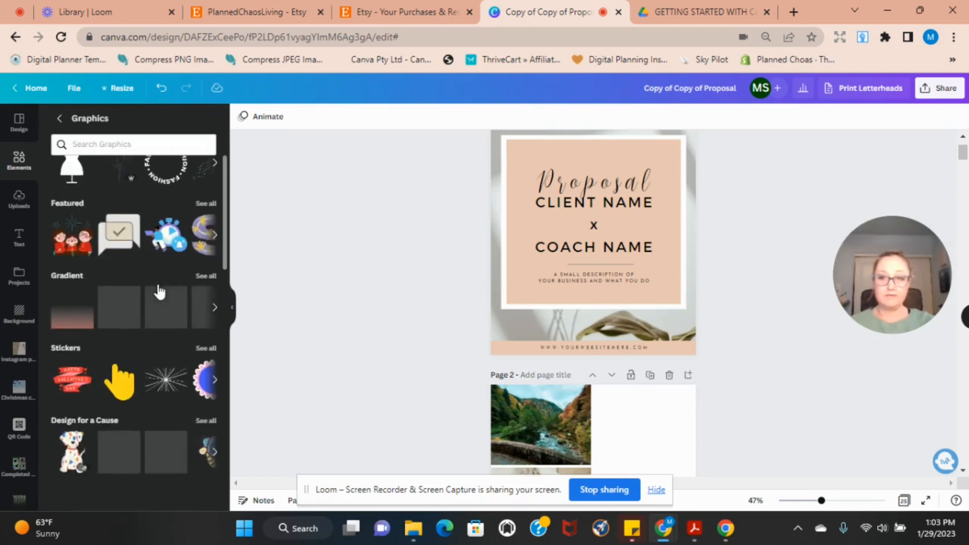
left_click(135, 144)
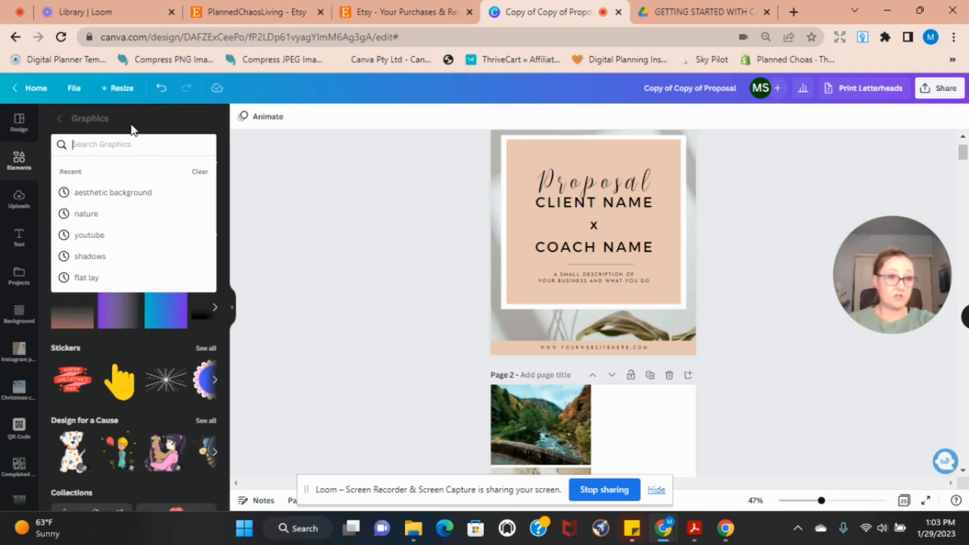
type("chris")
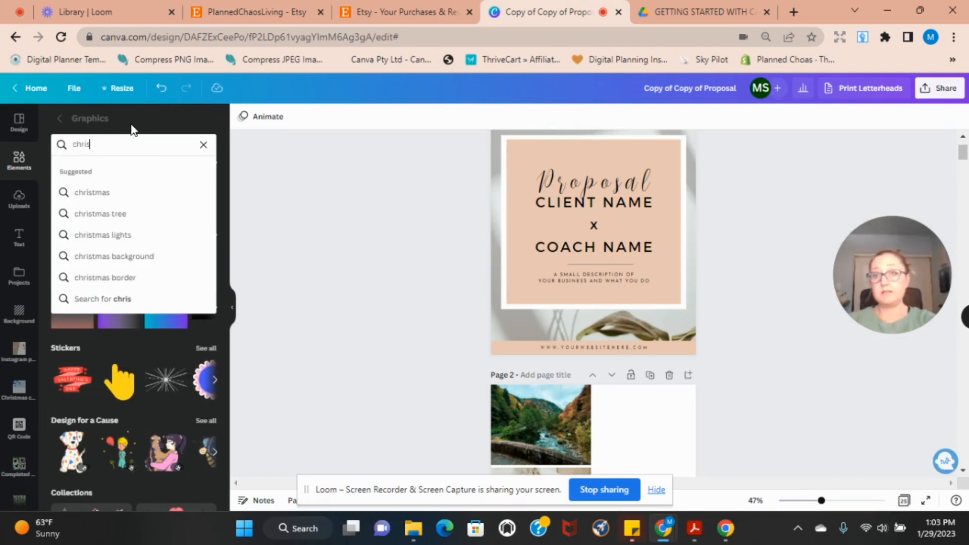
type("tmas")
key("Return")
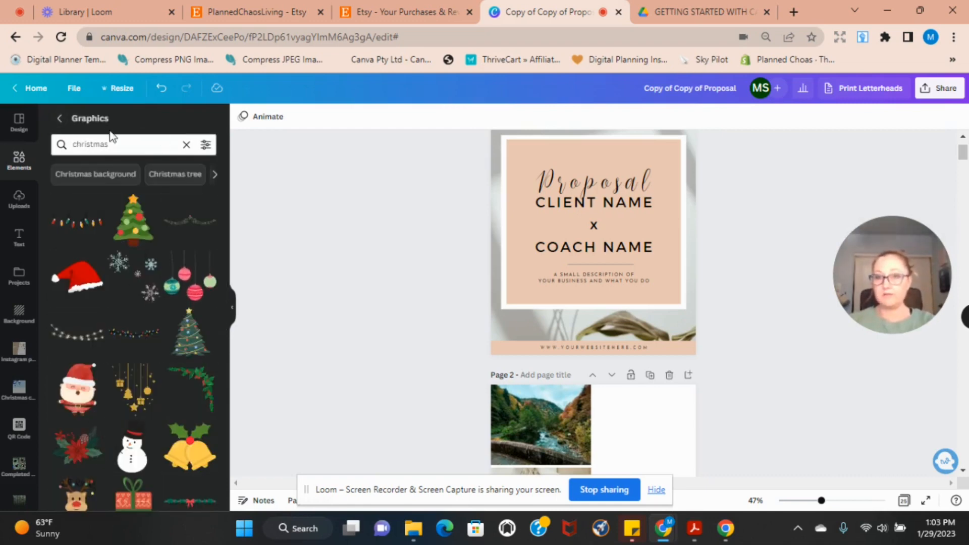
left_click(186, 145)
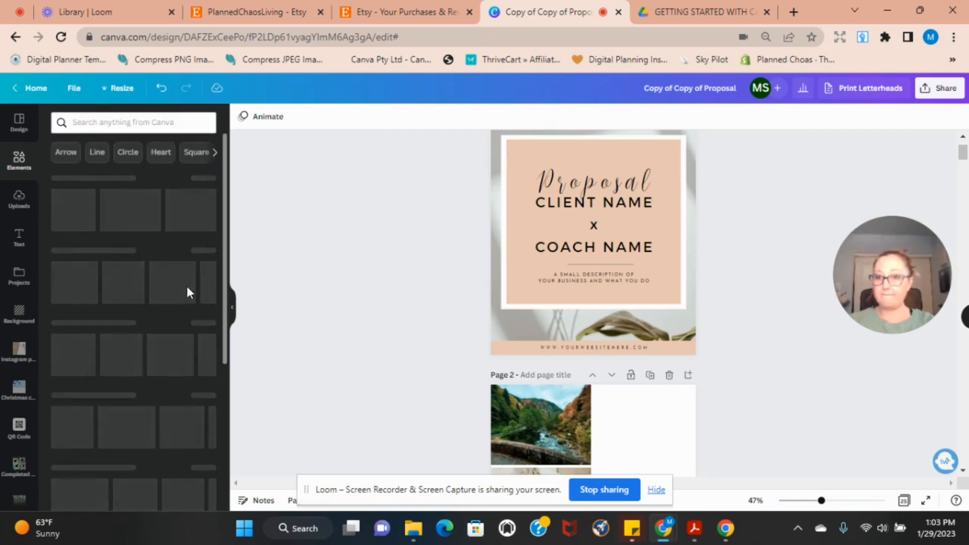
- Browse the Photos collection in the Elements library, looking through its recommended and trending pictures
scroll(177, 333, "down", 2)
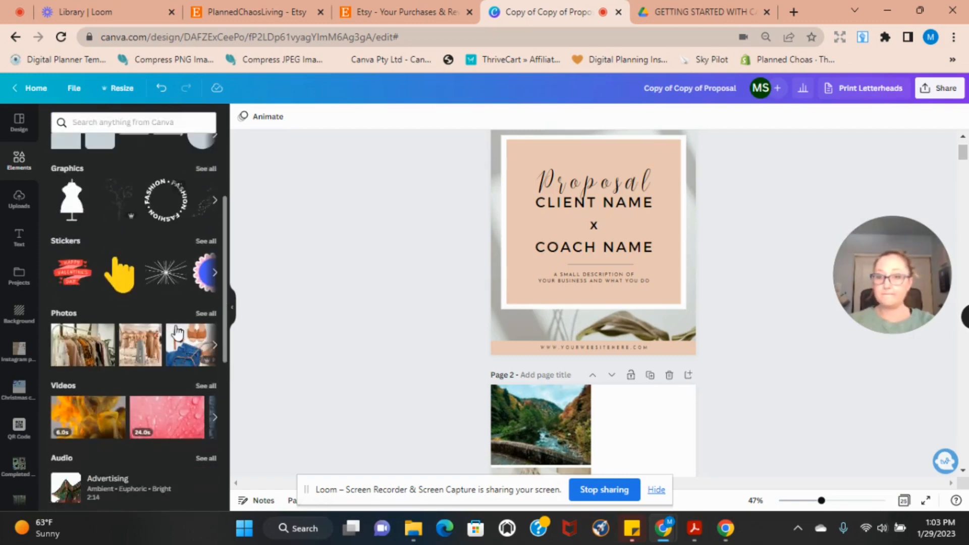
left_click(200, 313)
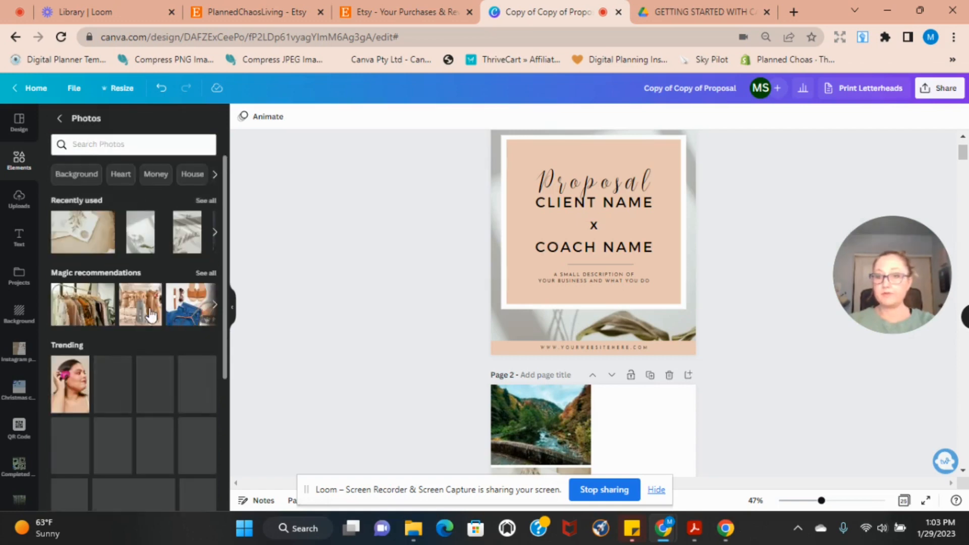
scroll(166, 257, "down", 4)
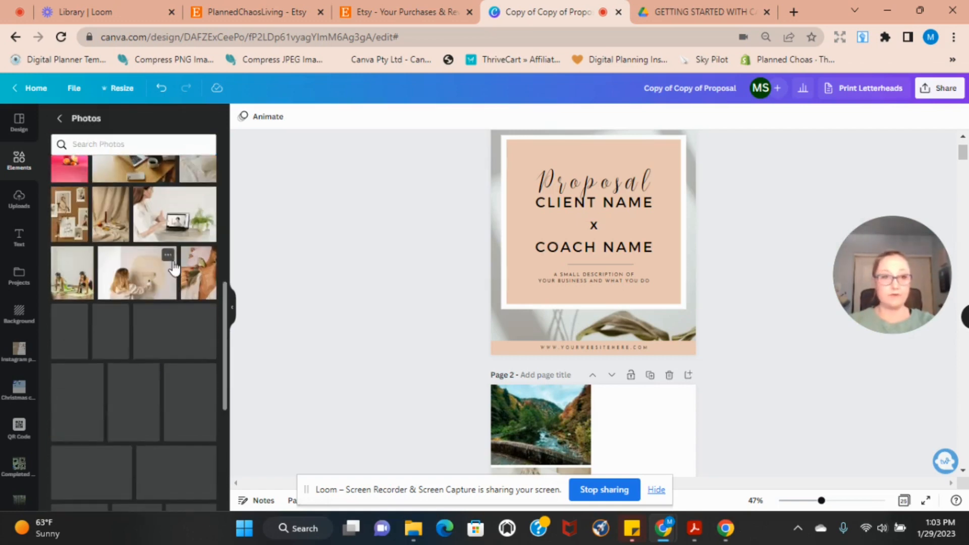
scroll(174, 270, "up", 2)
scroll(174, 273, "up", 3)
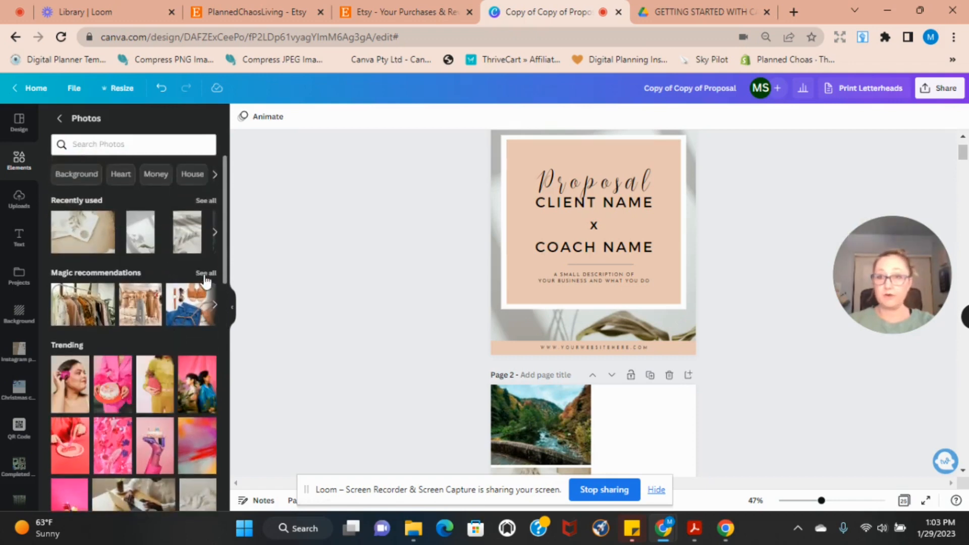
scroll(155, 340, "down", 3)
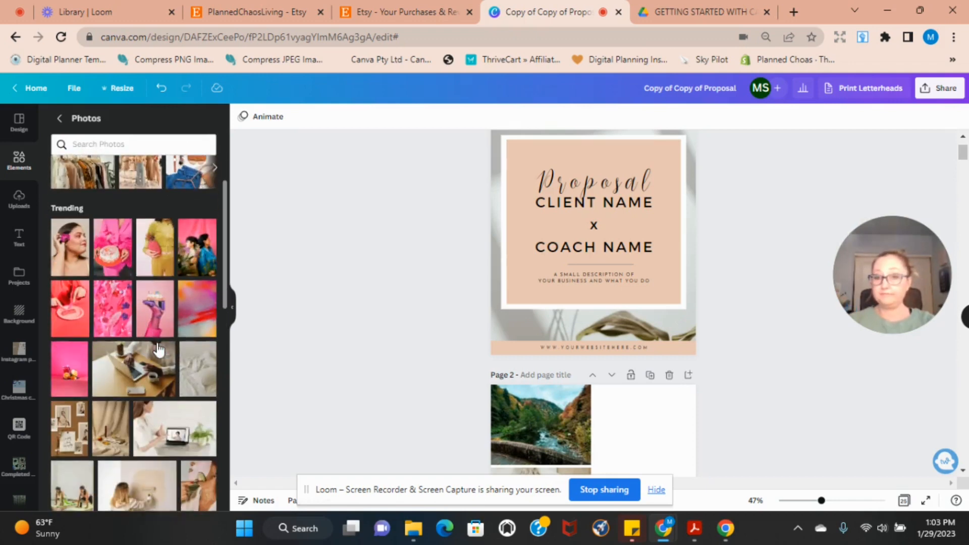
scroll(141, 326, "down", 10)
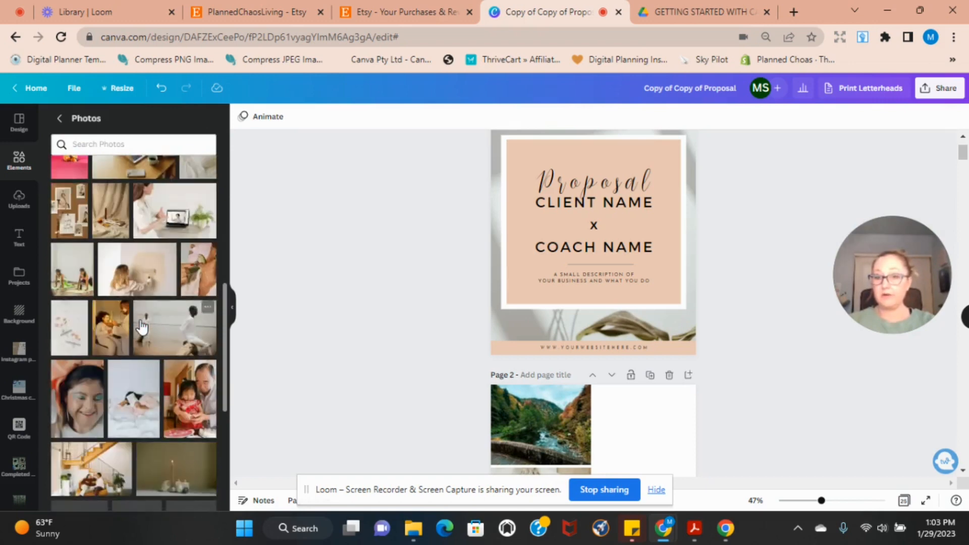
- Add a heading text box above "Proposal" on the cover page and make it read "Hello"
scroll(141, 319, "down", 5)
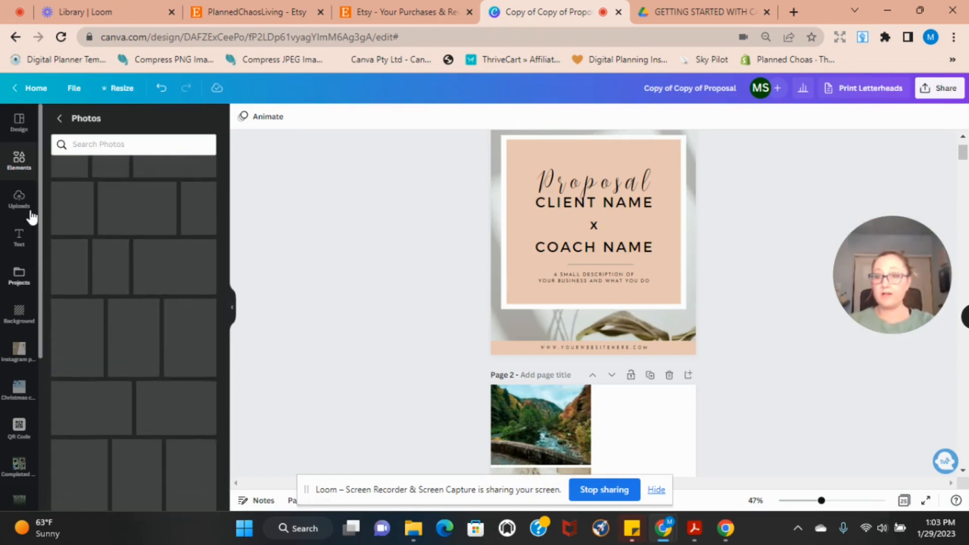
left_click(19, 237)
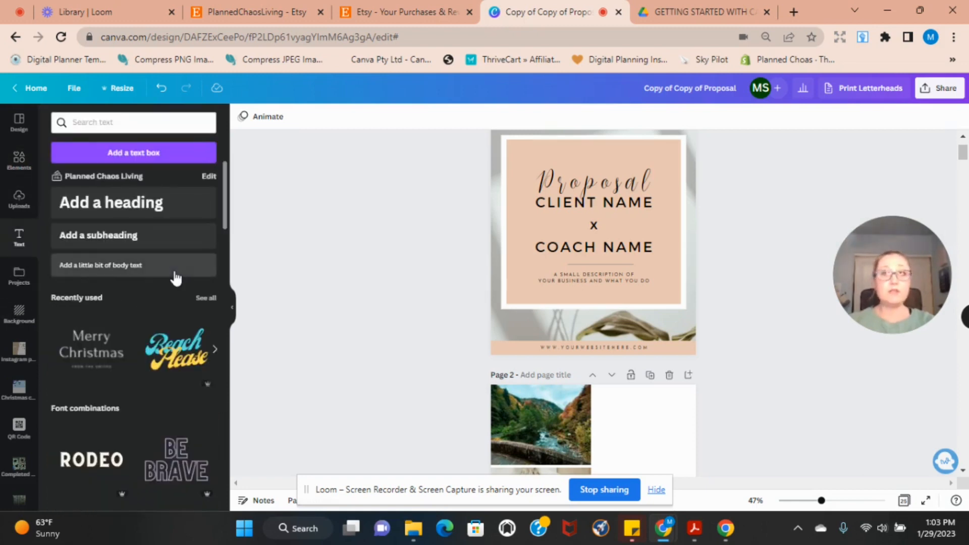
left_click(132, 205)
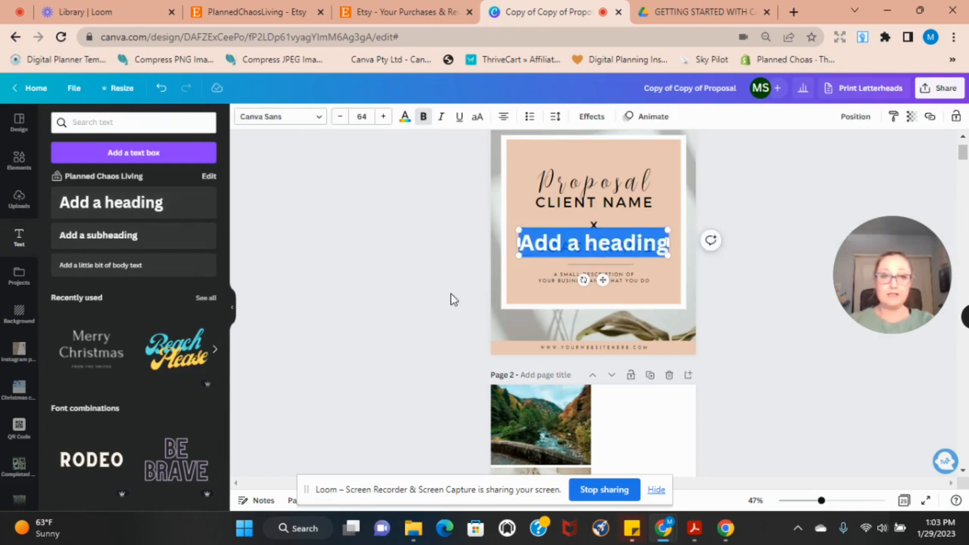
left_click_drag(601, 280, 606, 196)
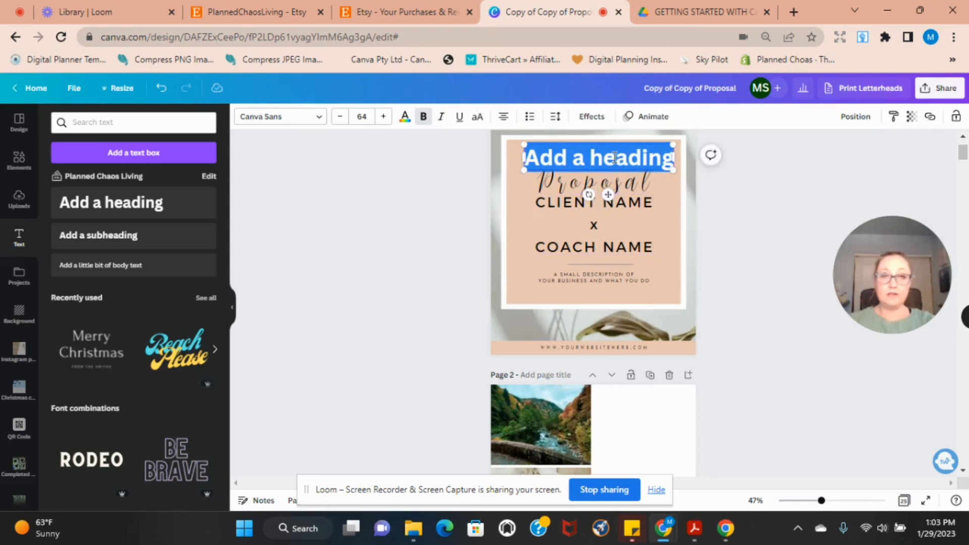
triple_click(591, 160)
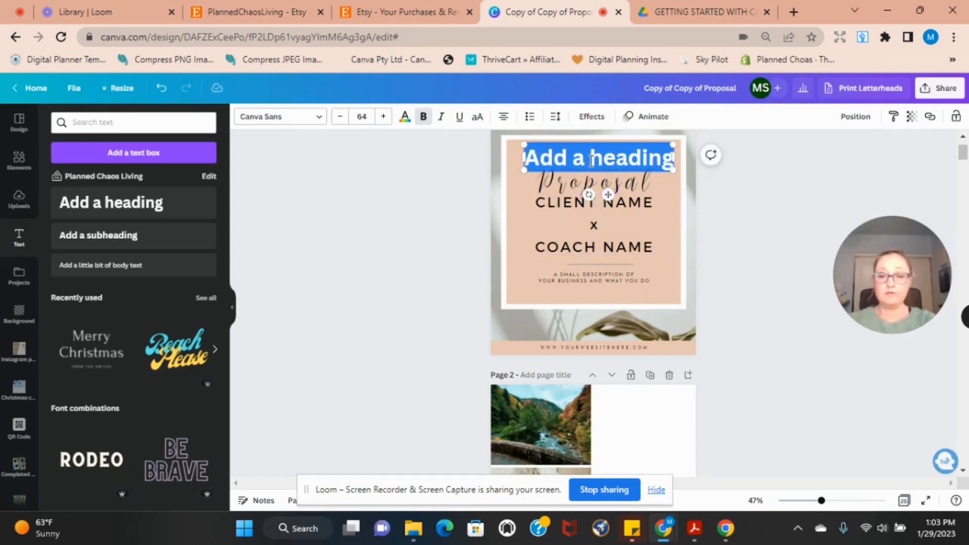
type("Hello")
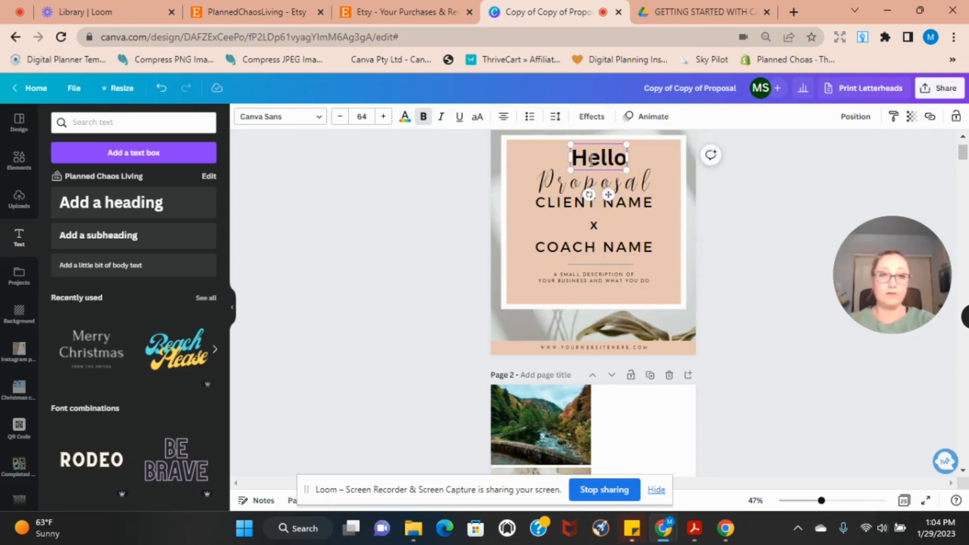
- Try the document fonts on the "Hello" heading, ending with Josefin Sans Regular, and delete the heading text
left_click(322, 126)
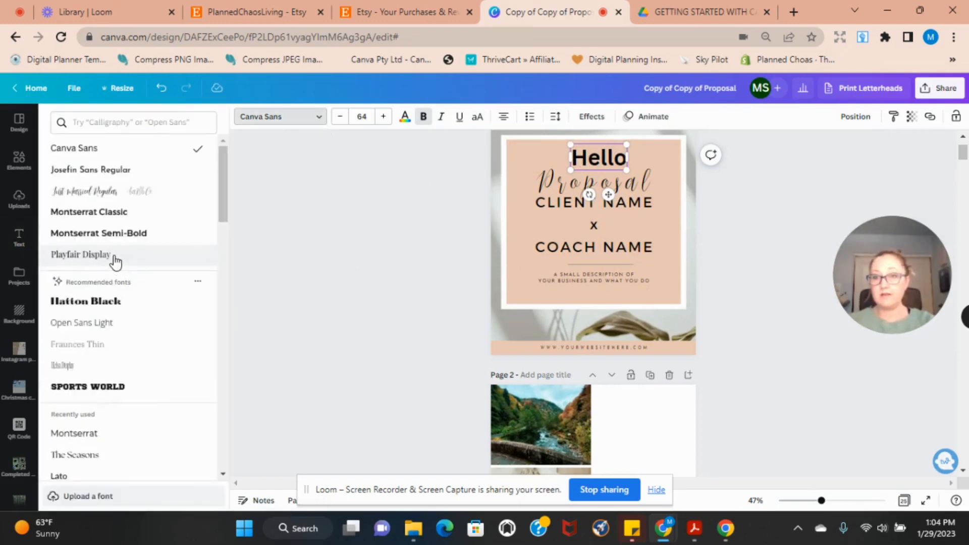
left_click(81, 254)
left_click(104, 233)
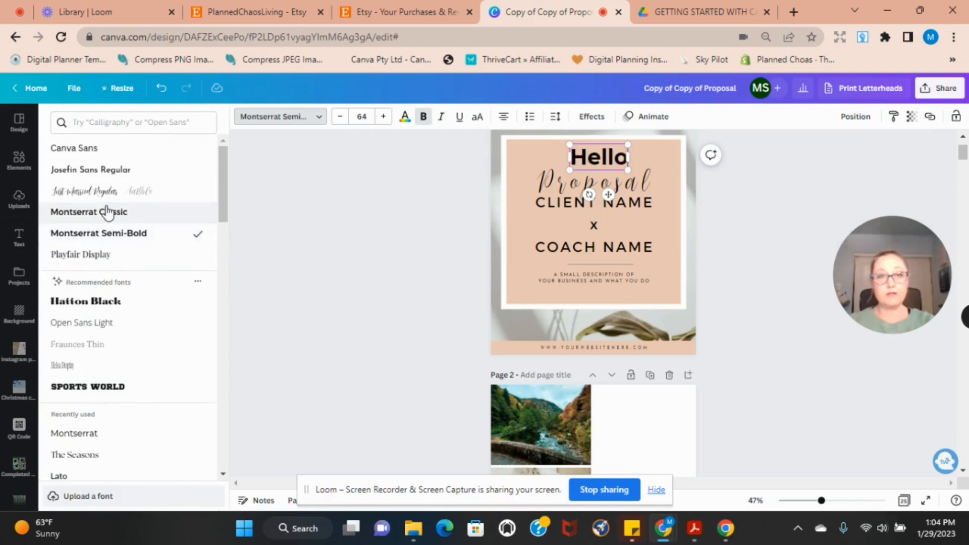
left_click(106, 212)
left_click(112, 192)
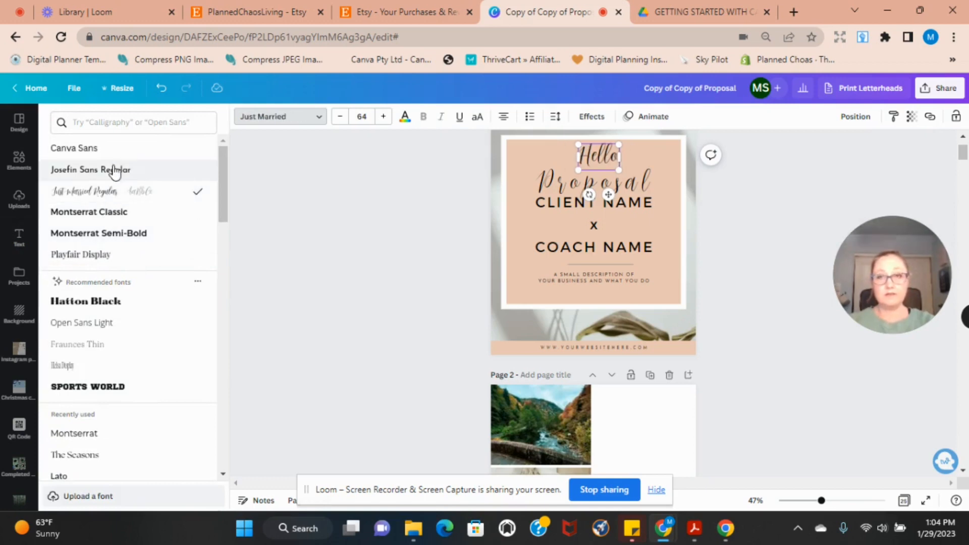
left_click(113, 169)
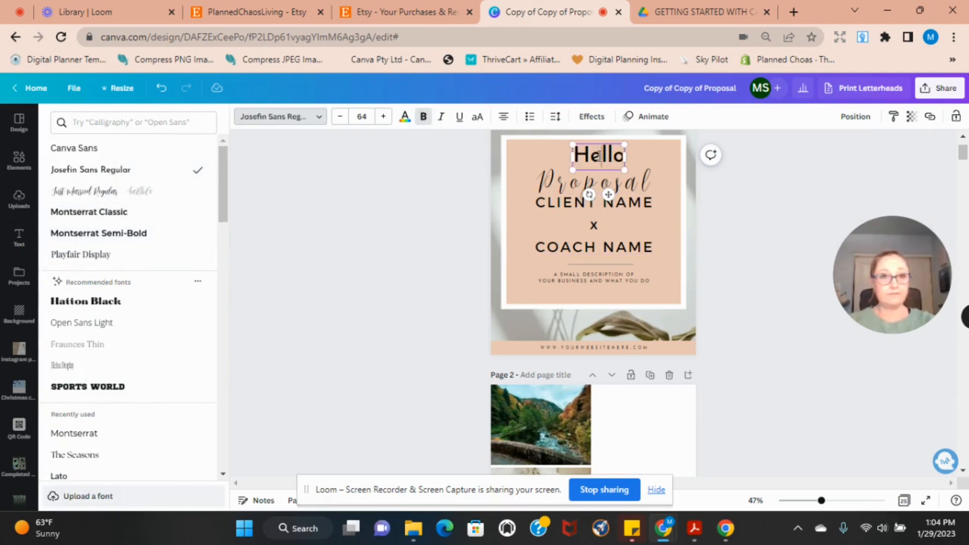
left_click(620, 157)
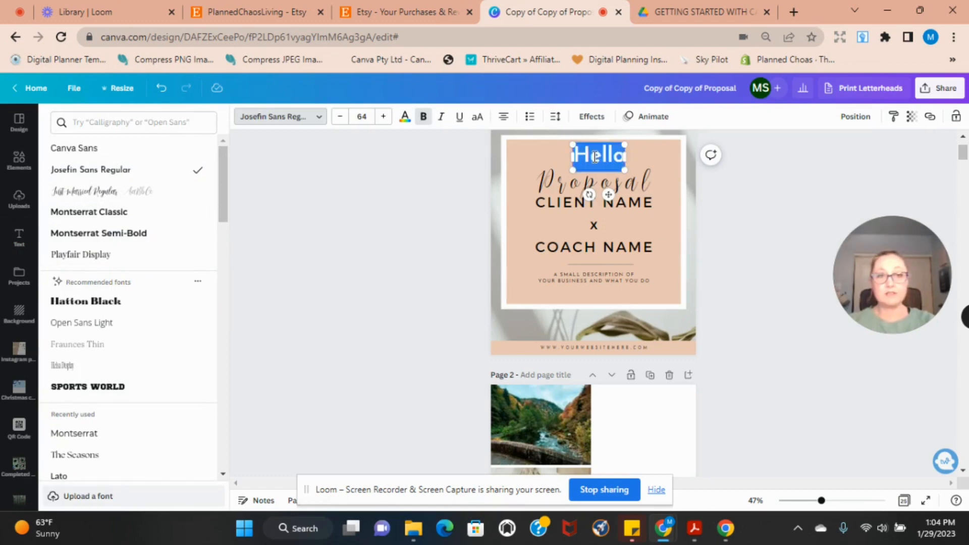
key("BackSpace")
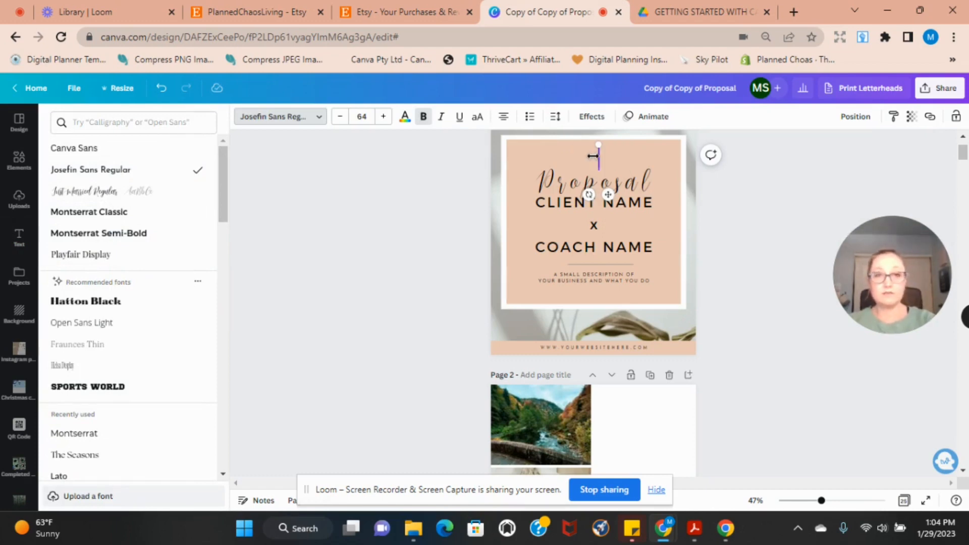
- Add a subheading and a small body text box to the cover page
left_click(19, 239)
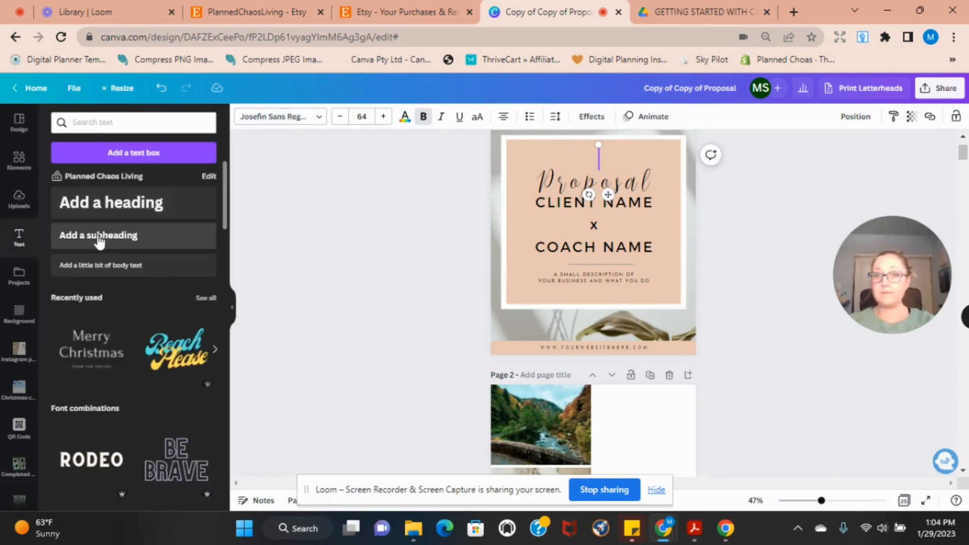
left_click(99, 237)
left_click(105, 273)
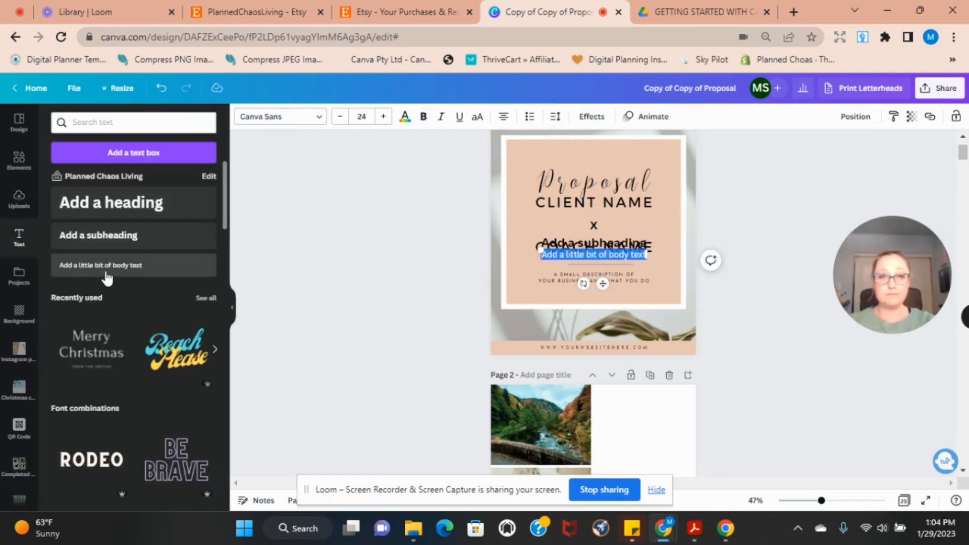
- Clear the new body text and undo the additions so the body text box and subheading are removed
left_click(600, 257)
triple_click(599, 257)
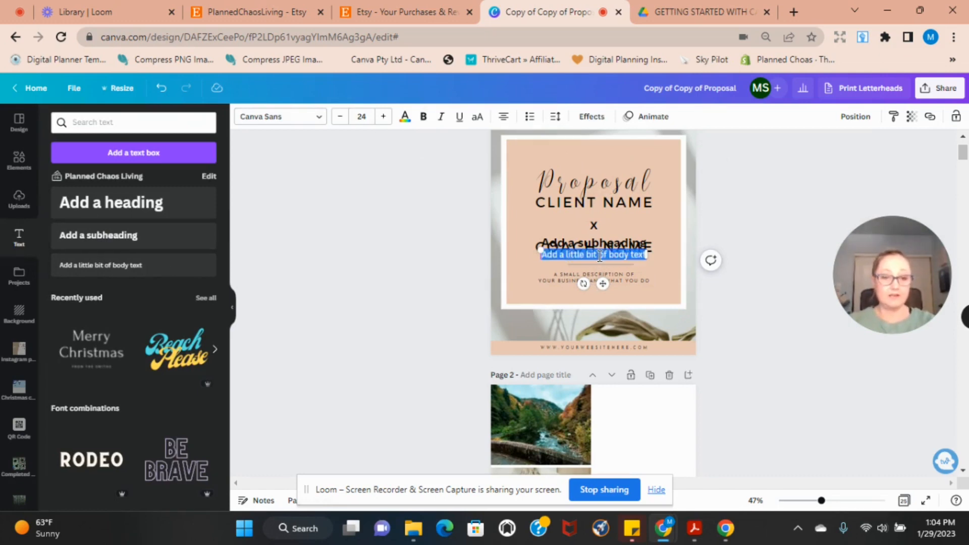
key("BackSpace")
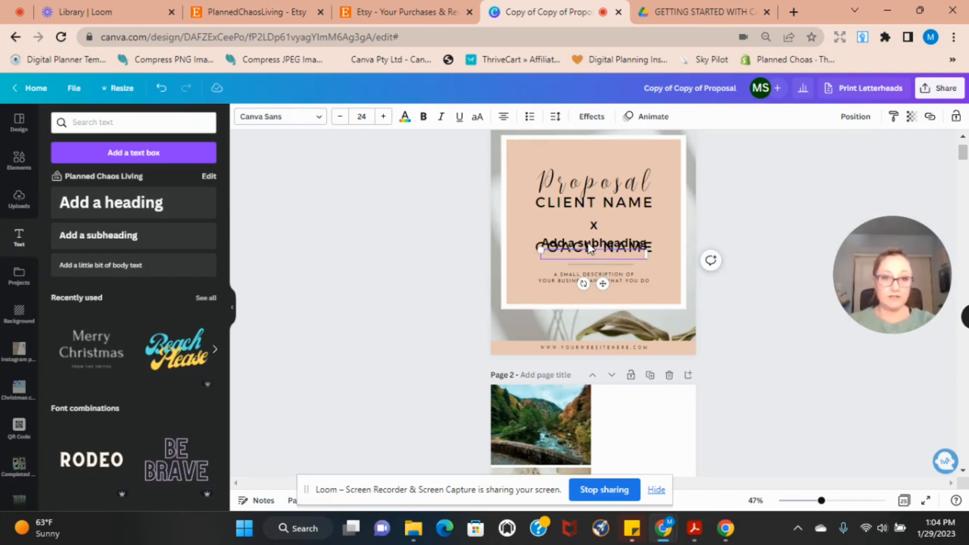
left_click(161, 89)
left_click(160, 89)
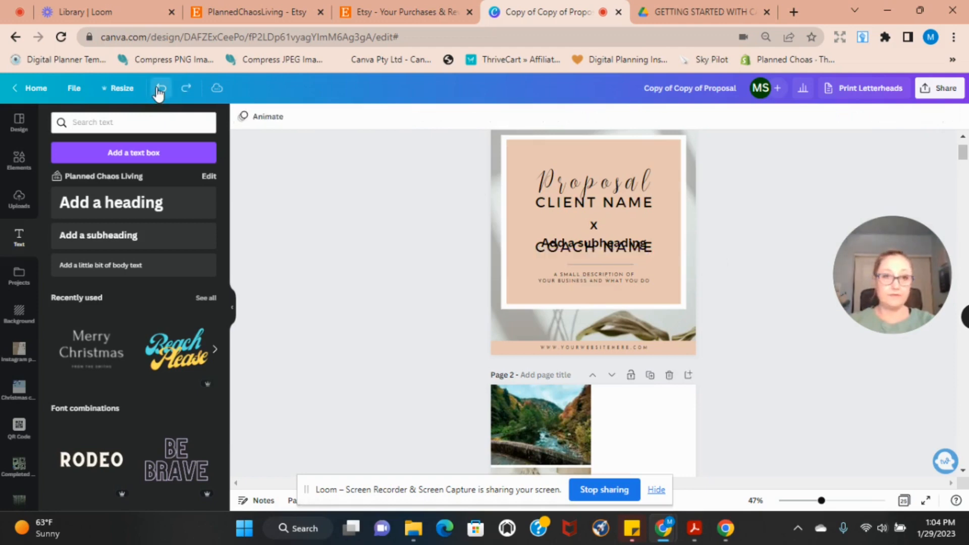
left_click(161, 89)
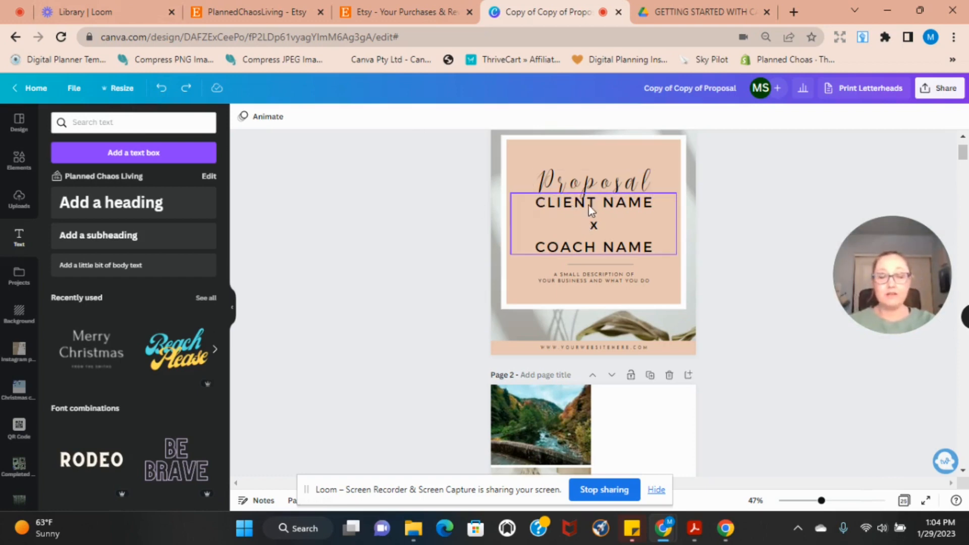
- Duplicate the cover's small business description and place the copy directly below the original
left_click(588, 277)
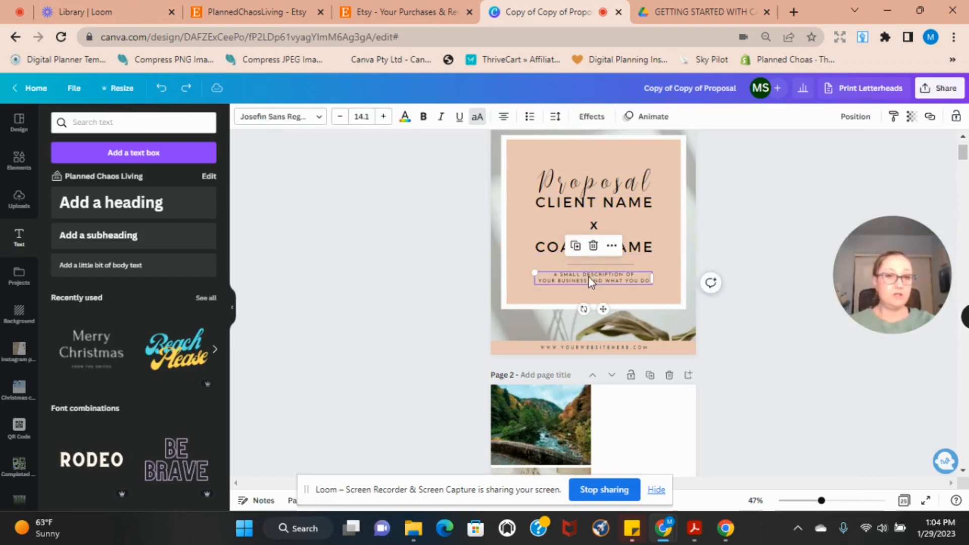
left_click(574, 246)
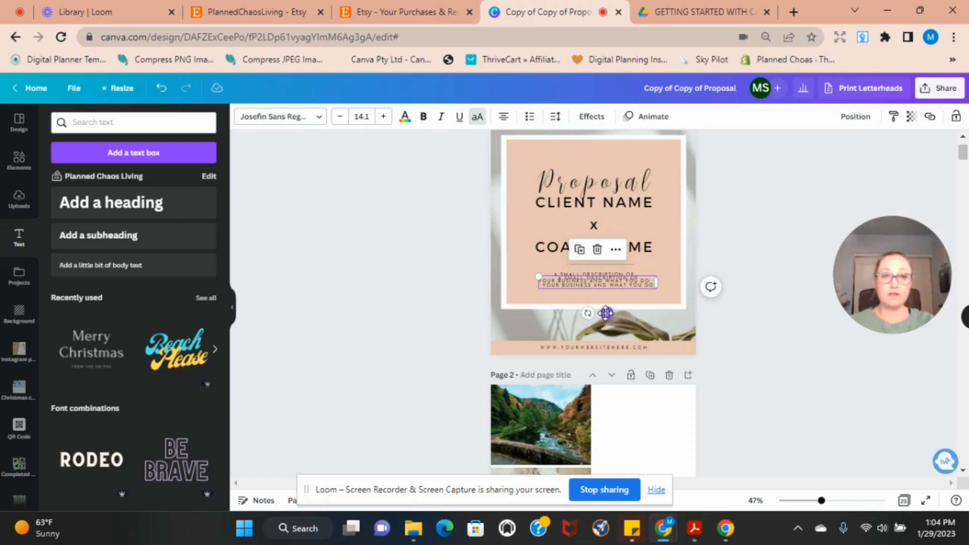
left_click_drag(606, 312, 603, 324)
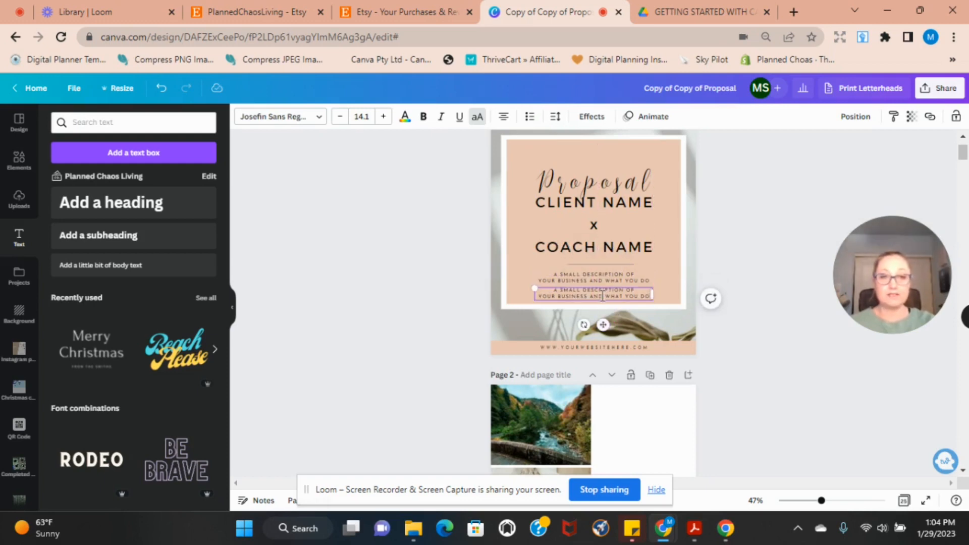
- Replace the duplicated description's text with "ANOTHER QUICK TIP"
triple_click(603, 297)
key("BackSpace")
key("BackSpace")
key("BackSpace")
key("BackSpace")
key("BackSpace")
key("BackSpace")
key("BackSpace")
key("BackSpace")
key("BackSpace")
key("BackSpace")
key("BackSpace")
key("BackSpace")
key("BackSpace")
key("BackSpace")
key("BackSpace")
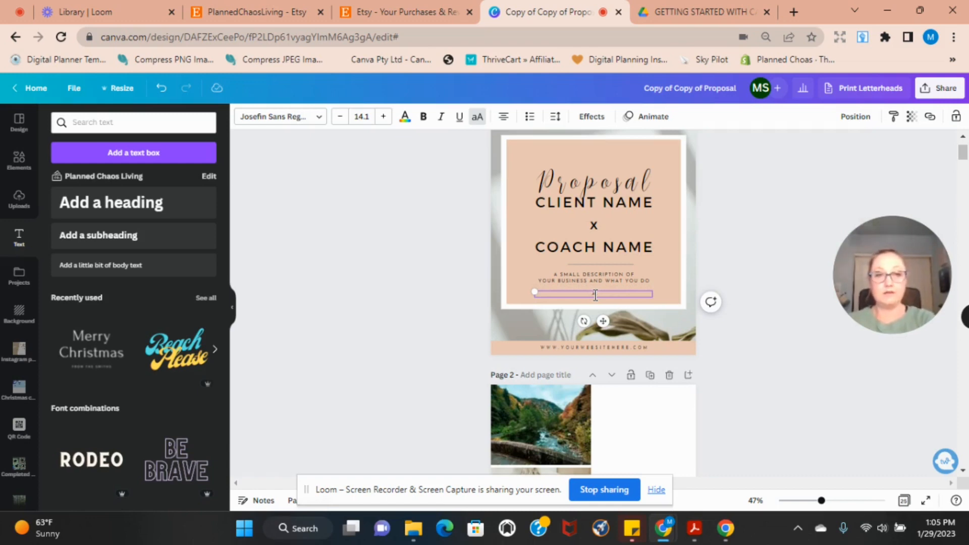
type("AND THE")
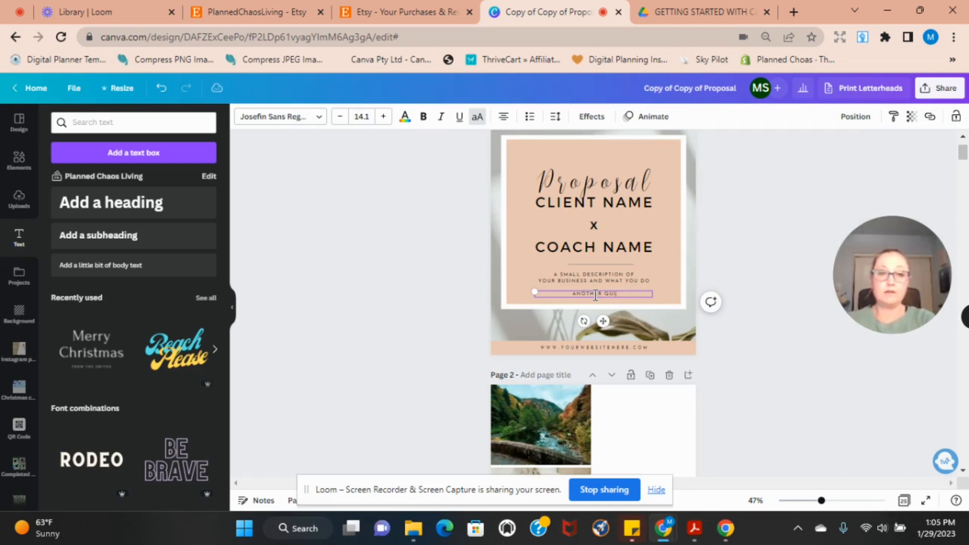
type(" QUICK TIP")
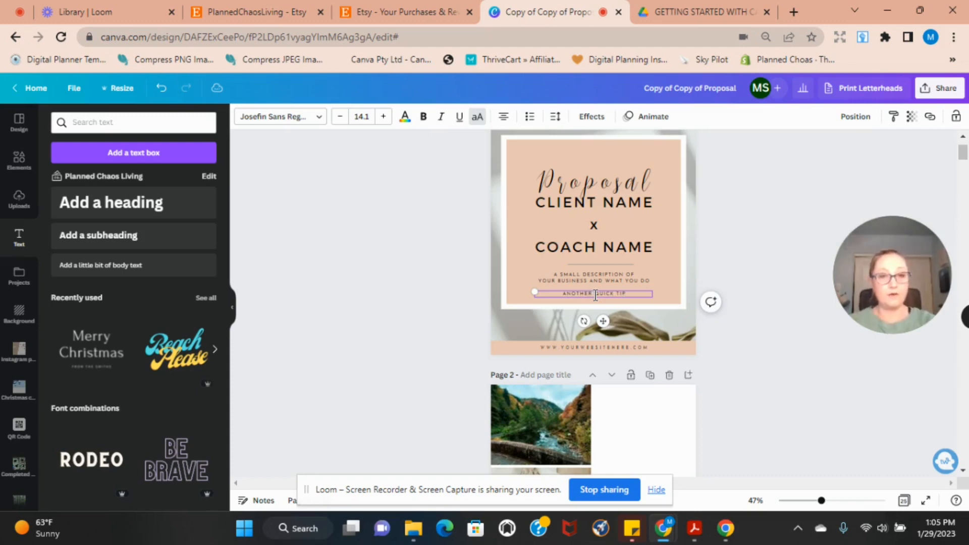
left_click(737, 191)
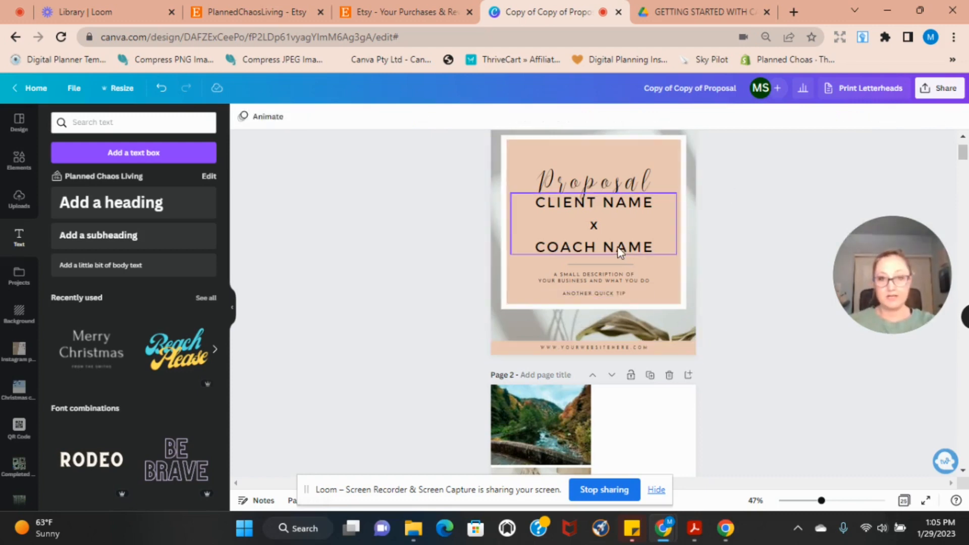
- Copy the cover's "CLIENT NAME x COACH NAME" text and paste it onto a new blank page added after page 25
left_click(604, 225)
right_click(603, 225)
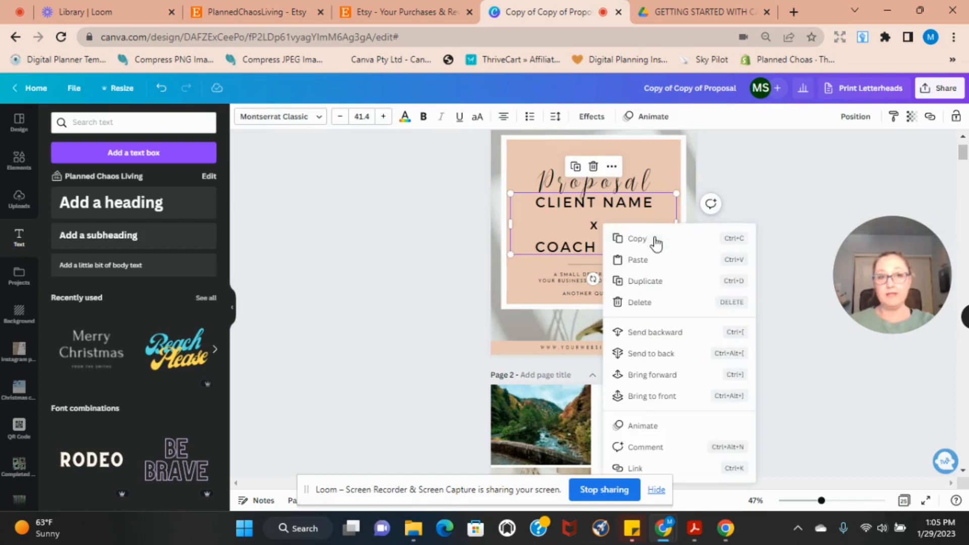
left_click(656, 242)
scroll(588, 257, "down", 4)
scroll(588, 257, "down", 10)
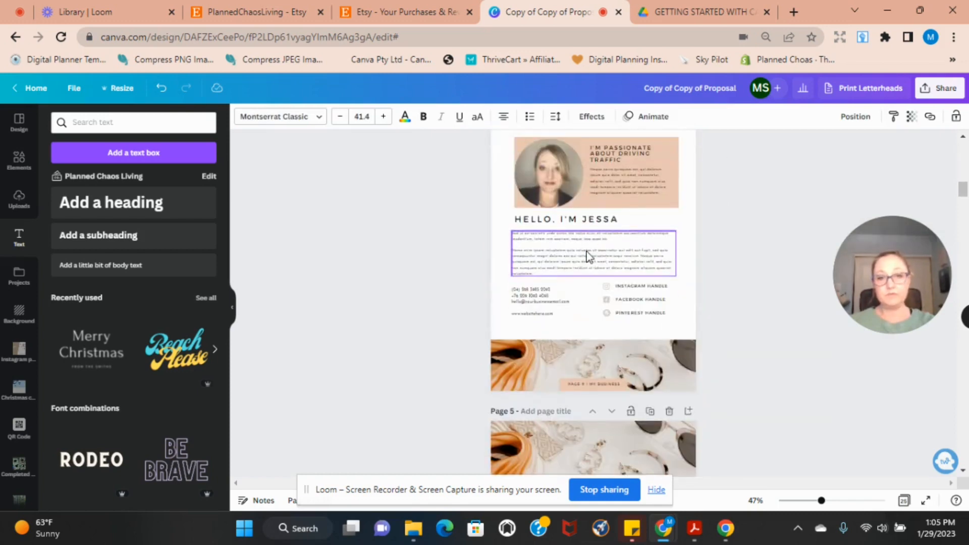
scroll(624, 317, "down", 15)
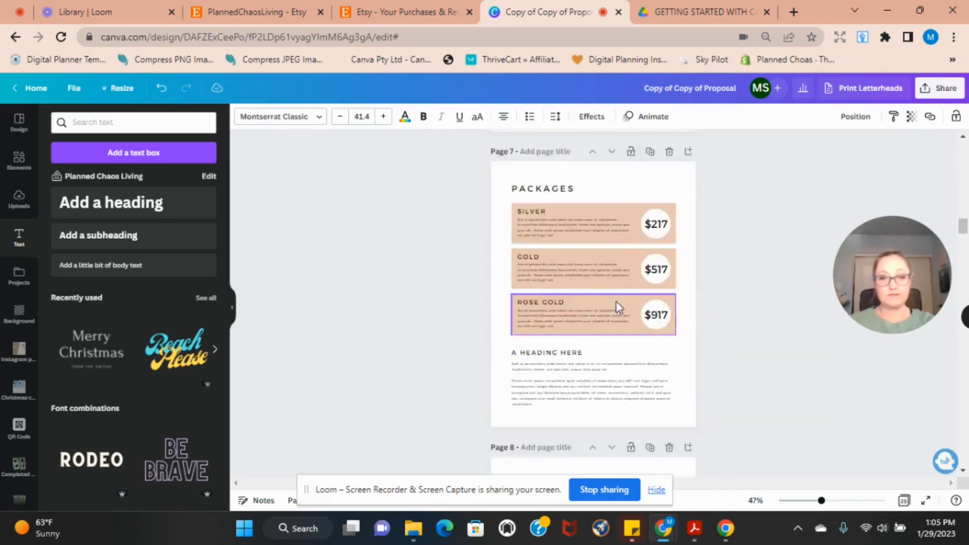
scroll(619, 360, "down", 12)
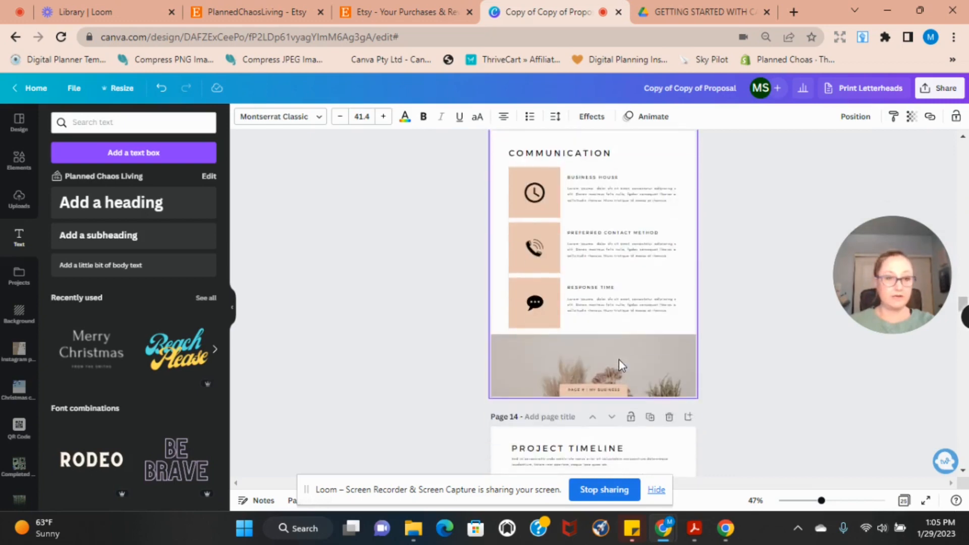
scroll(619, 359, "down", 12)
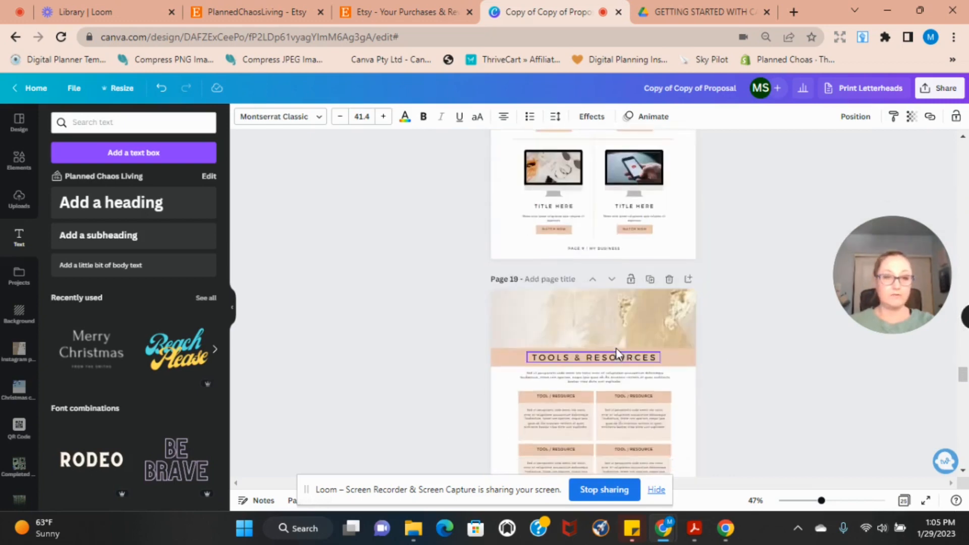
scroll(618, 338, "down", 3)
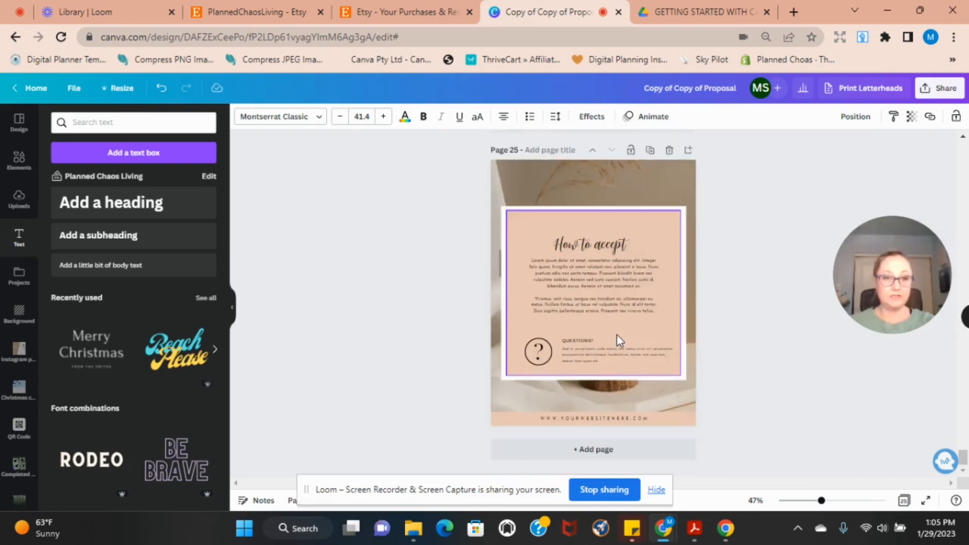
left_click(605, 448)
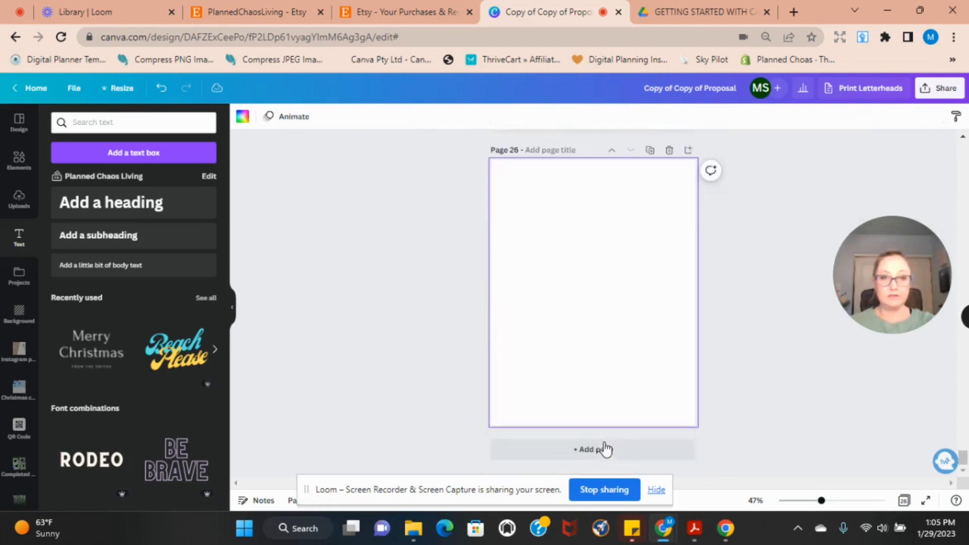
right_click(546, 247)
left_click(585, 281)
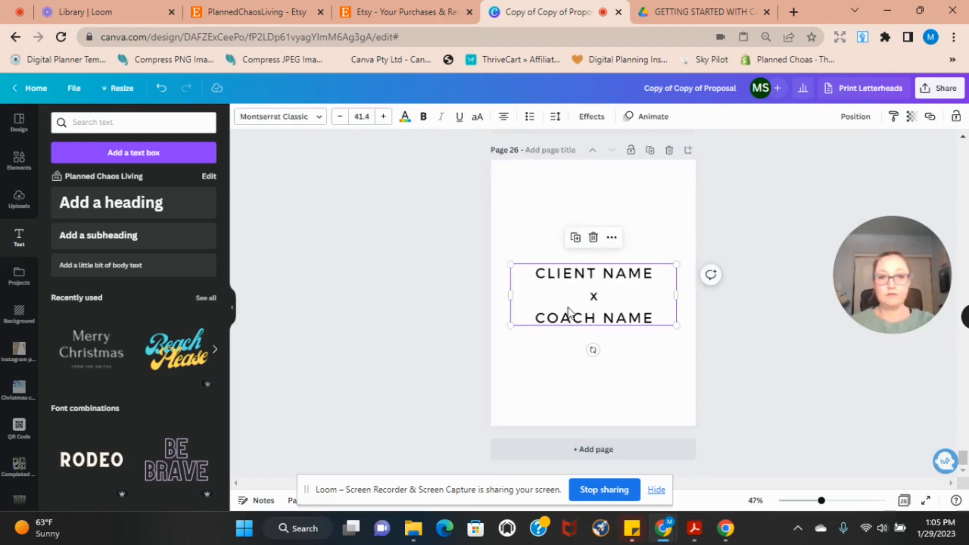
scroll(598, 298, "up", 10)
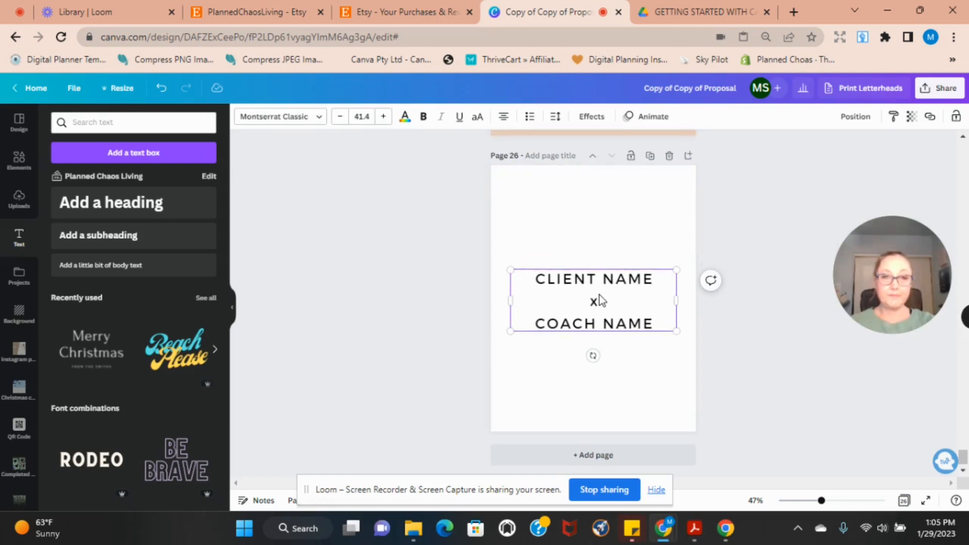
scroll(598, 294, "up", 10)
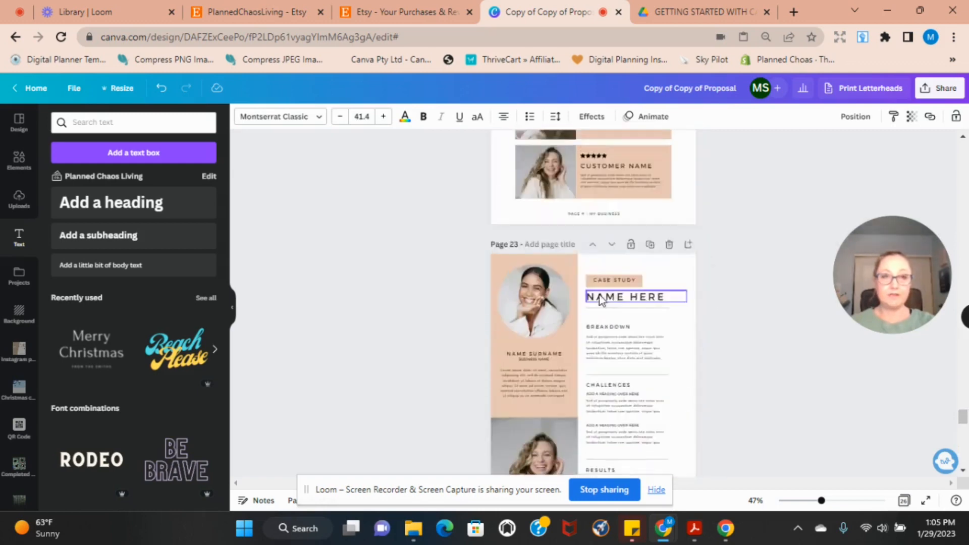
- Try adjusting the transparency of the cover page's background photo, leaving it at 100
scroll(598, 294, "up", 10)
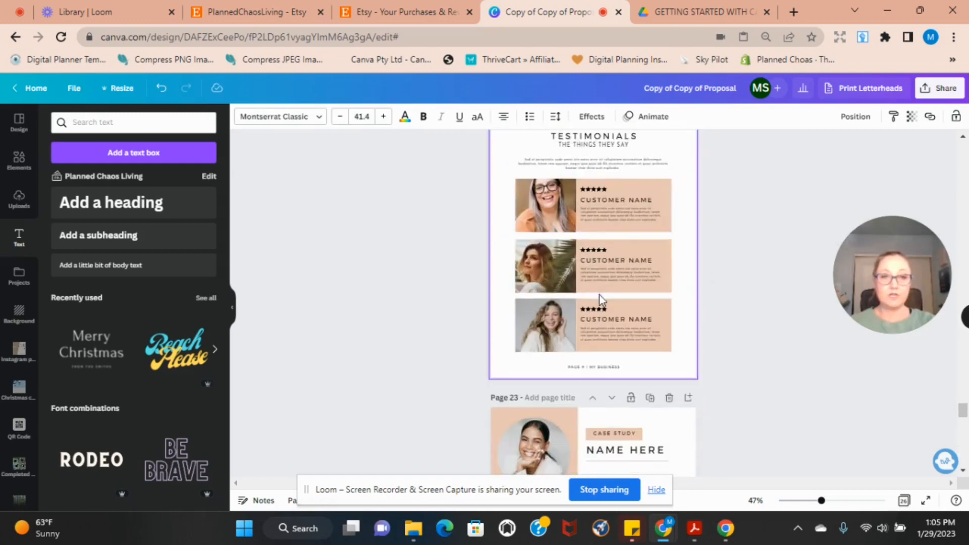
scroll(599, 298, "up", 10)
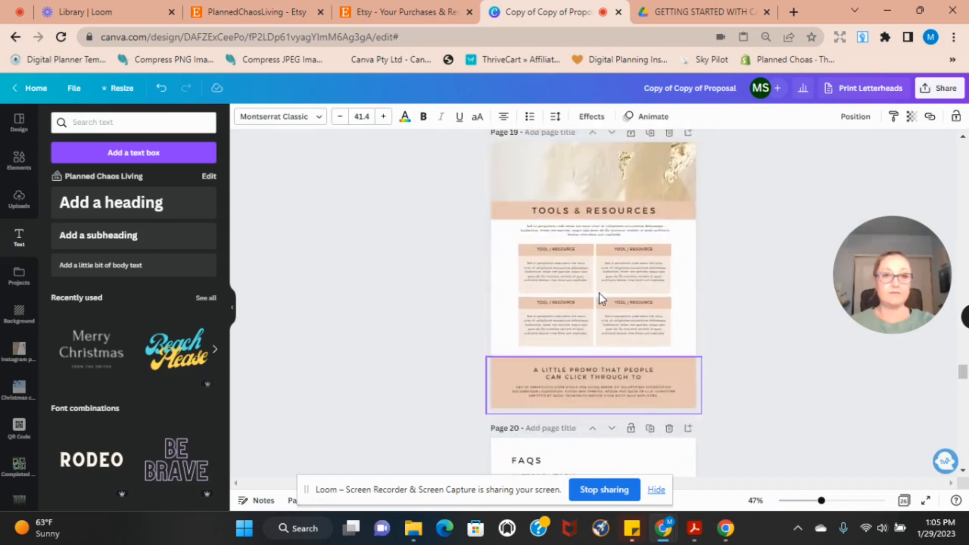
scroll(599, 292, "up", 10)
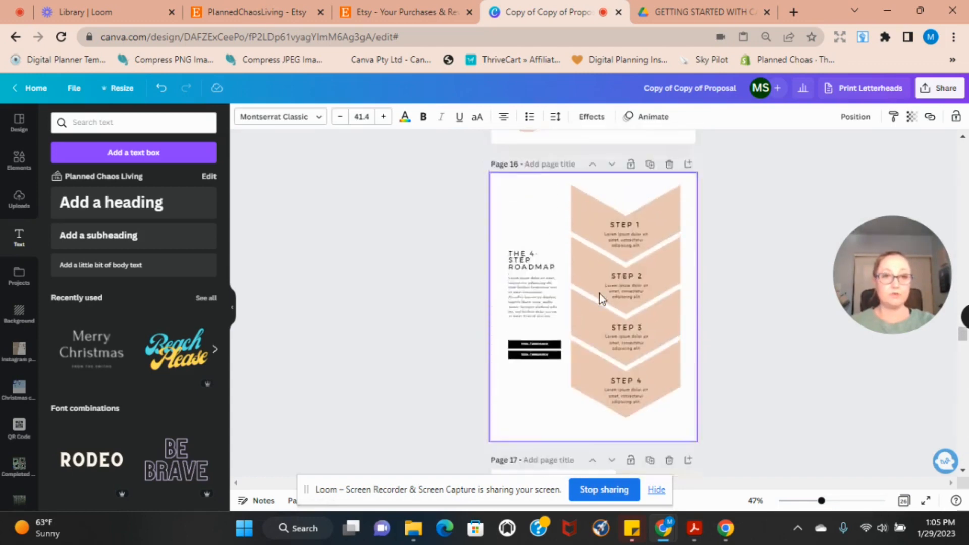
scroll(587, 211, "up", 10)
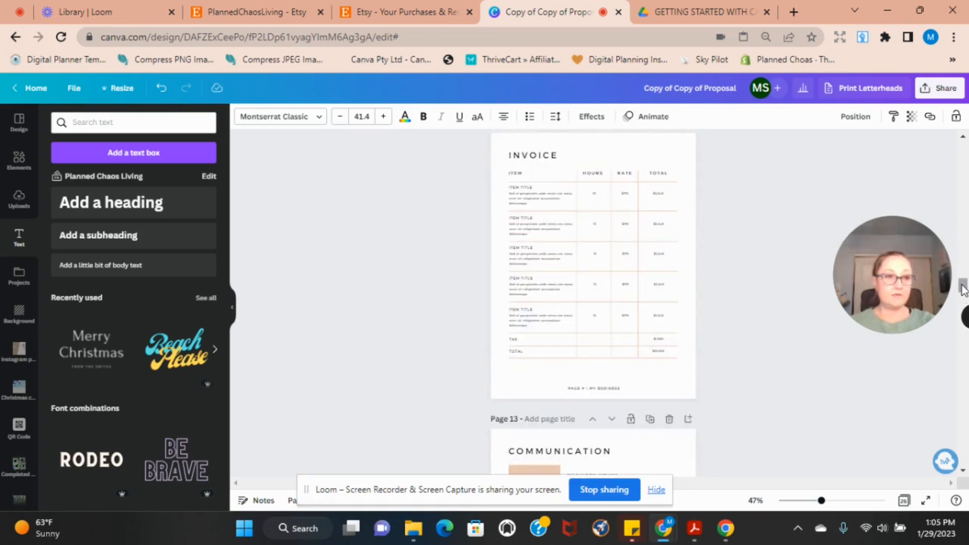
left_click_drag(963, 286, 962, 151)
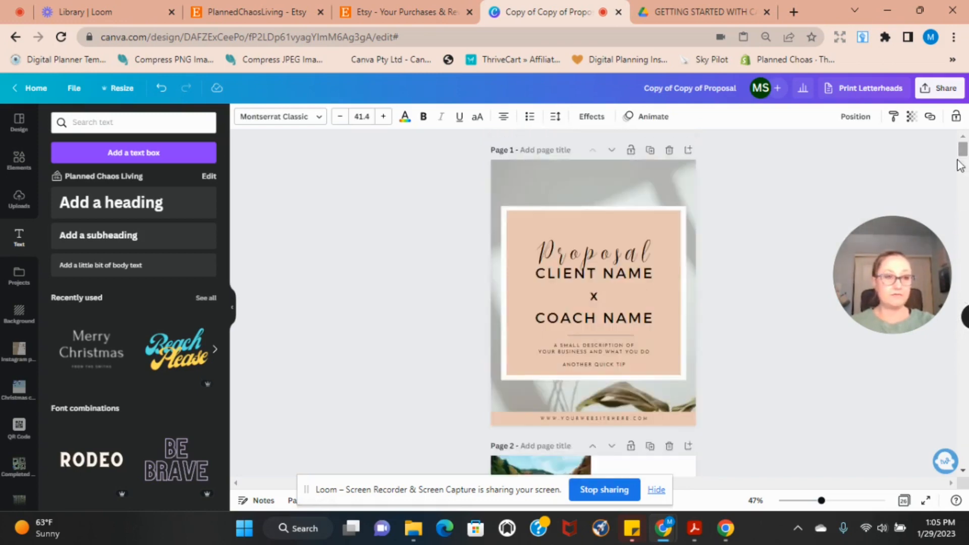
left_click(557, 175)
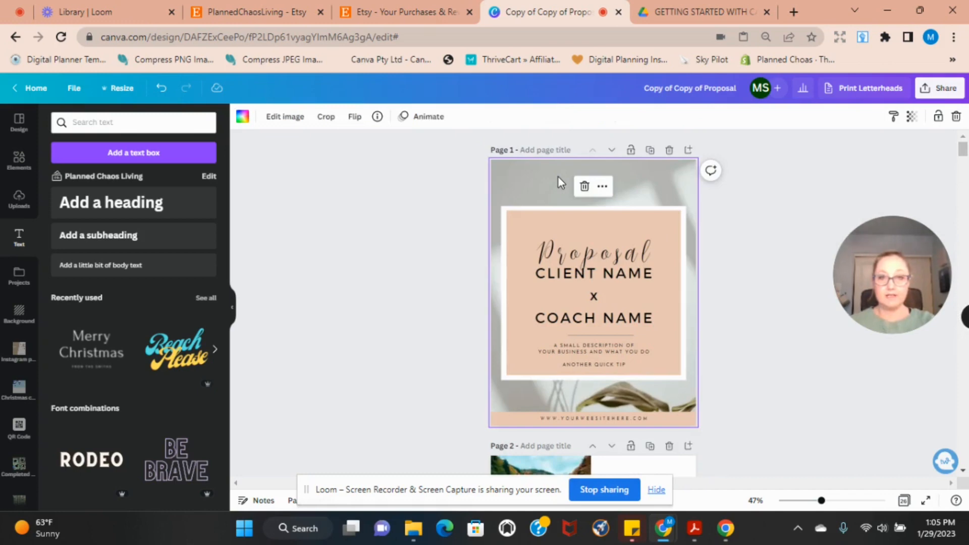
left_click(912, 118)
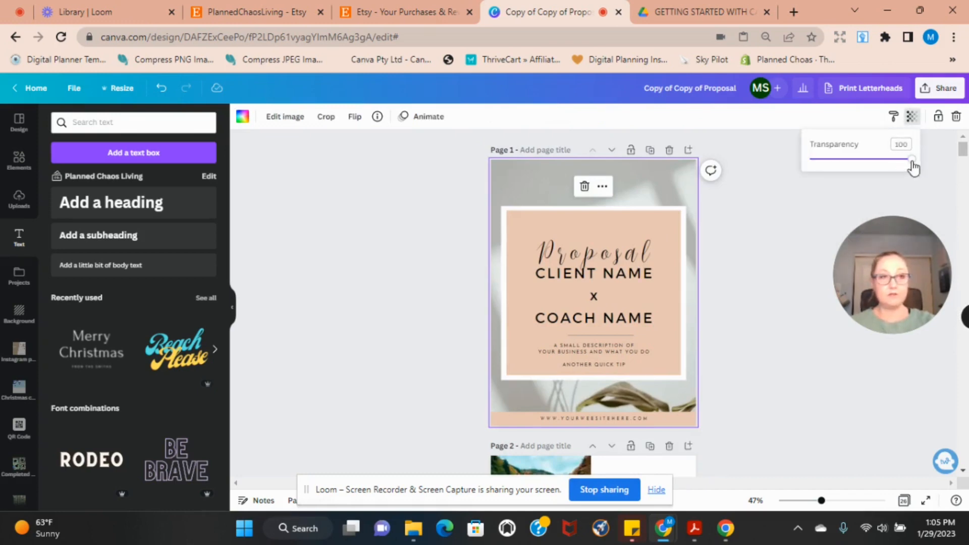
left_click_drag(912, 161, 914, 188)
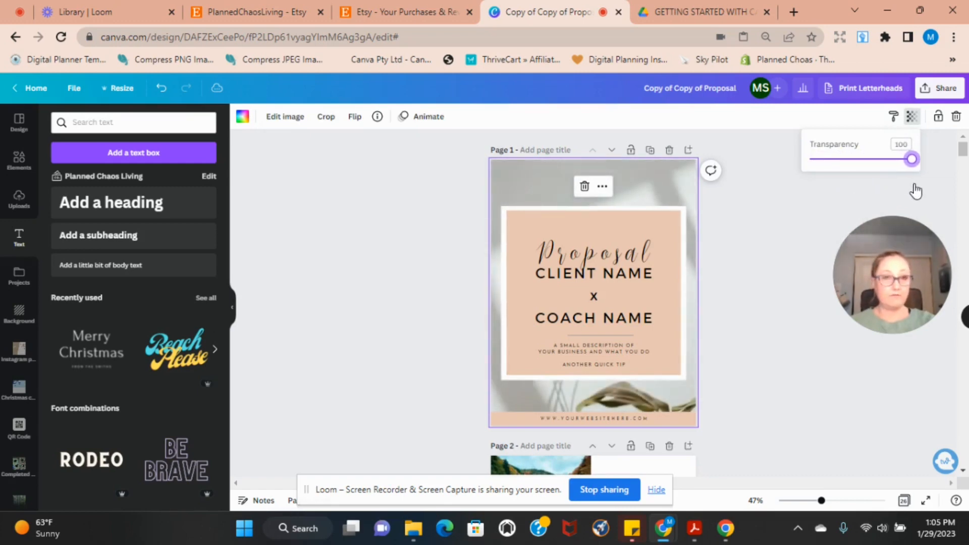
left_click(756, 241)
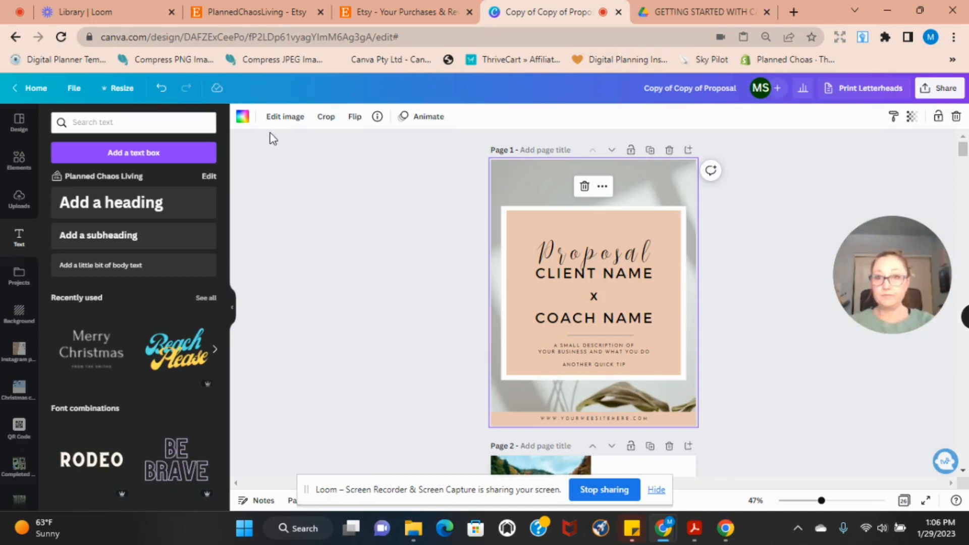
- Leave the proposal design for the Canva home page, close Canva, and switch to the Etsy purchases and reviews page
left_click(31, 88)
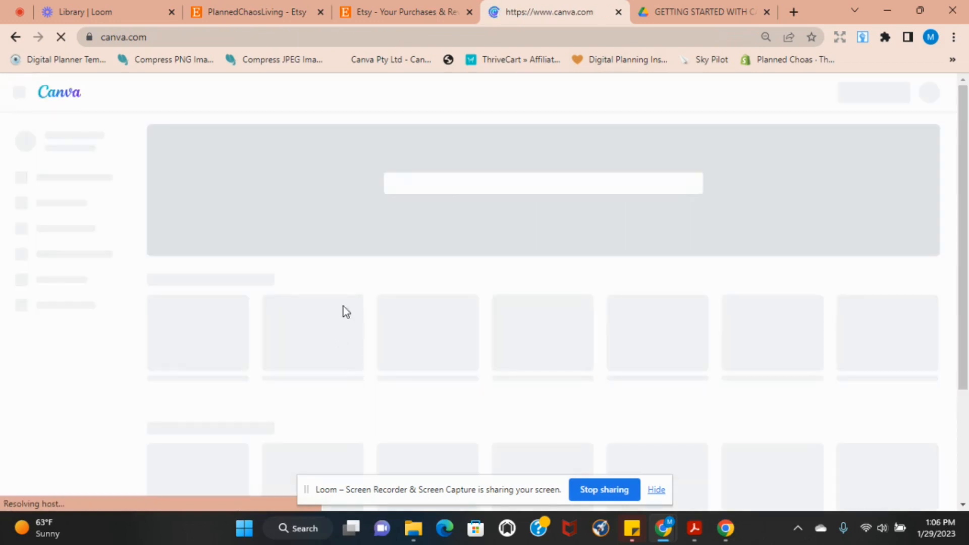
left_click(619, 12)
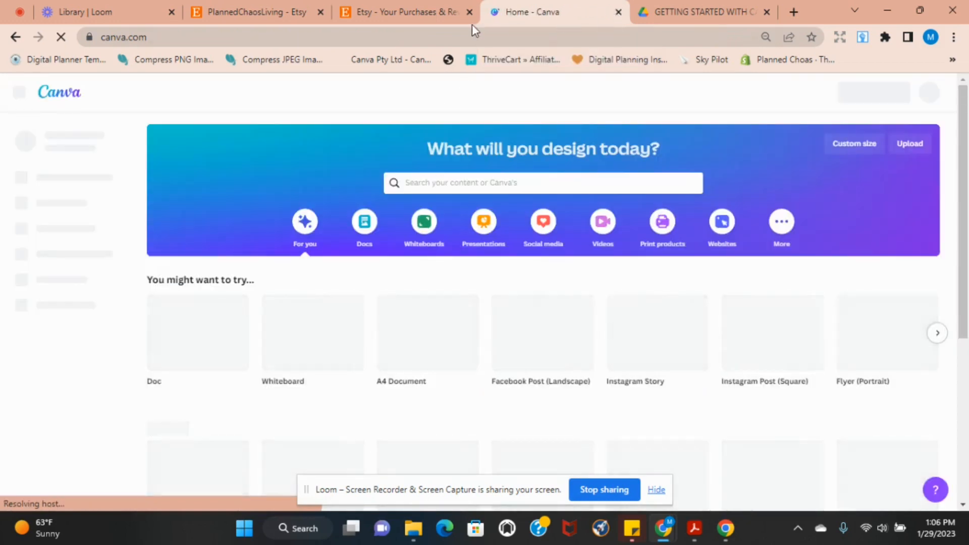
left_click(403, 11)
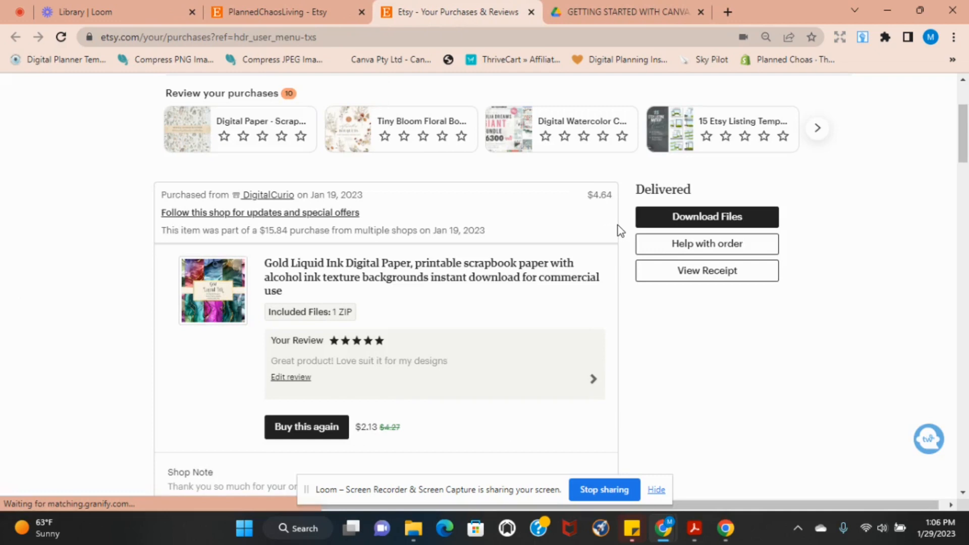